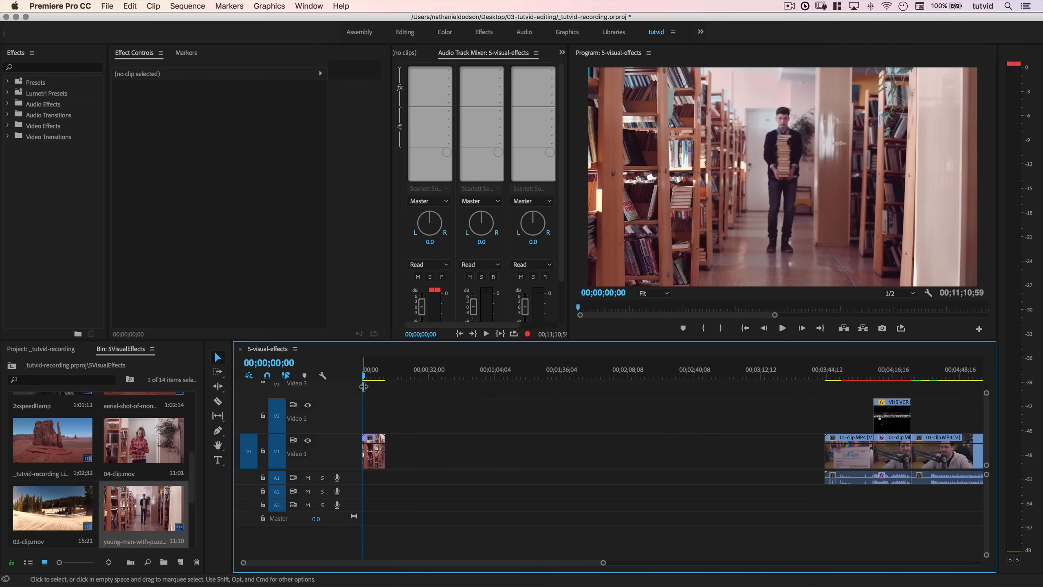
Reverse the playback speed of the young-man-with-puzzled-face clip on the Video 1 track.
key(equal)
key(equal)
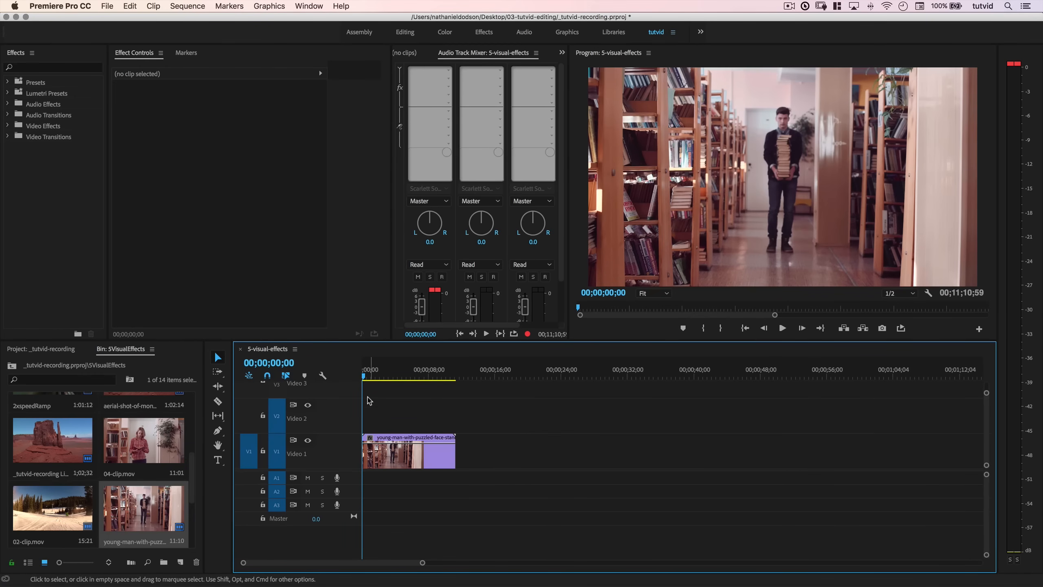
drag(366, 378, 410, 402)
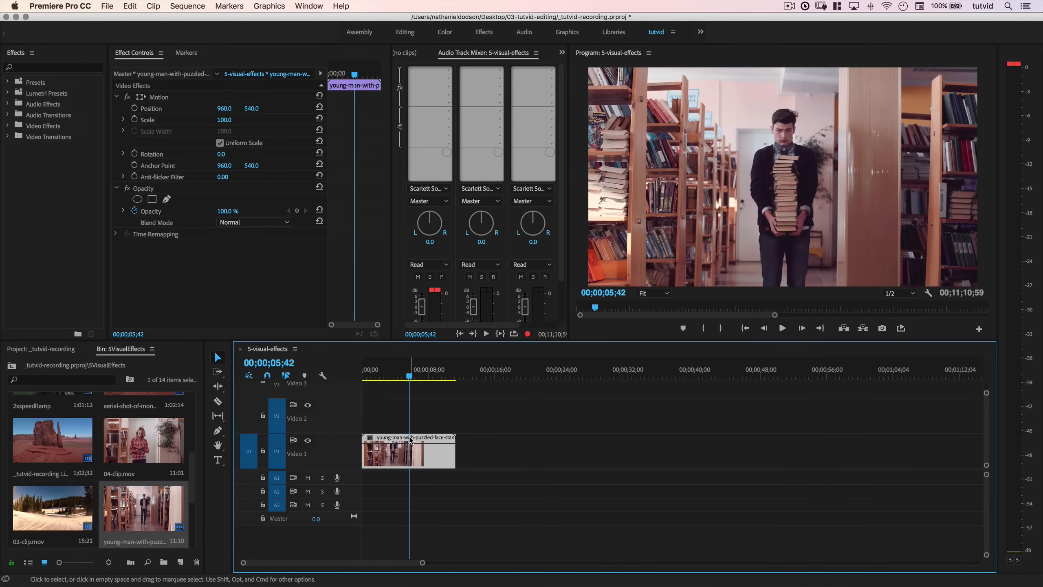
right_click(411, 441)
click(468, 394)
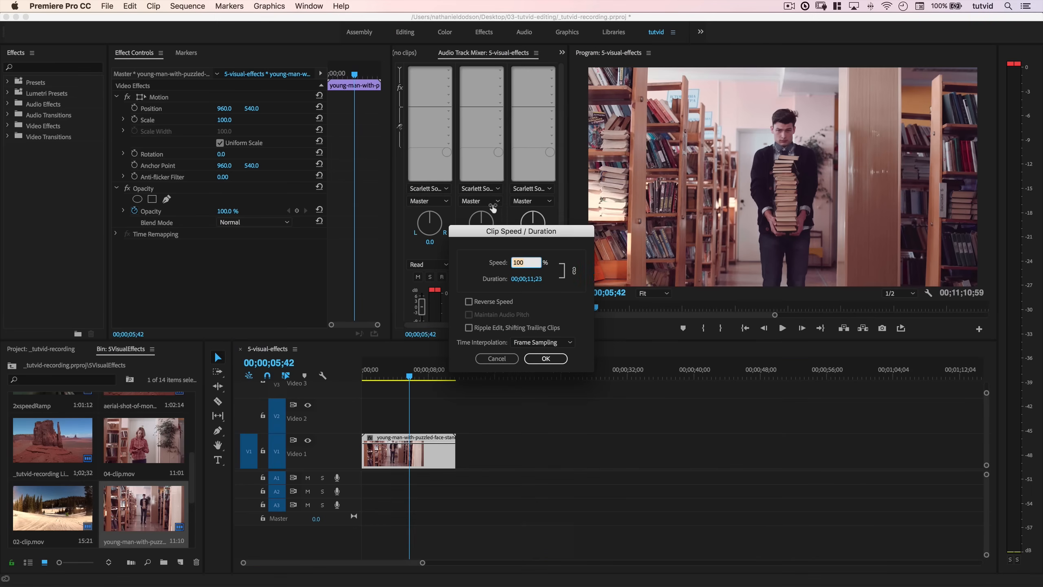
click(485, 298)
click(545, 358)
Trim the reversed clip's opening up to 00;00;03;24, keep it starting at the sequence's beginning, and preview it.
click(383, 372)
mouse_move(383, 371)
mouse_down()
mouse_move(346, 378)
mouse_move(453, 379)
mouse_move(397, 380)
mouse_move(414, 393)
mouse_move(408, 381)
mouse_move(372, 384)
mouse_move(390, 382)
mouse_up()
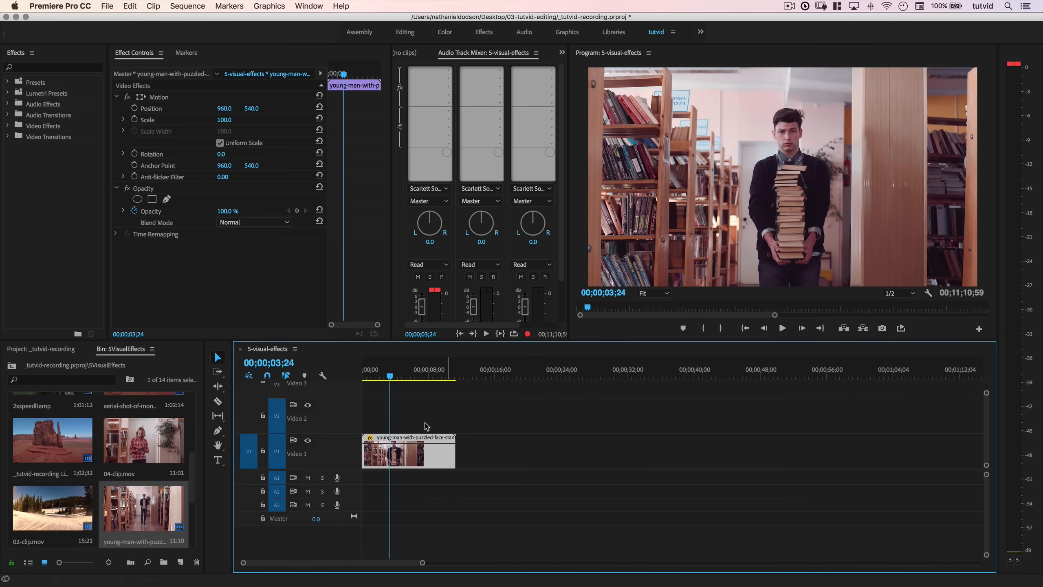
drag(365, 450, 393, 439)
key(Home)
key(space)
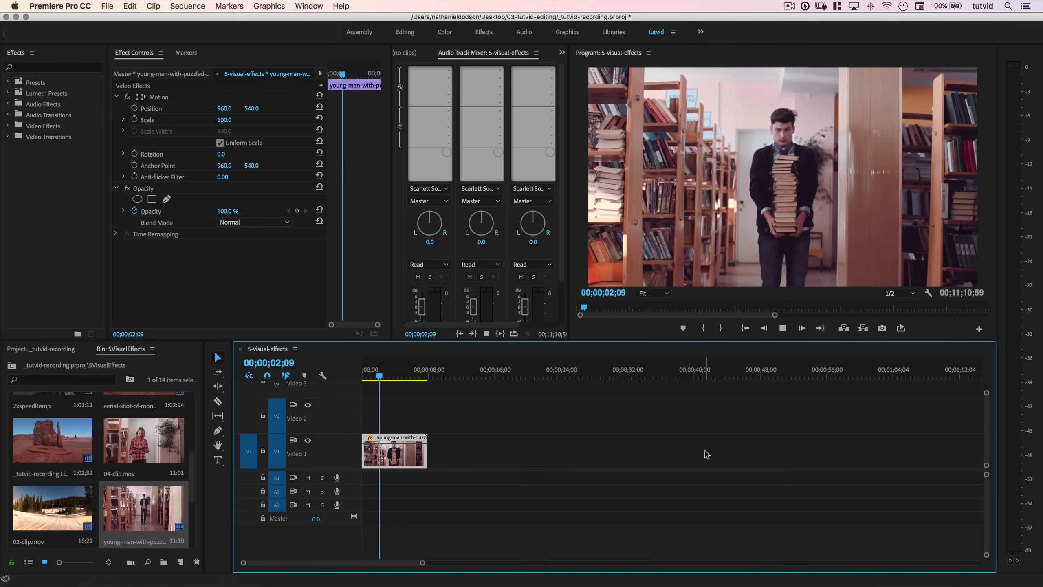
key(space)
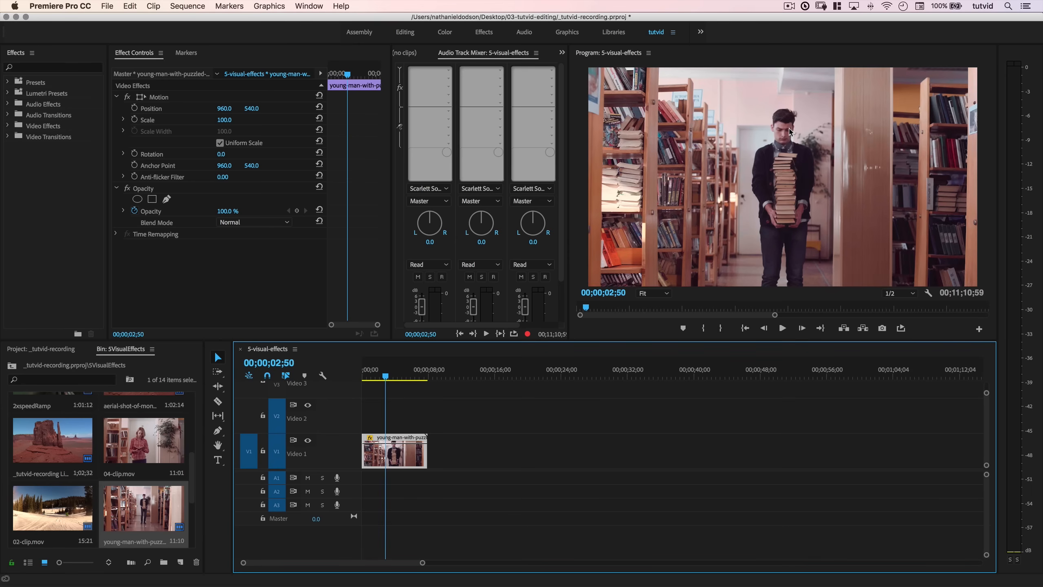
key(Home)
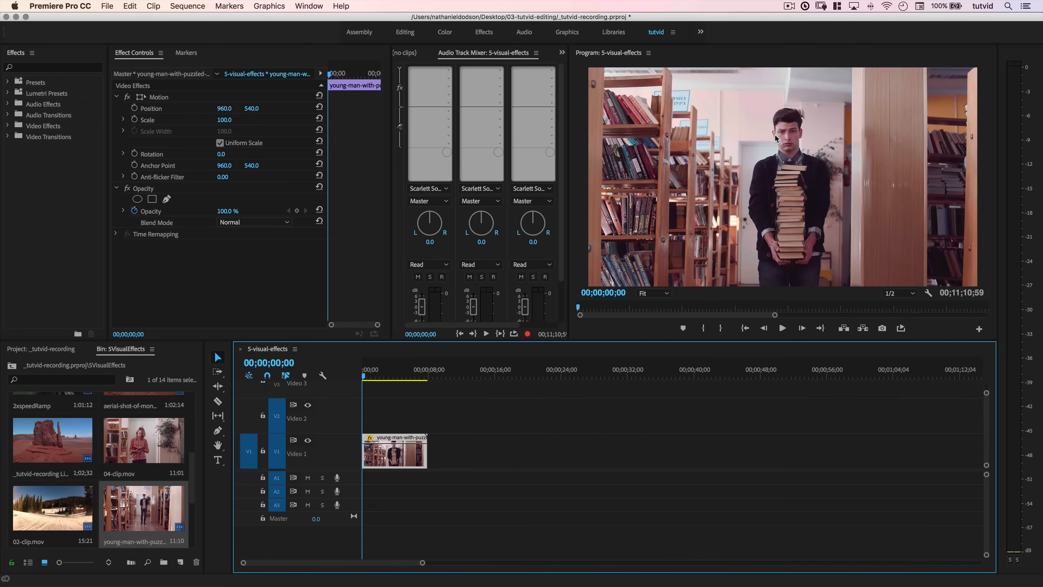
Find the Transform effect in the Distort group and apply it to the reversed clip.
click(69, 68)
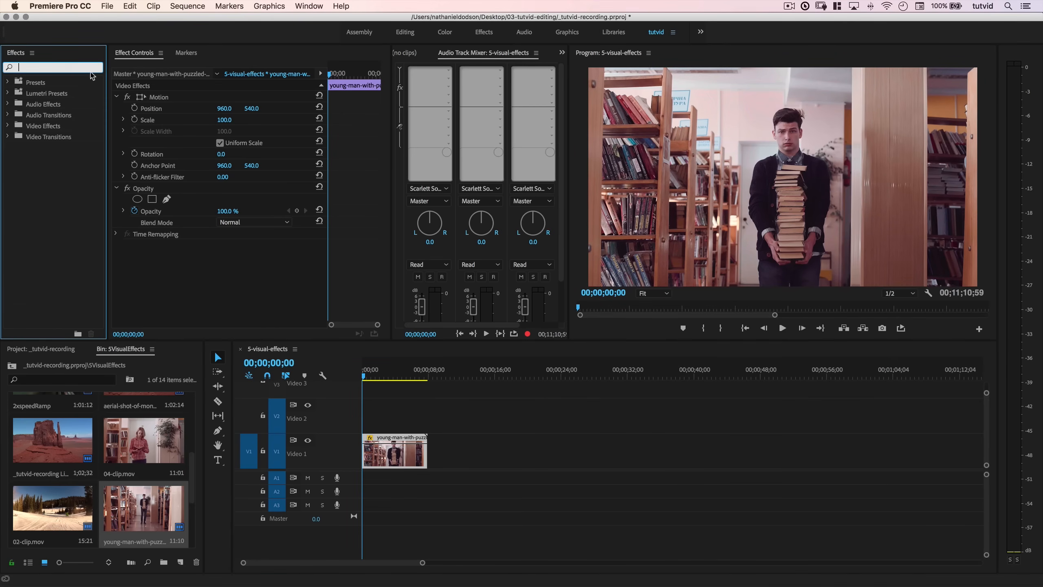
text(Transfo)
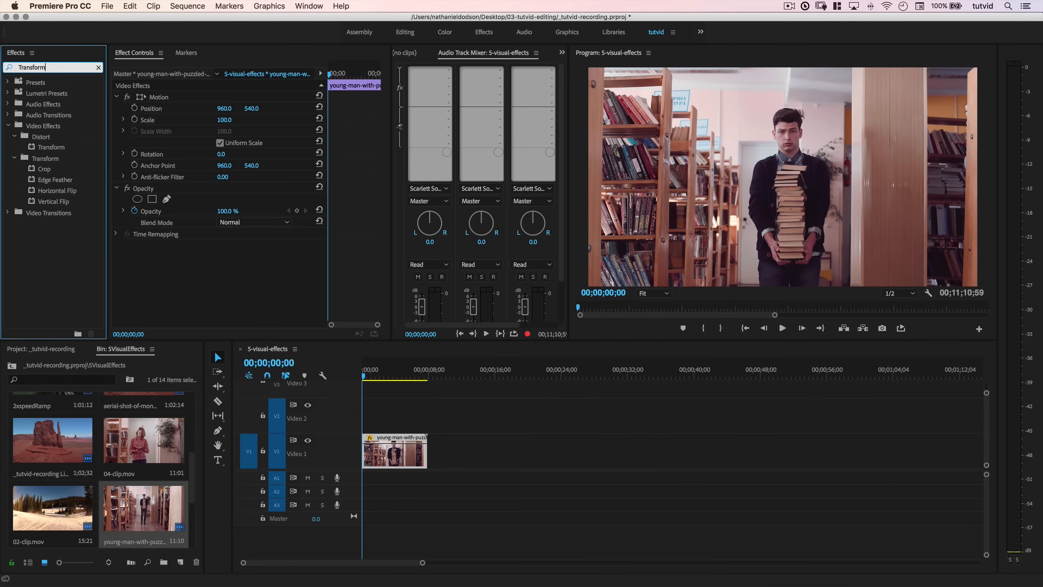
click(39, 147)
drag(40, 147, 390, 453)
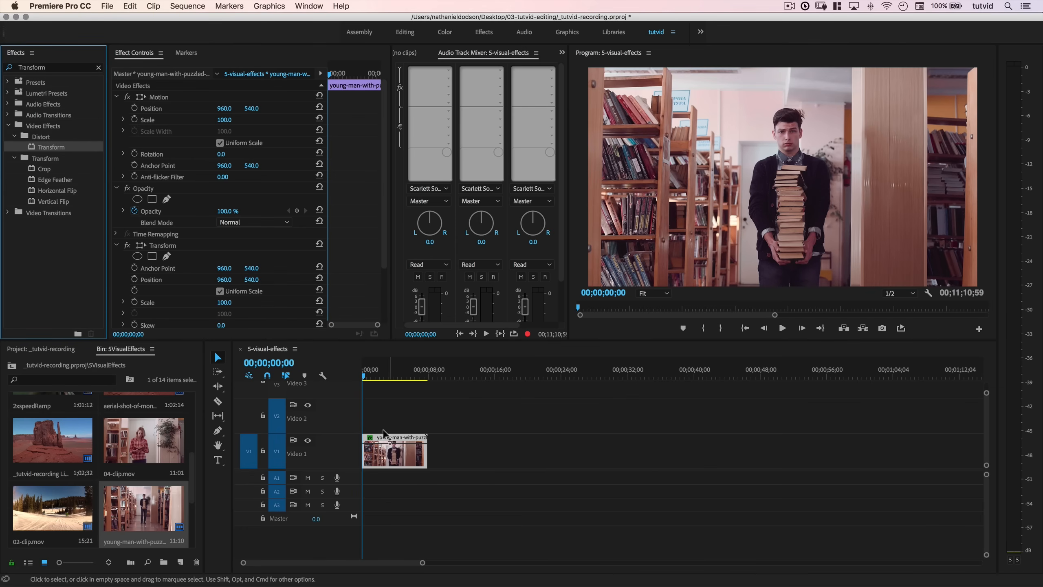
Animate the Transform effect's Scale with keyframes of 100 at the clip's start and 155 at 00;00;04;00.
scroll(192, 286, down, 4)
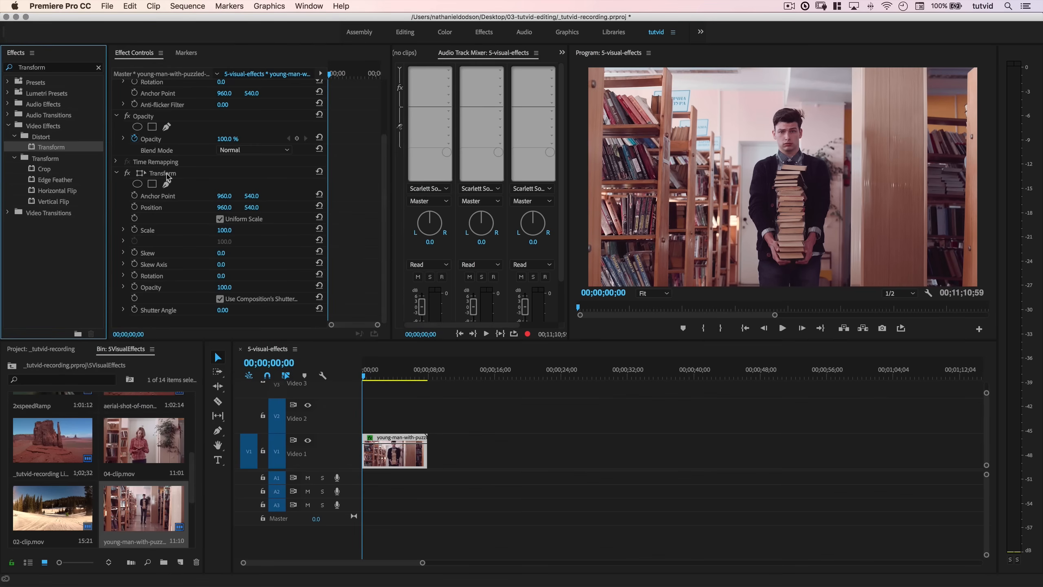
click(135, 230)
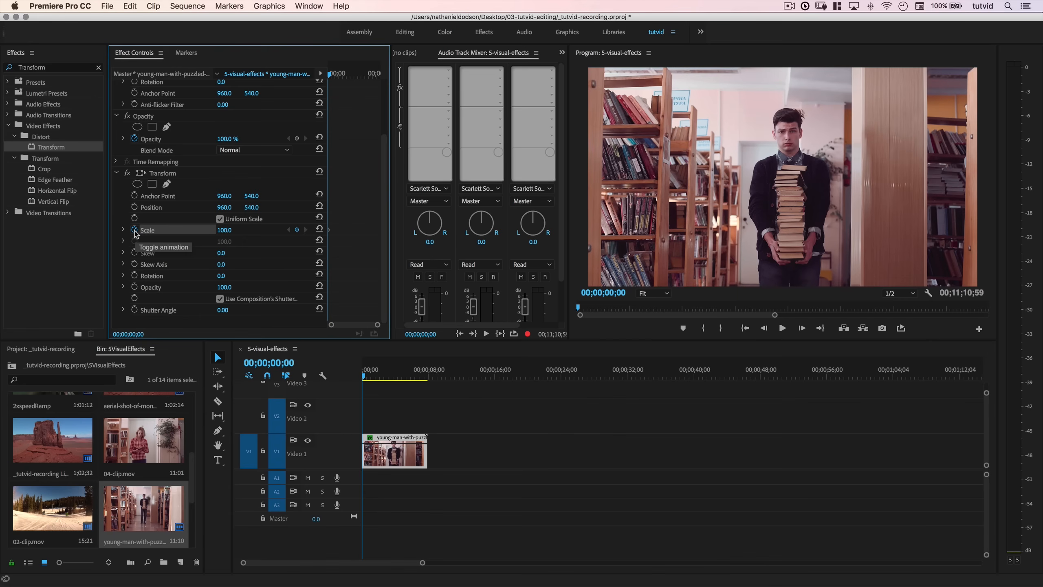
drag(364, 377, 398, 378)
key(Right)
key(Right)
key(Right)
key(Right)
key(Right)
key(Right)
key(Right)
key(Right)
key(Right)
key(Right)
key(Right)
key(Right)
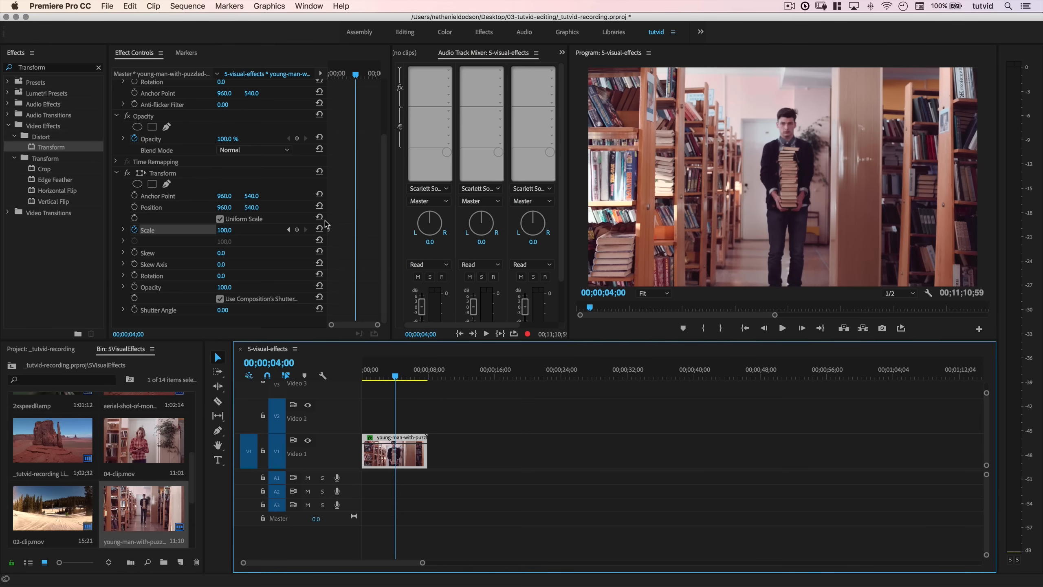
click(224, 230)
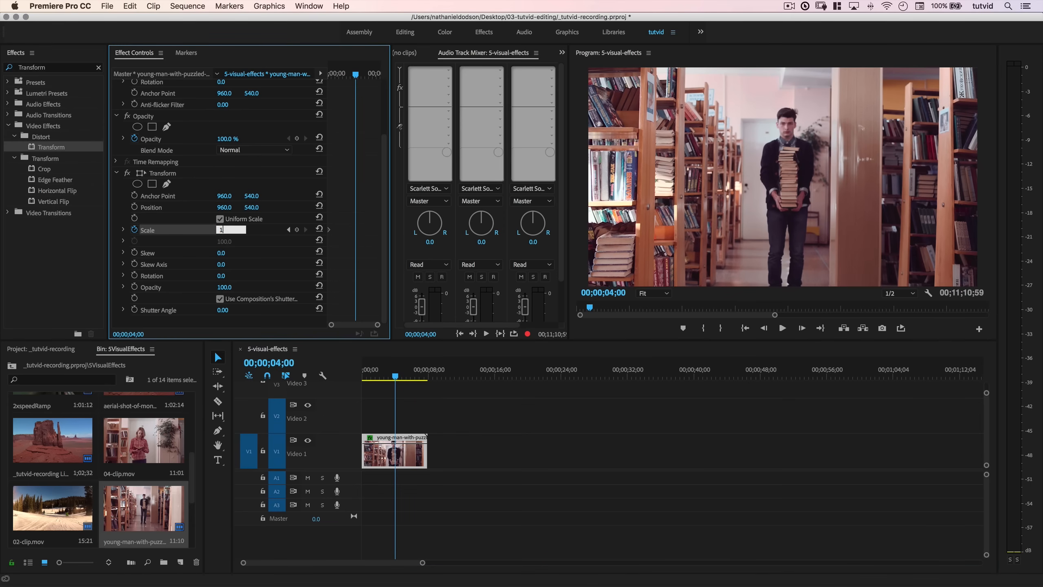
key(Tab)
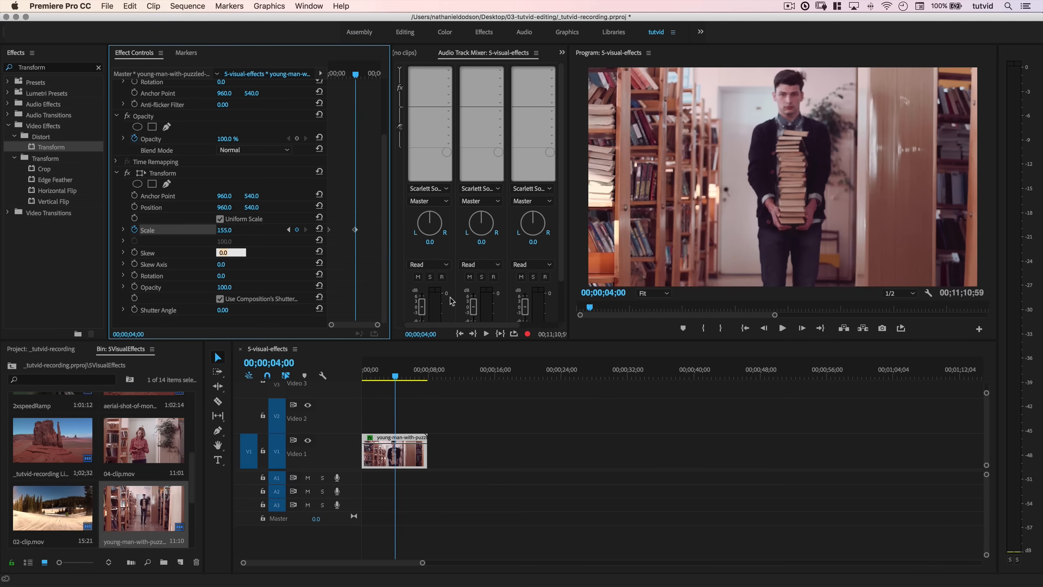
Set the Transform effect's Scale keyframe at 00;00;04;00 to 165 and check the frames around it.
drag(399, 375, 388, 393)
click(305, 230)
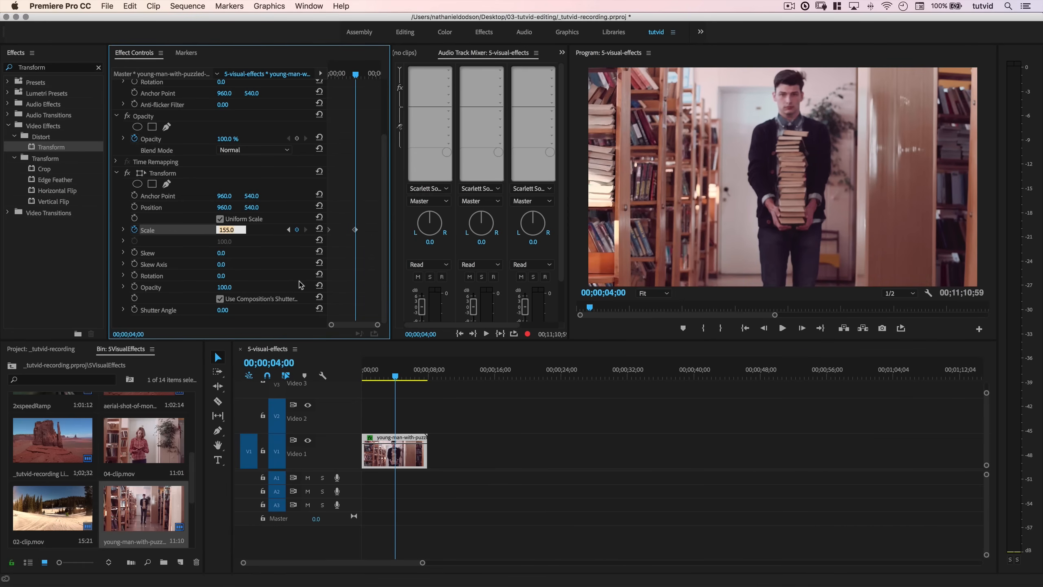
text(165)
key(Tab)
mouse_move(397, 372)
mouse_down()
mouse_move(343, 375)
mouse_move(399, 378)
mouse_move(352, 384)
mouse_move(401, 376)
mouse_move(352, 371)
mouse_move(398, 374)
mouse_up()
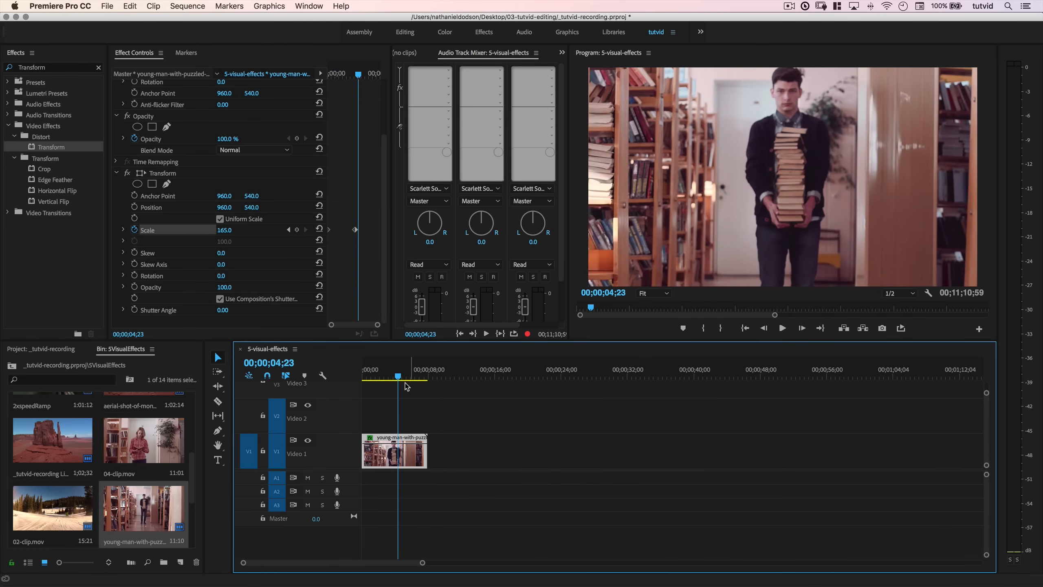
Keyframe the Transform effect's Position at the clip's start, and increase its vertical value at 00;00;04;00 to lower the man in the frame.
drag(398, 374, 343, 379)
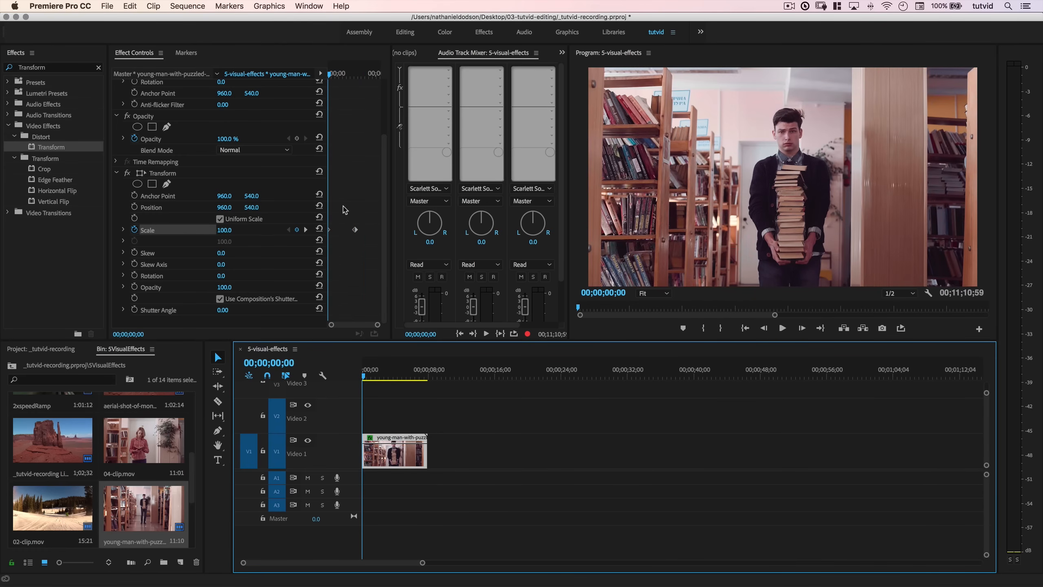
click(134, 207)
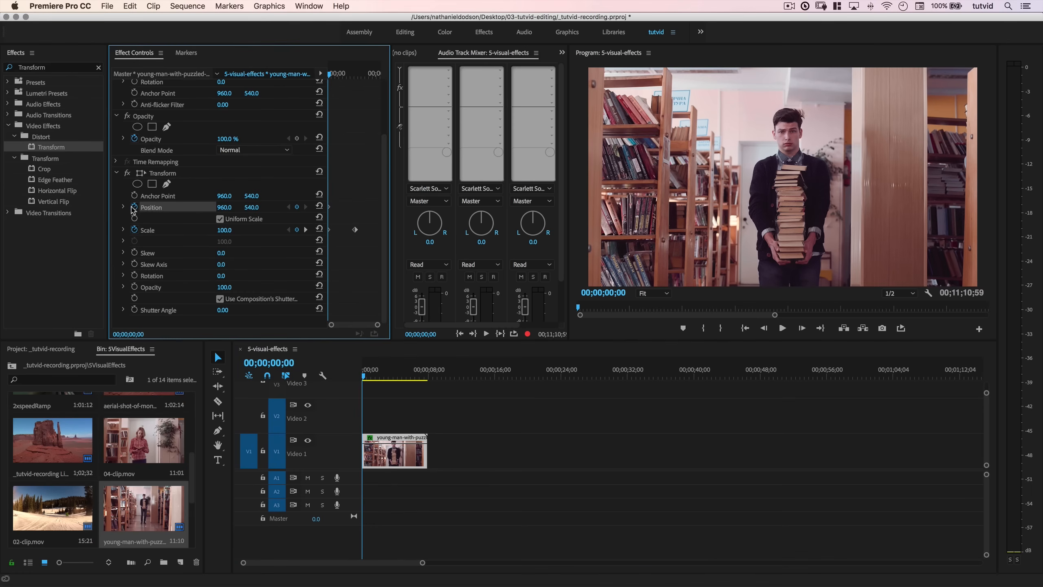
drag(339, 77, 356, 82)
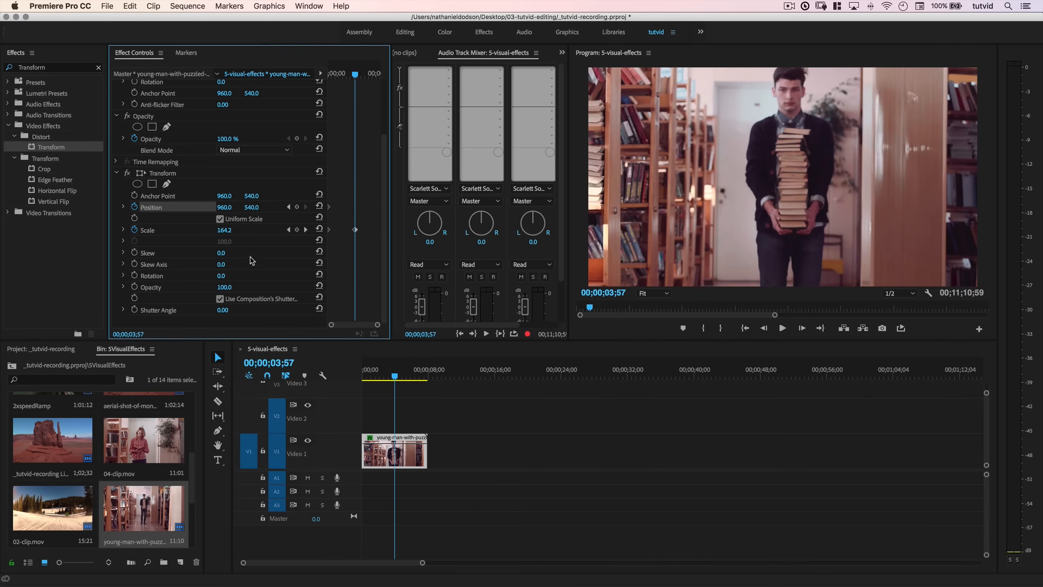
click(306, 230)
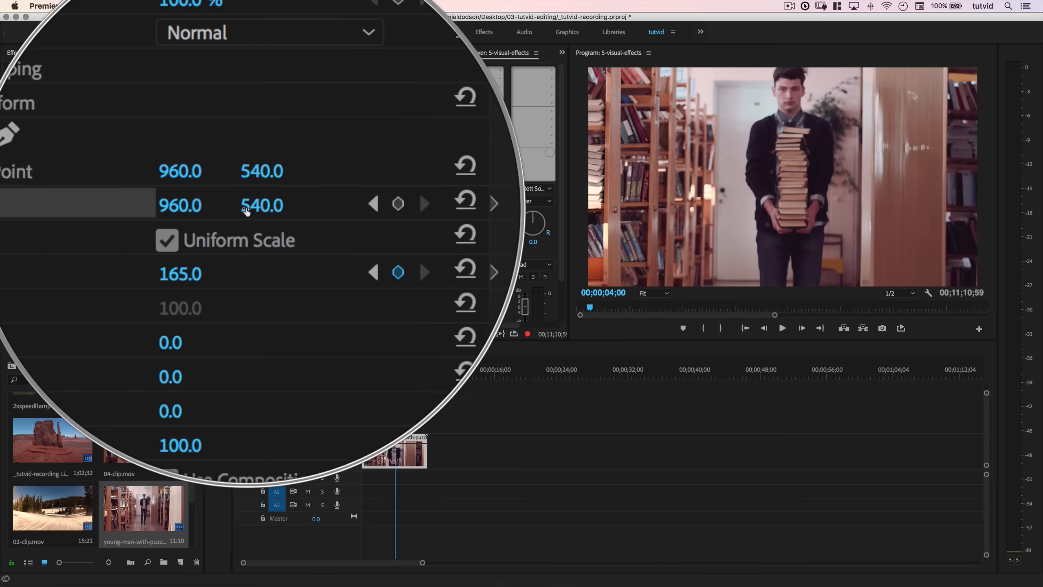
drag(252, 209, 303, 209)
Play the clip from its start to review the combined Scale and Position animation.
mouse_move(395, 377)
mouse_down()
mouse_move(344, 381)
mouse_move(410, 382)
mouse_move(360, 383)
mouse_move(395, 383)
mouse_up()
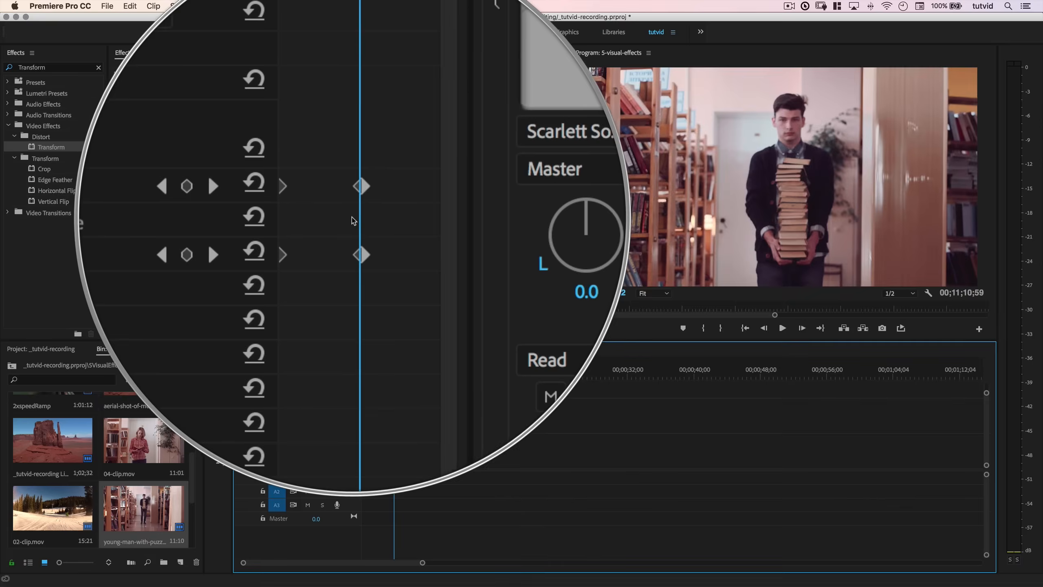
drag(396, 380, 363, 381)
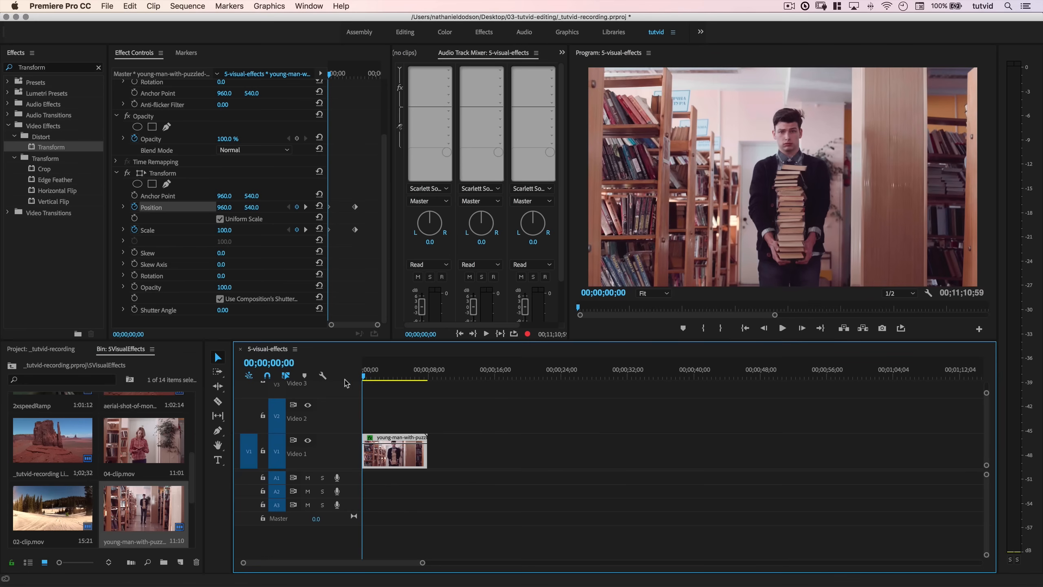
key(space)
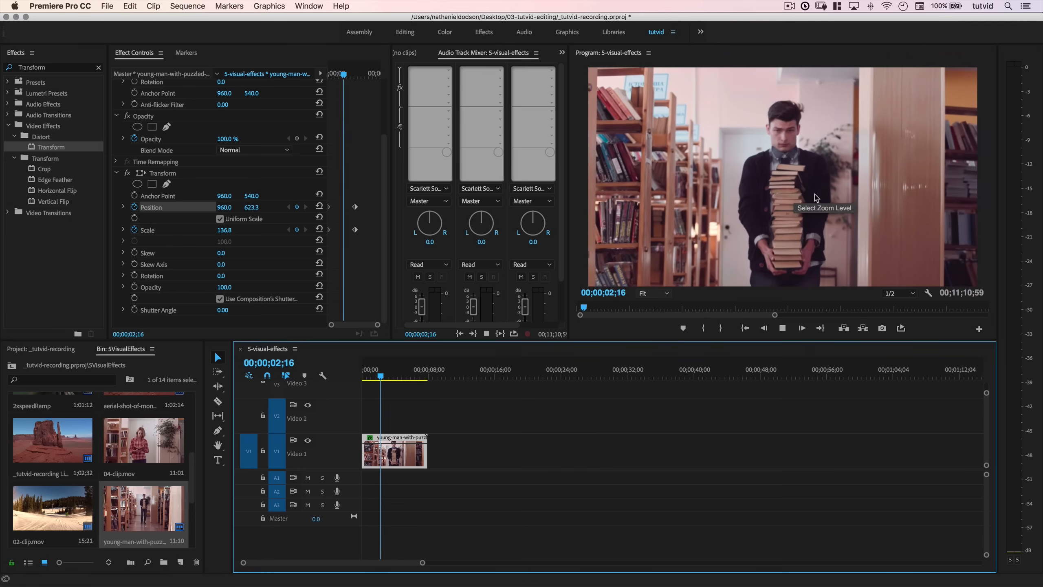
key(space)
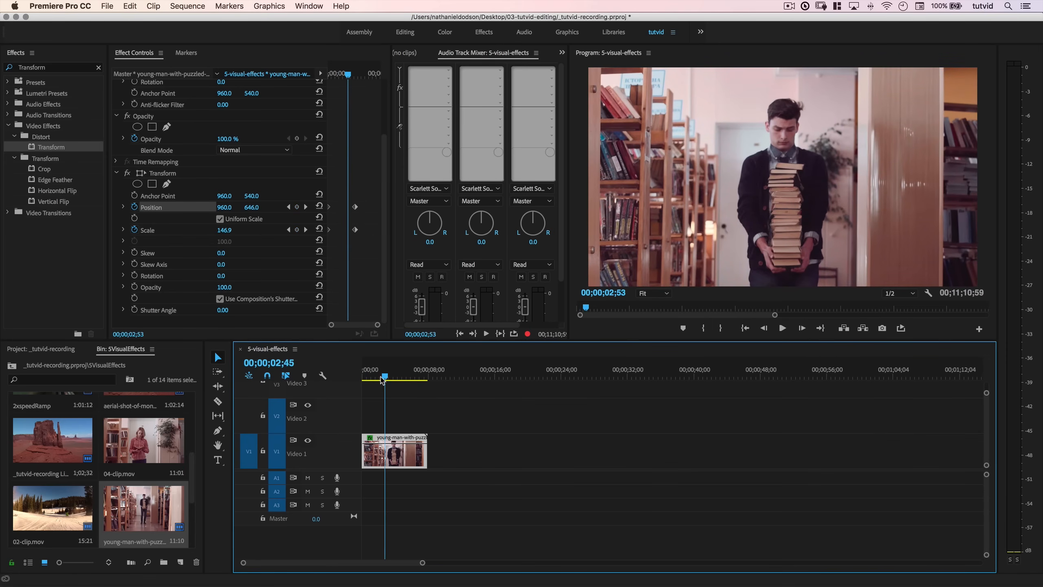
key(Home)
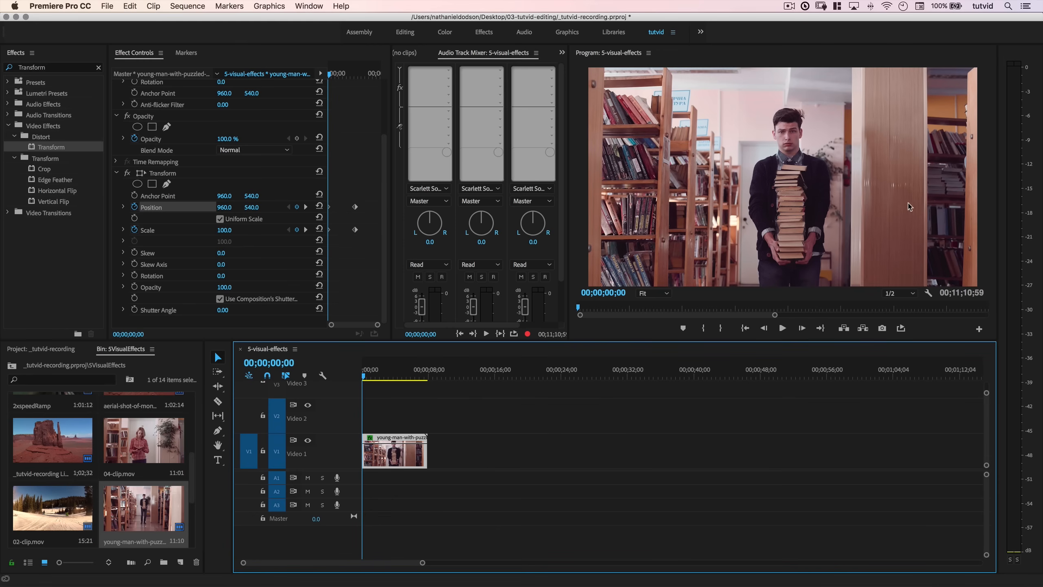
Set the temporal interpolation of the Transform effect's Position and Scale keyframes to Auto Bezier, and scrub through the clip.
drag(365, 194, 348, 242)
right_click(356, 233)
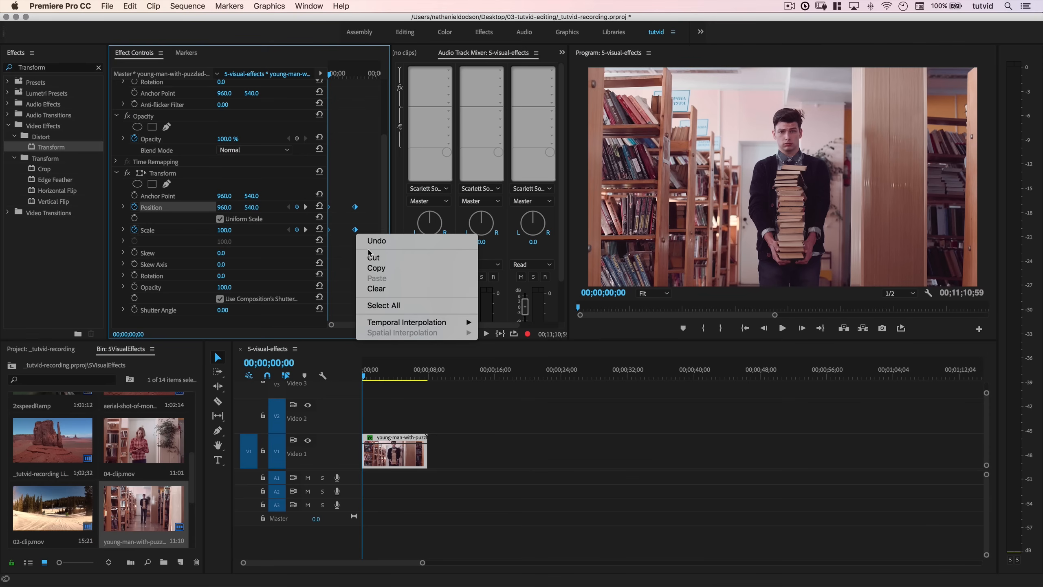
mouse_move(464, 322)
click(499, 343)
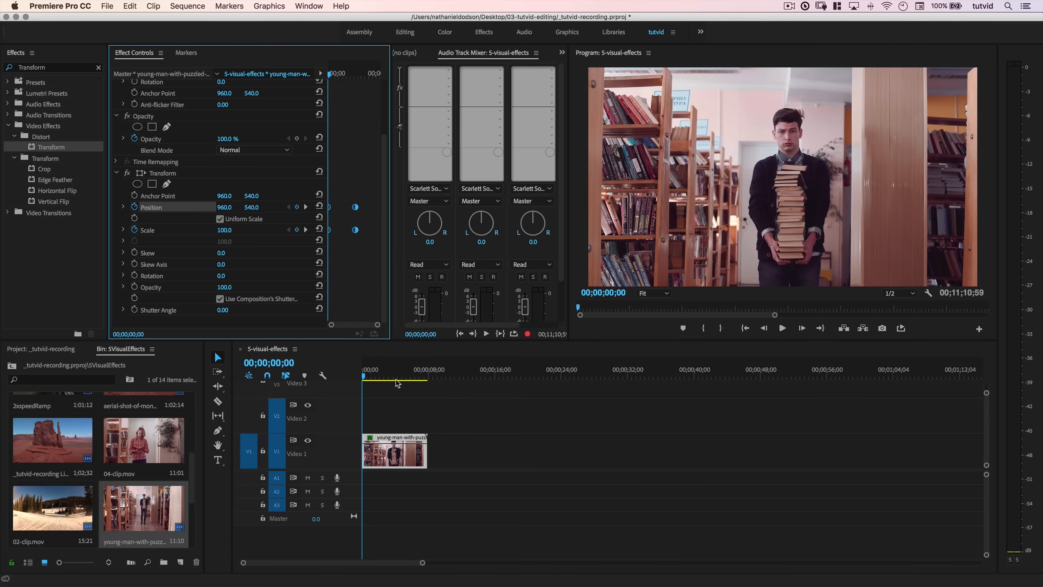
drag(364, 377, 374, 377)
drag(407, 384, 355, 390)
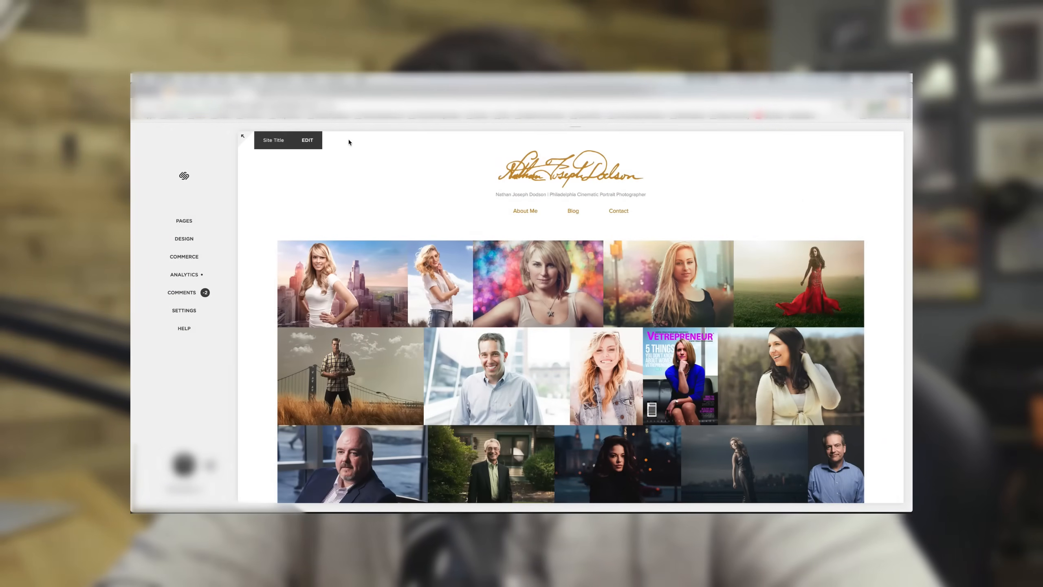
mouse_move(485, 273)
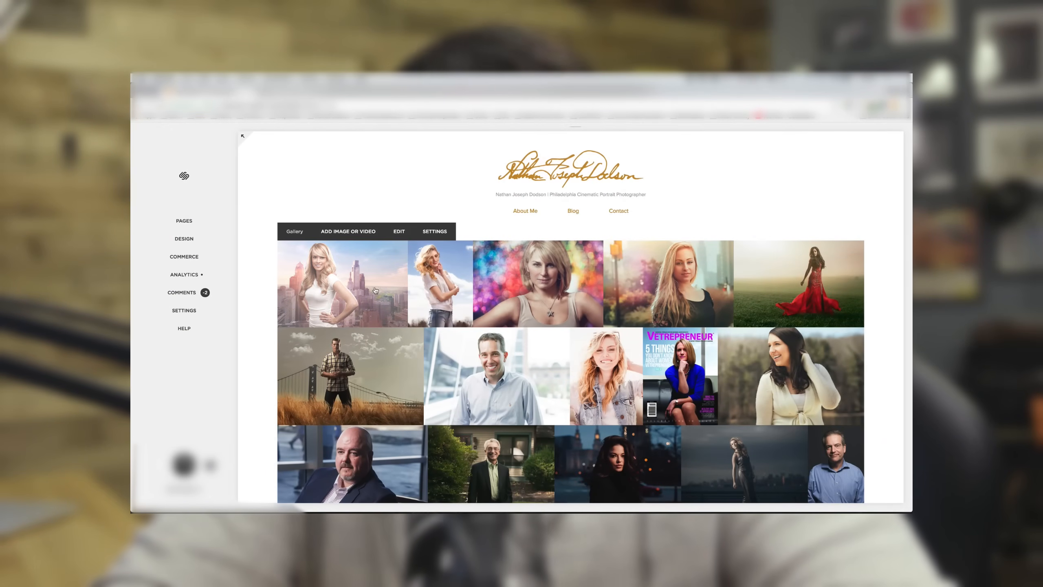
click(351, 232)
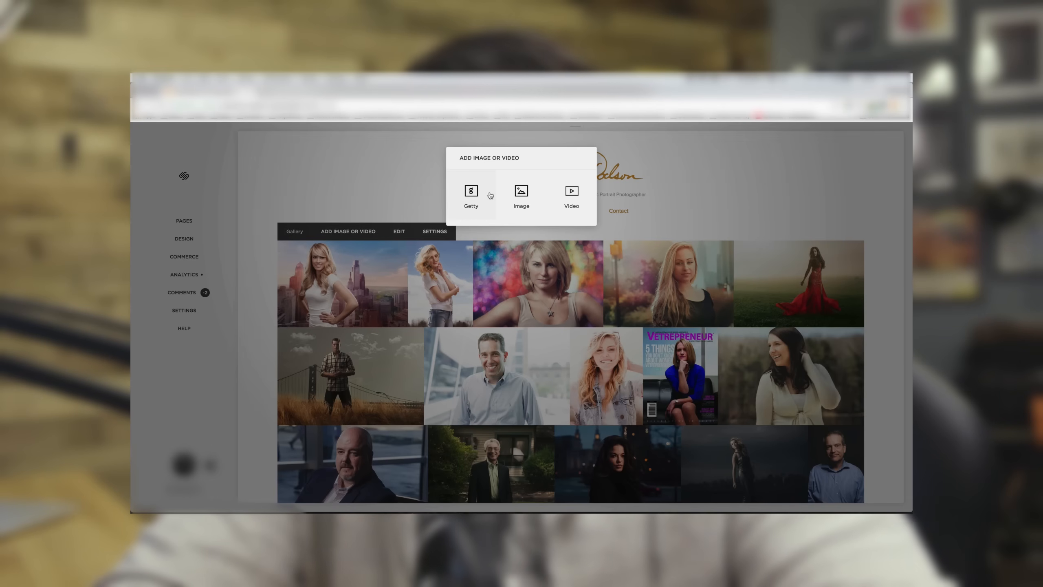
click(461, 250)
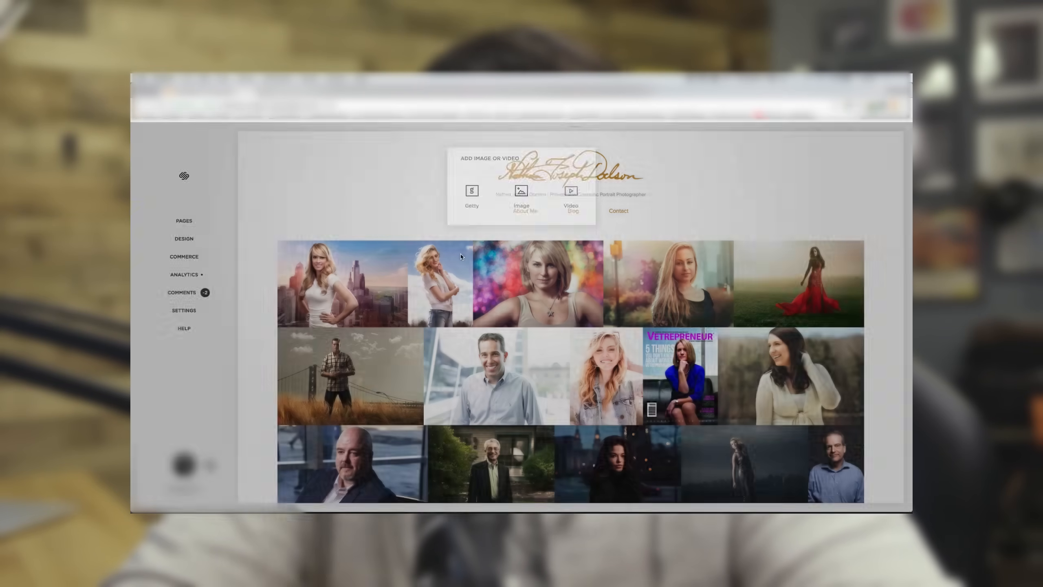
Edit the Main Portfolio gallery in Squarespace and move the second photo, the blonde woman in a white top, to eighth place.
click(398, 232)
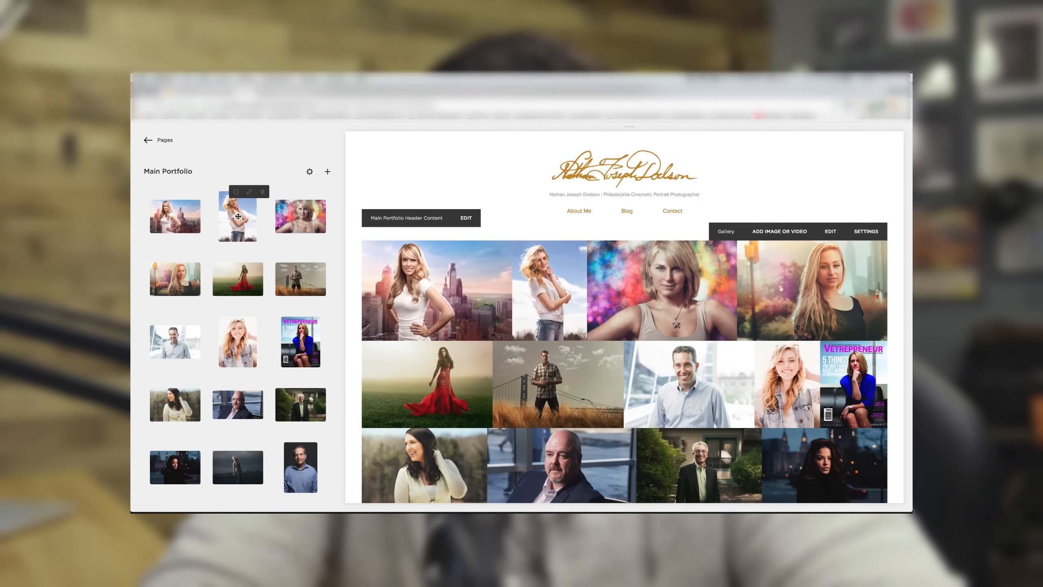
drag(245, 228, 301, 279)
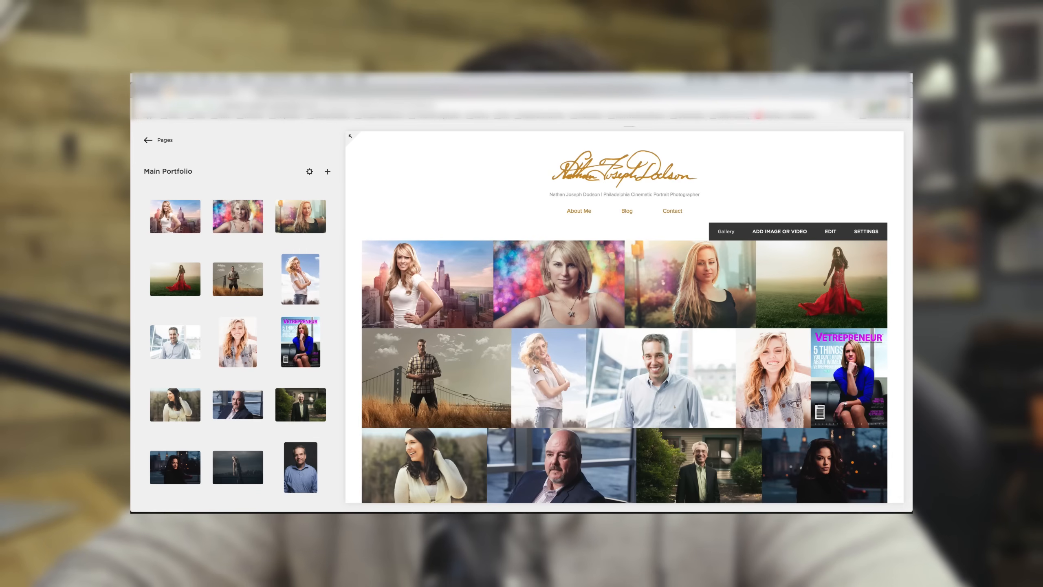
drag(300, 288, 225, 345)
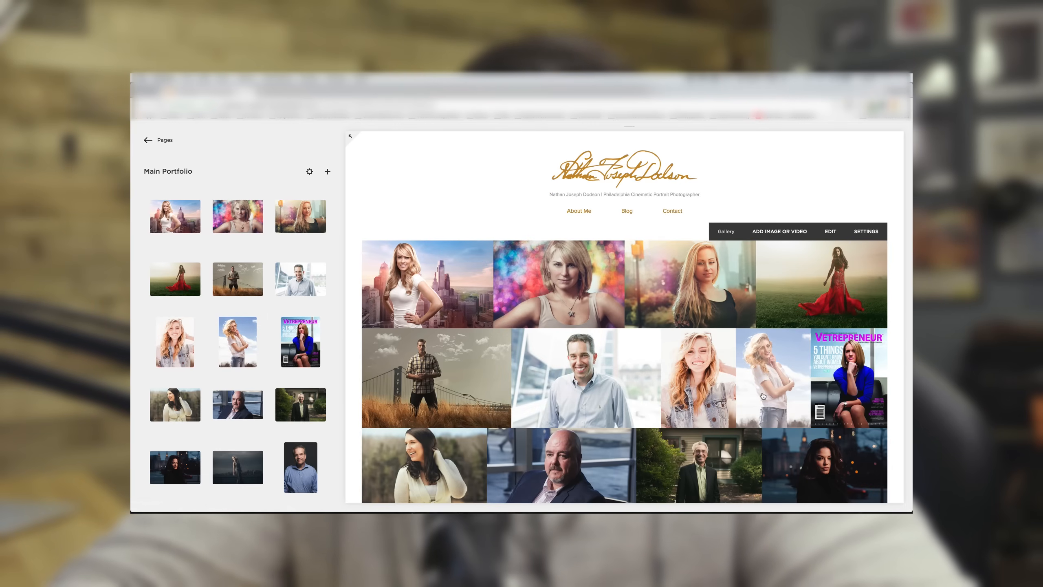
Move the photo of the blonde woman against the cloudy sky from eighth to first place in the gallery, and shift it to second place.
drag(236, 341, 170, 219)
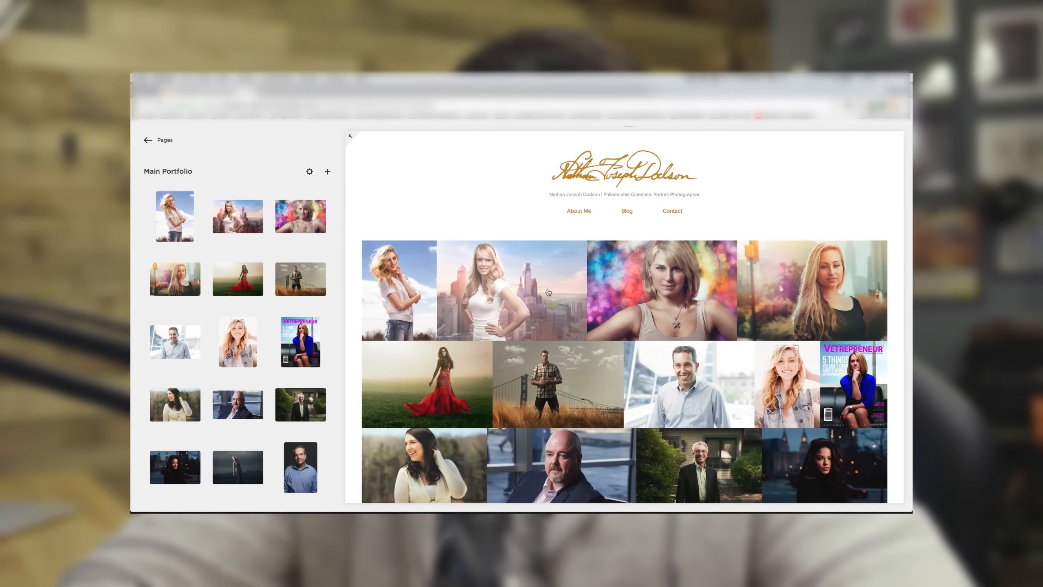
drag(192, 245, 255, 245)
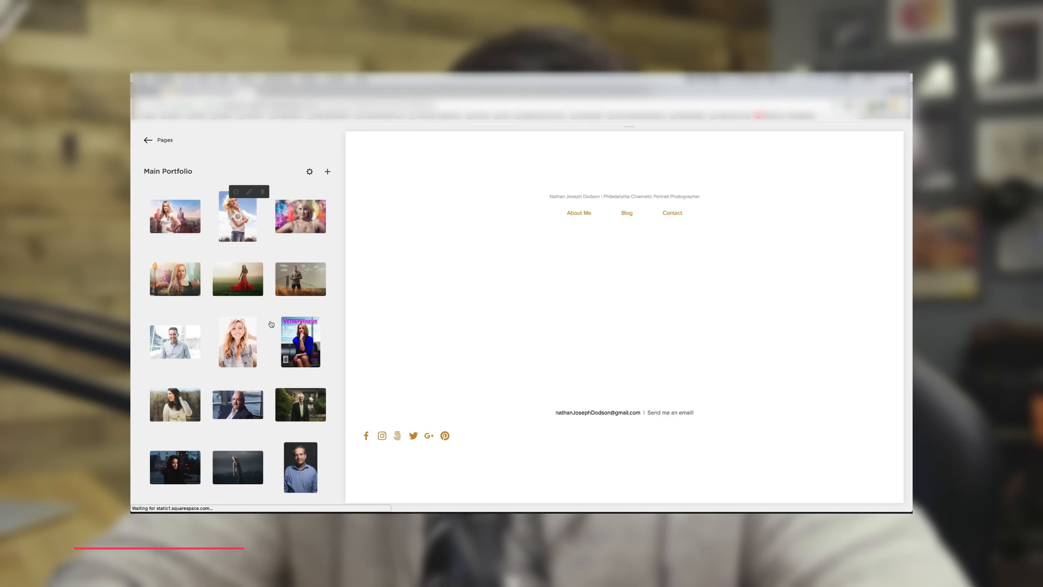
Browse the gallery thumbnails, open the settings of the photo of the woman in the red dress, and enter a title starting with "Vi".
scroll(265, 294, down, 6)
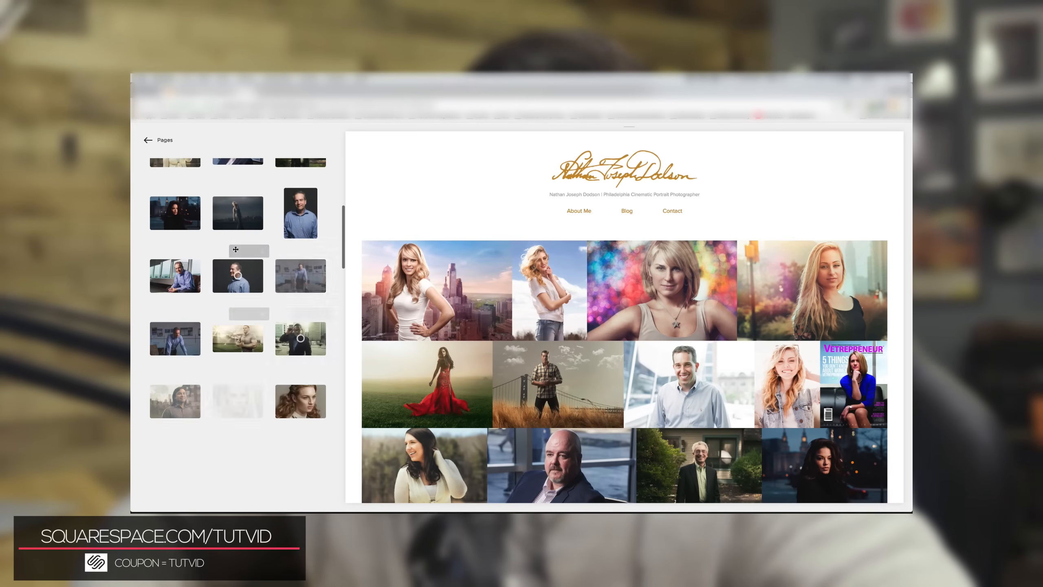
scroll(259, 370, up, 5)
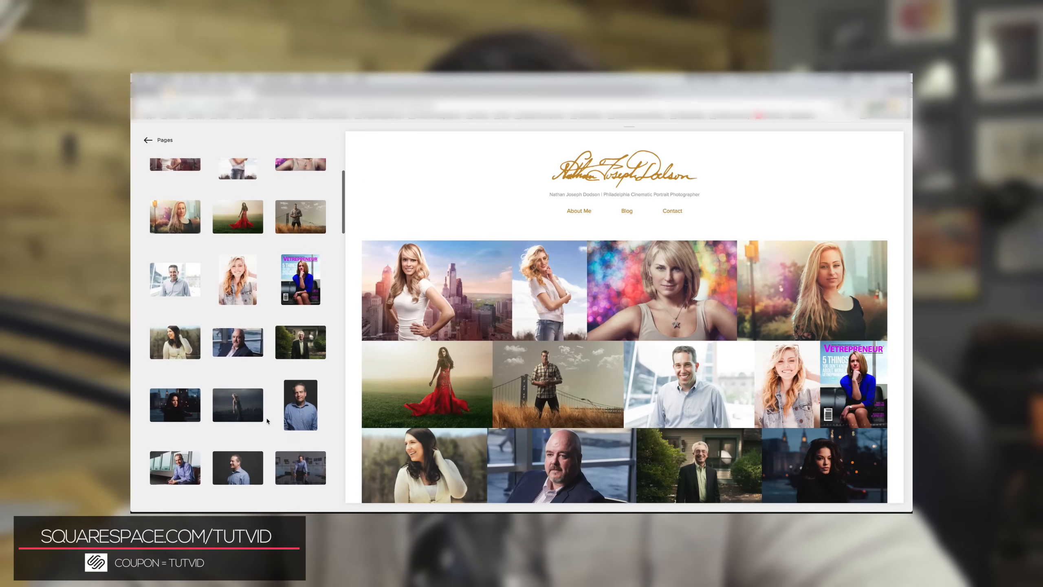
scroll(268, 421, up, 2)
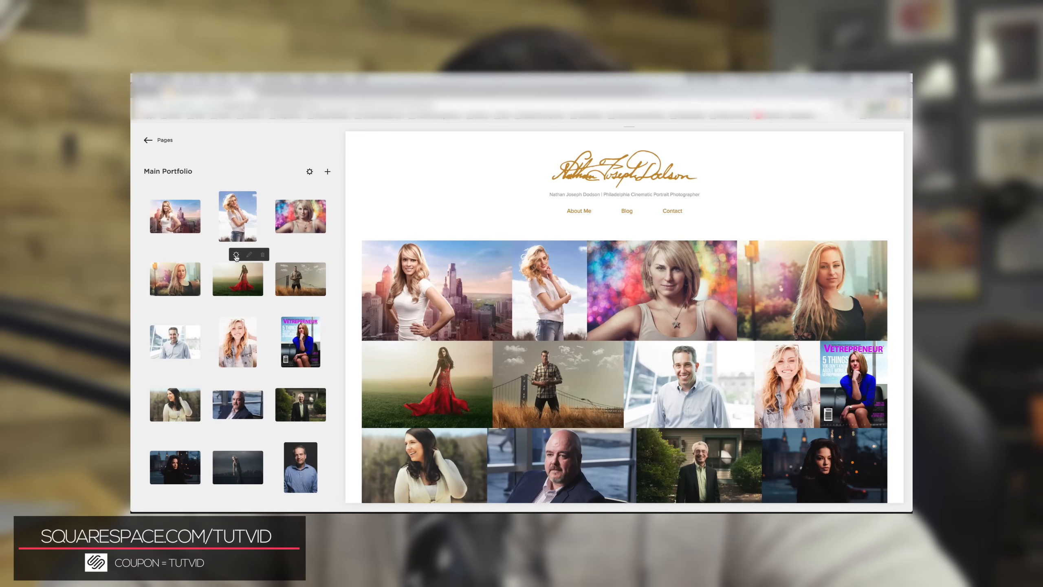
click(237, 254)
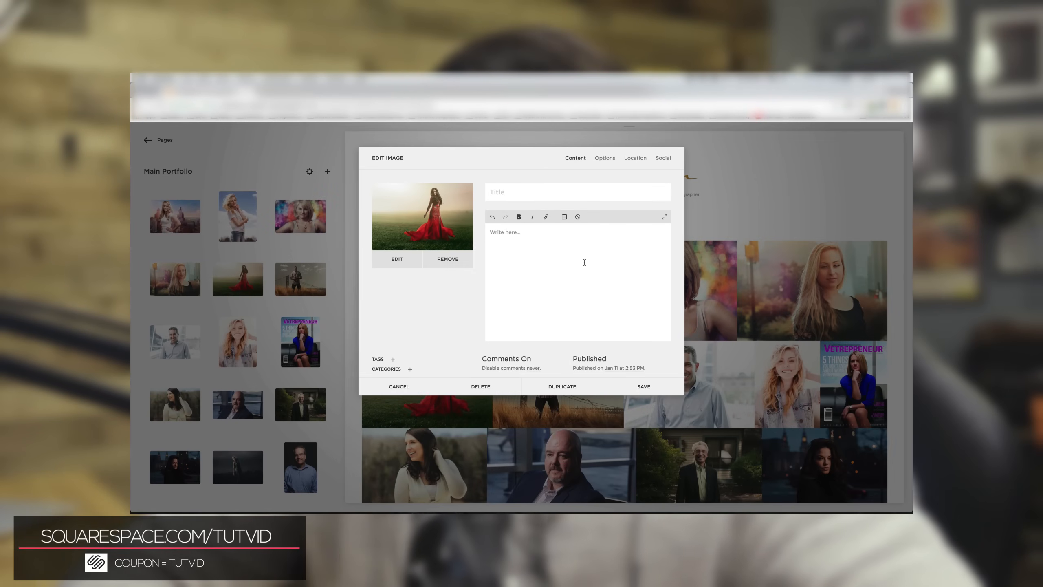
text(Vi)
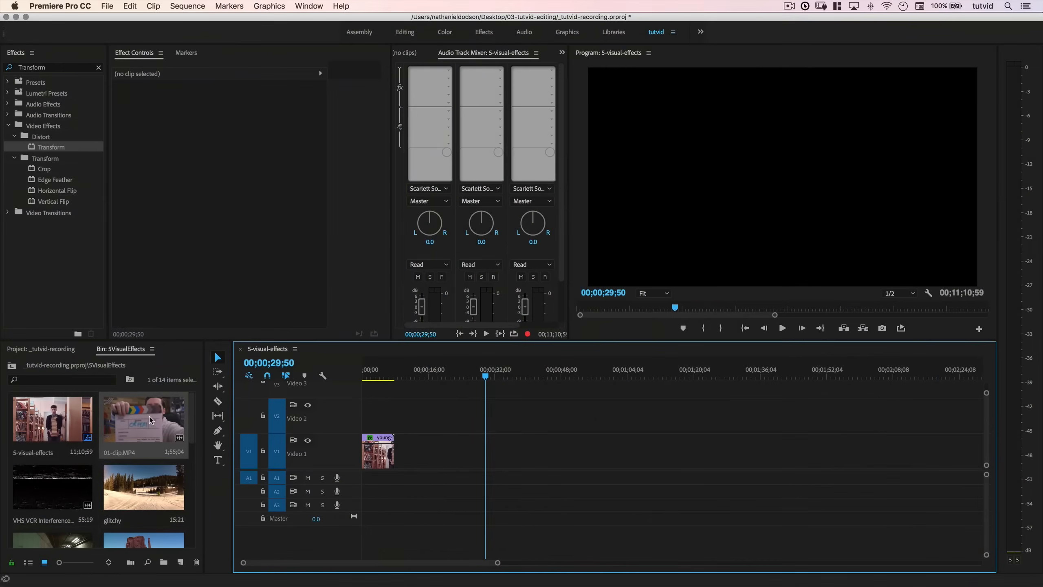
Switch to Premiere Pro, place 01-clip.MP4 on Video 1 at 00;00;29;50, and play it from 00;00;37;18.
drag(150, 420, 509, 452)
drag(482, 372, 519, 400)
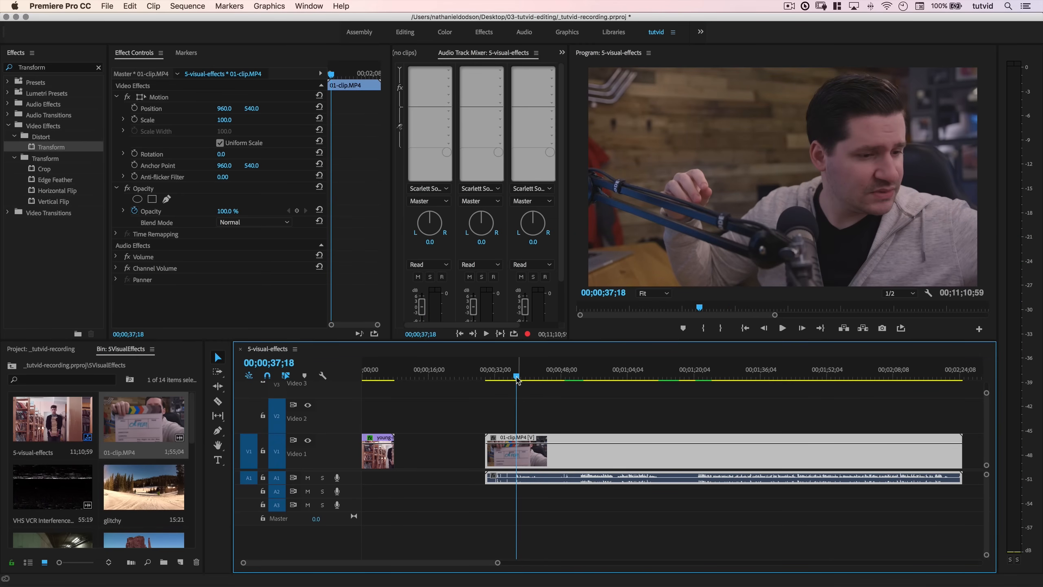
key(space)
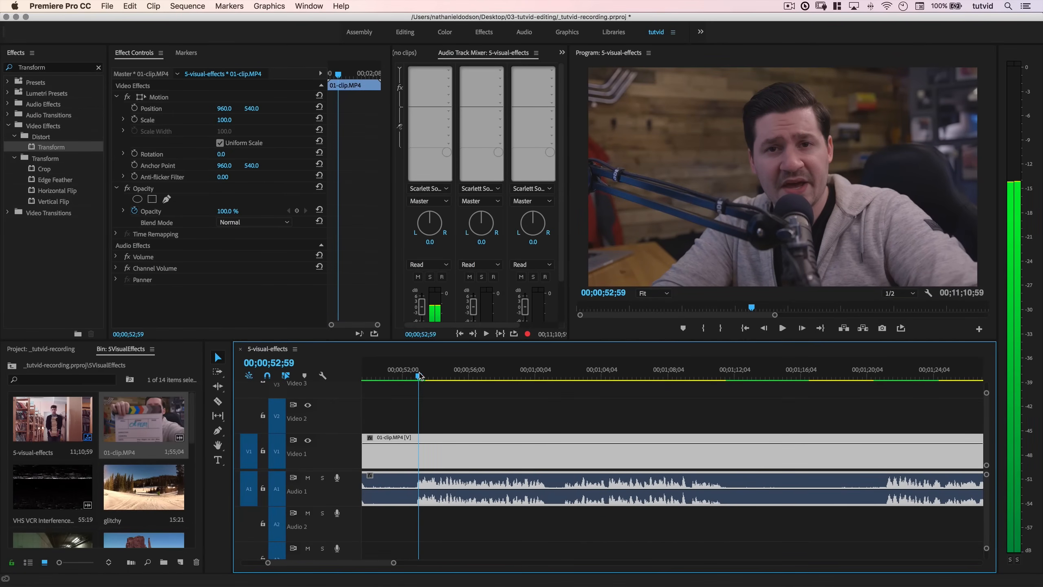
Split 01-clip.MP4 with the Razor tool at 00;00;52;49, where the speech starts.
key(minus)
key(minus)
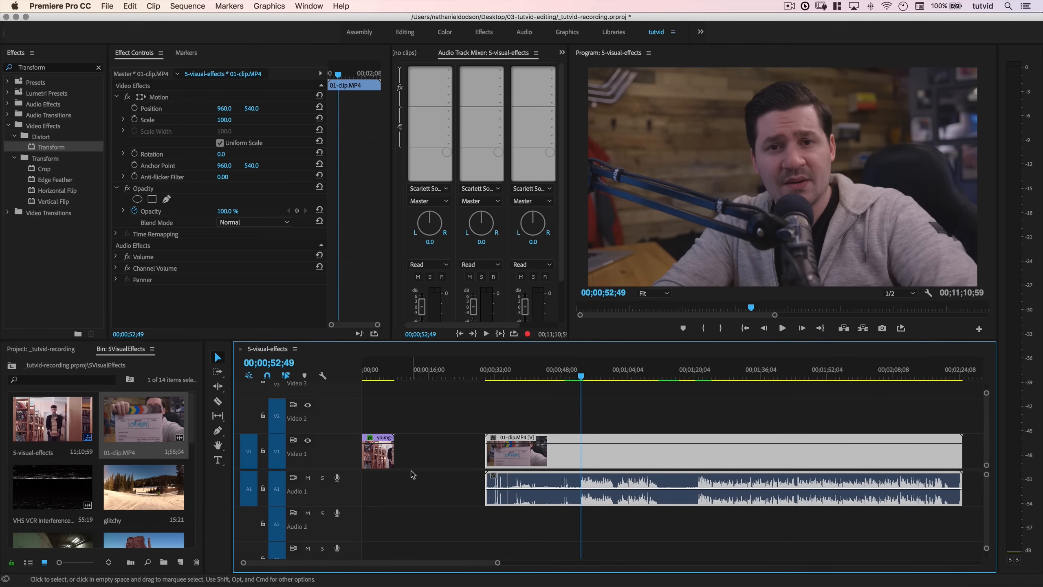
click(218, 401)
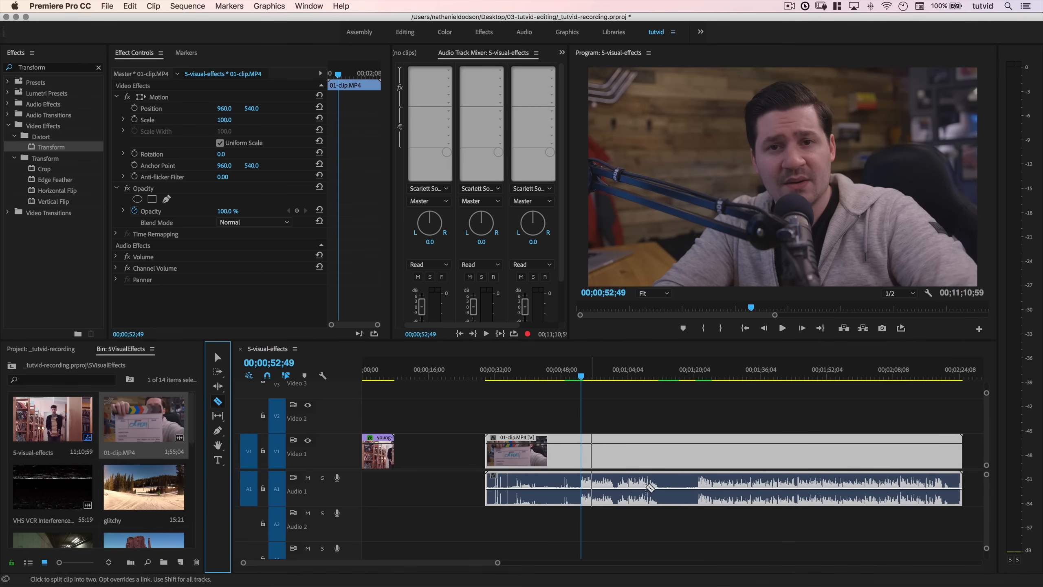
click(581, 450)
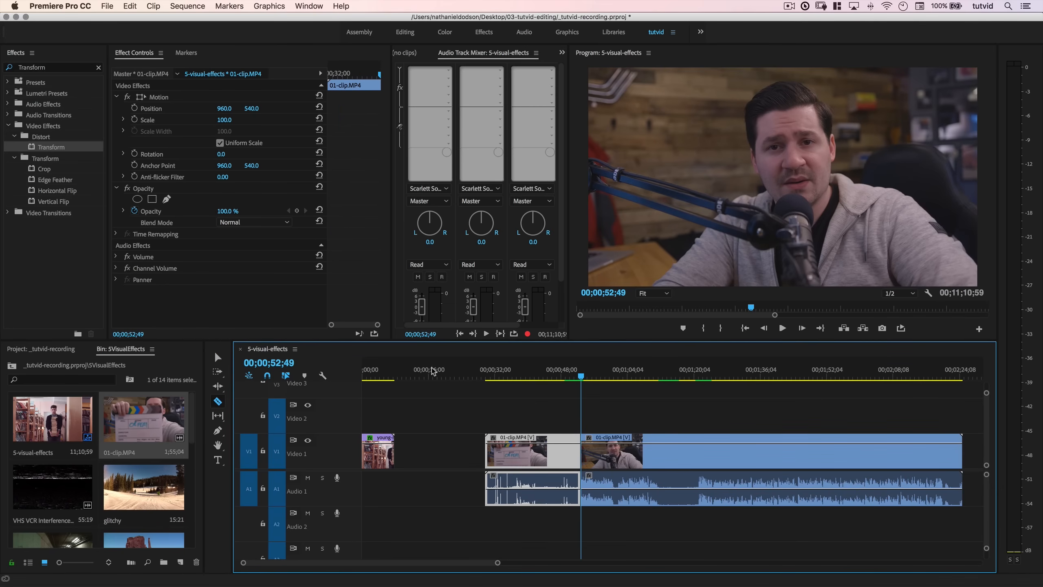
Split the remaining part of 01-clip.MP4 at 00;01;11;32 with Add Edit, and return to the Selection tool.
drag(581, 375, 659, 385)
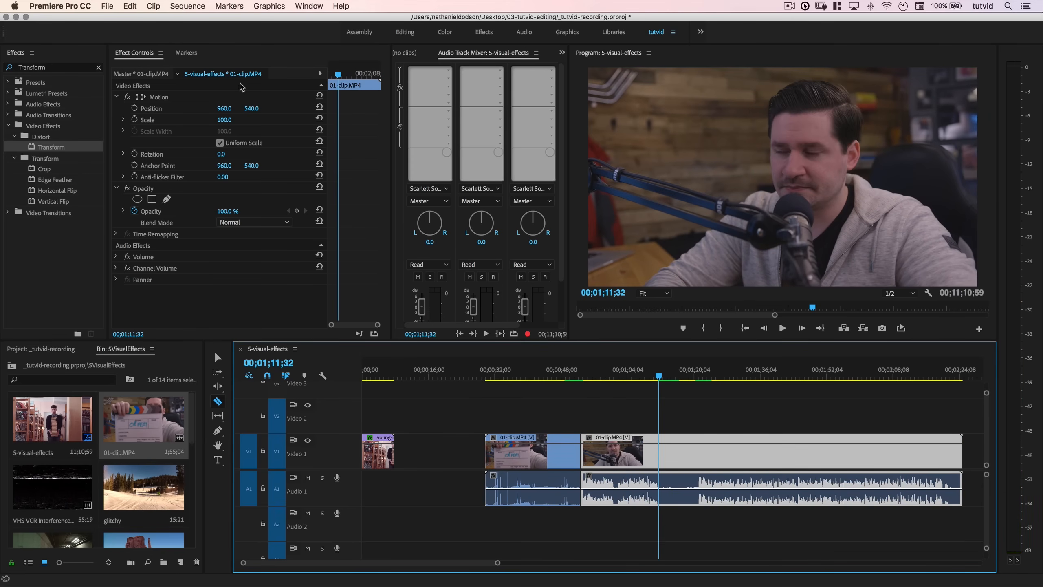
click(195, 10)
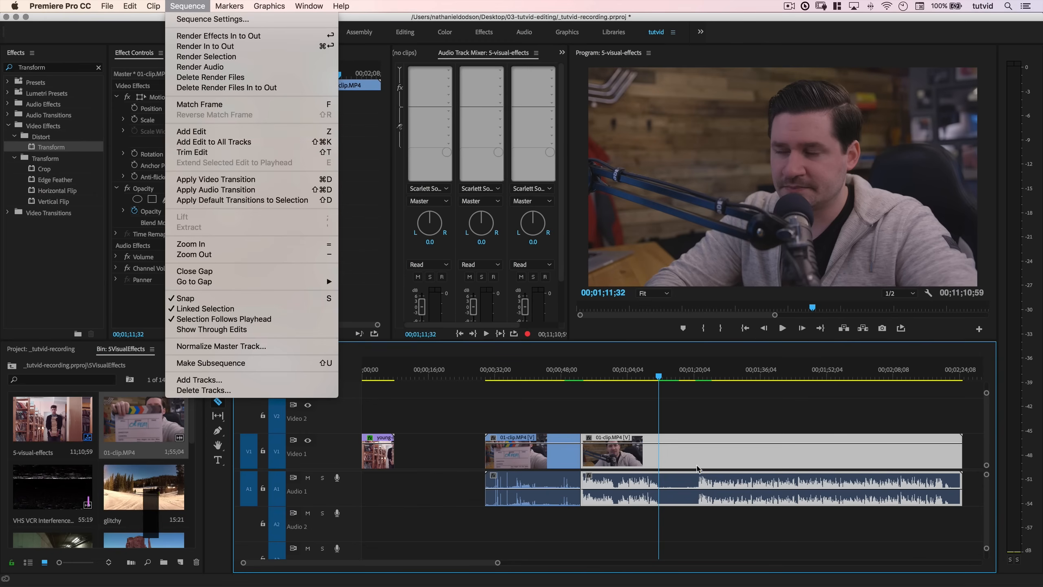
click(312, 131)
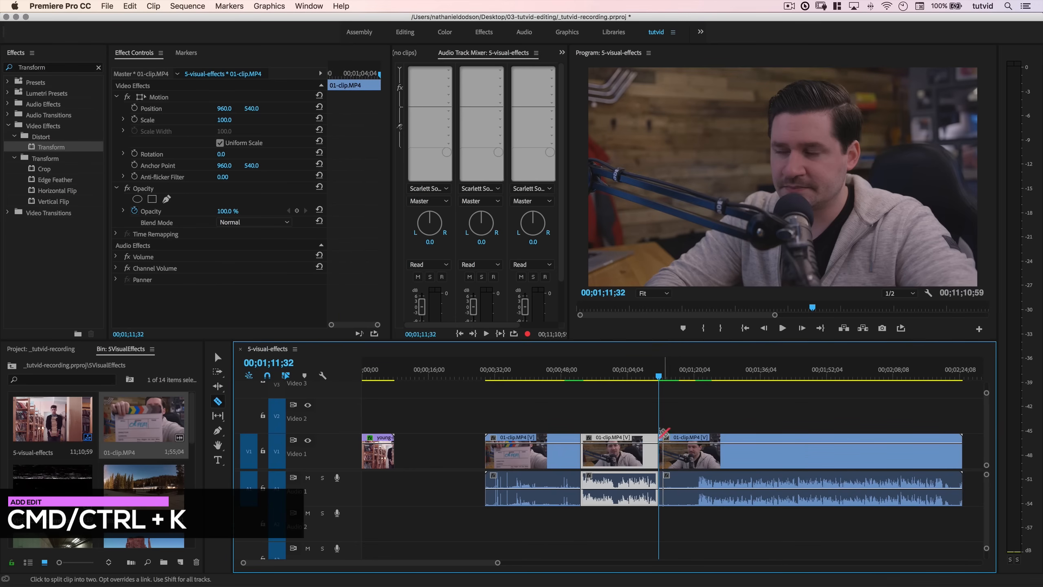
key(v)
Move the playhead to 00;01;00;32, search the effects for "Lumetri Co", and apply Lumetri Color to the middle segment of 01-clip.MP4.
drag(639, 370, 620, 376)
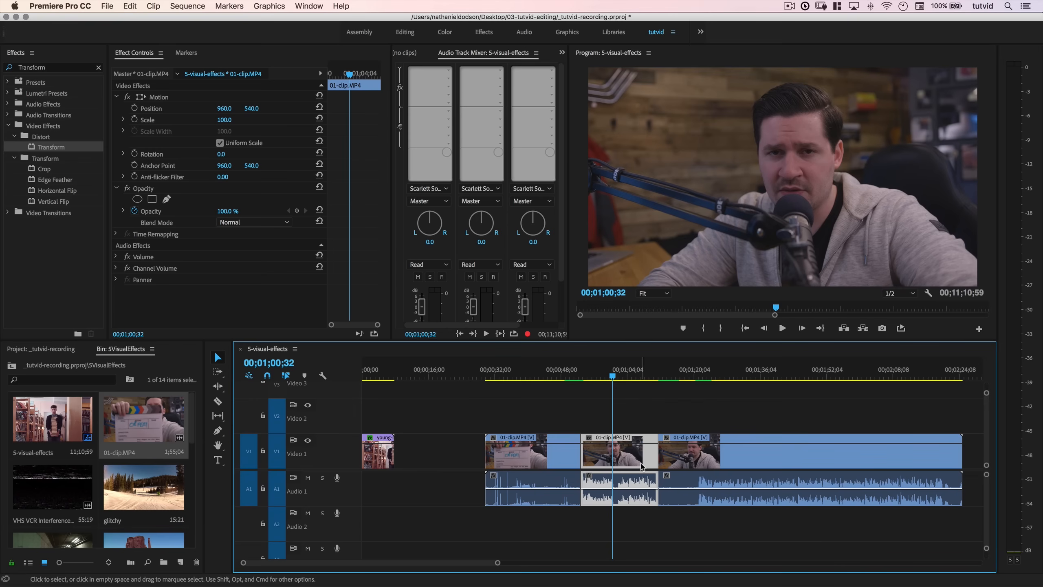
click(39, 66)
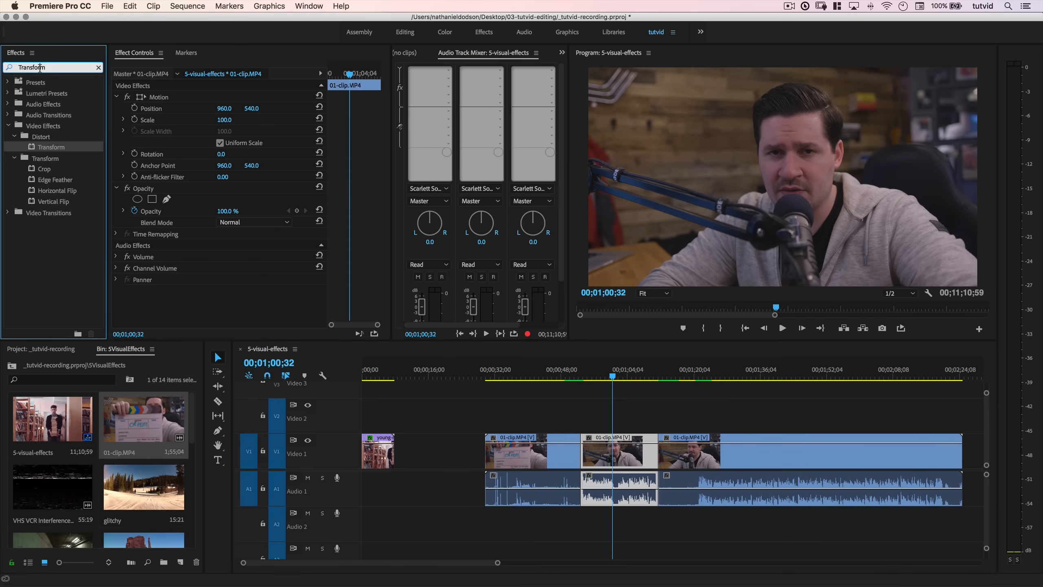
text(Lumetri Co)
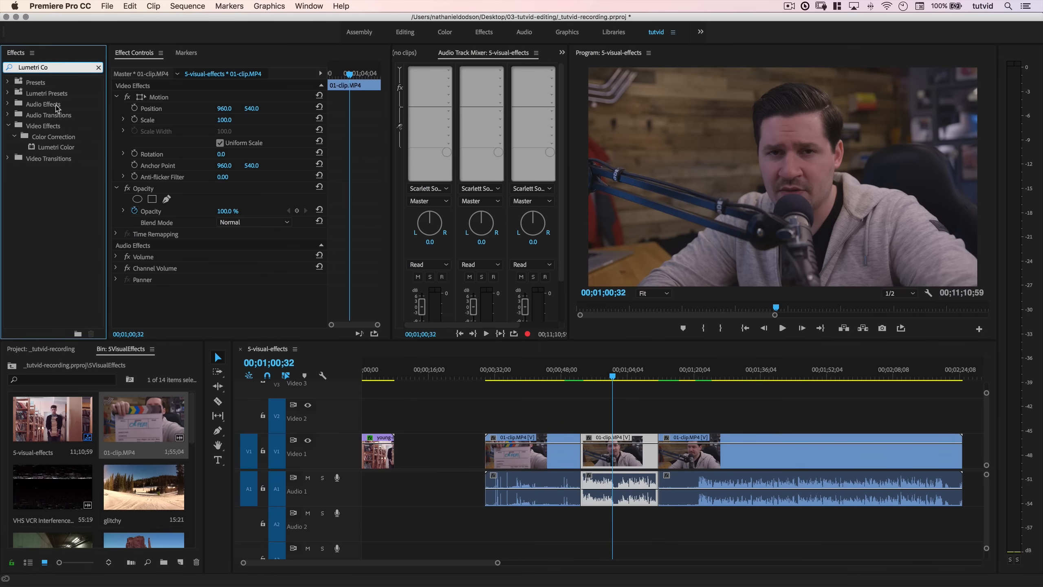
drag(50, 147, 620, 449)
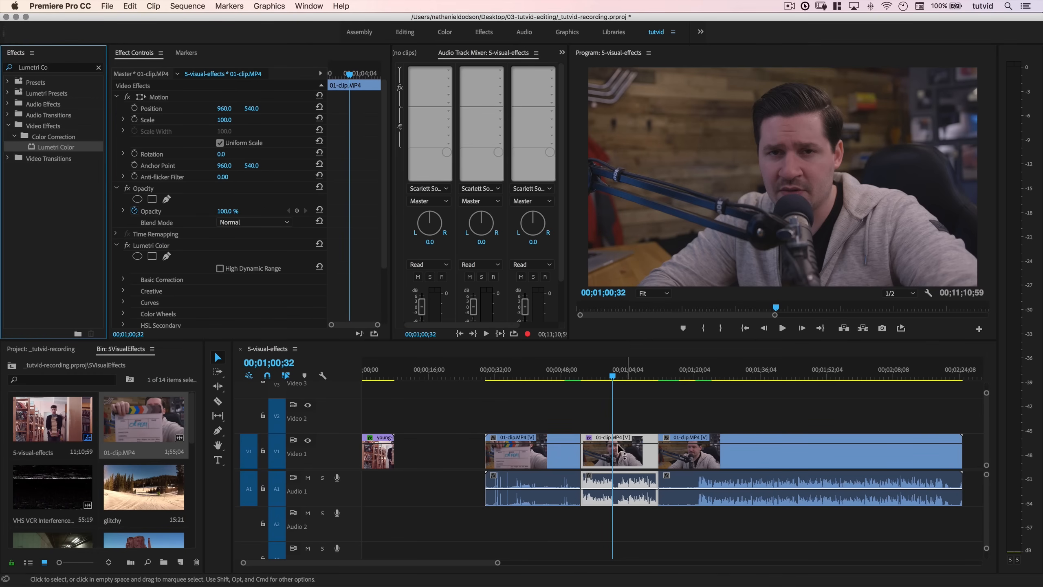
In Lumetri Color's Basic Correction, set Contrast to 25, Shadows to -35, Whites to 10 and Blacks to 10.
scroll(196, 256, down, 3)
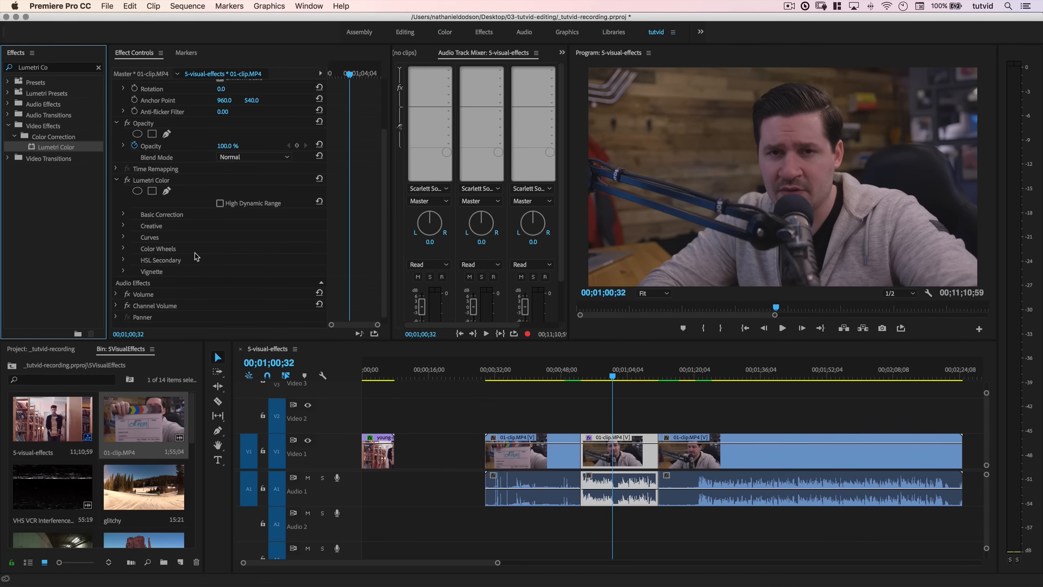
click(123, 215)
scroll(177, 217, down, 3)
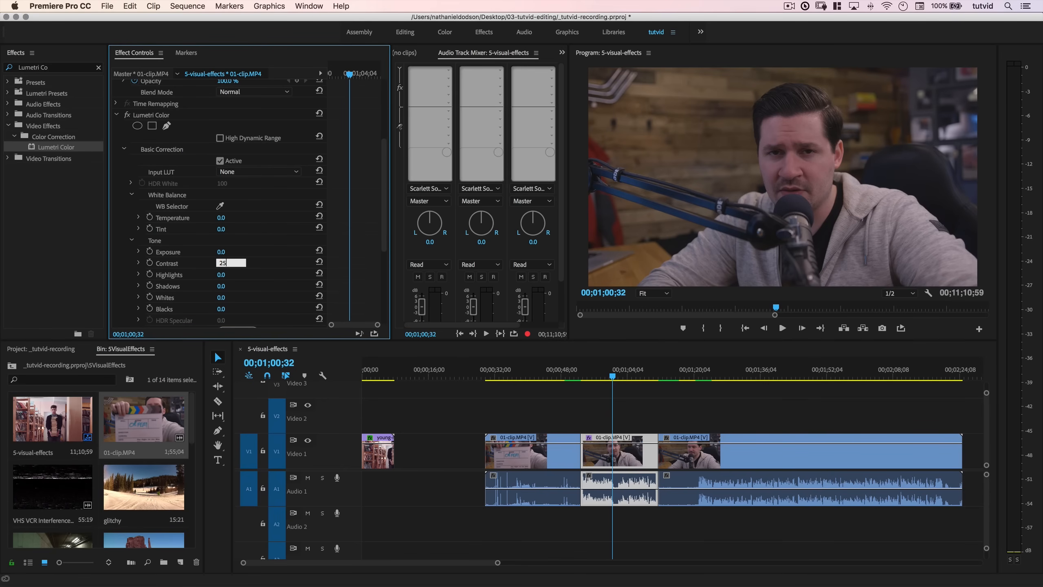
key(Tab)
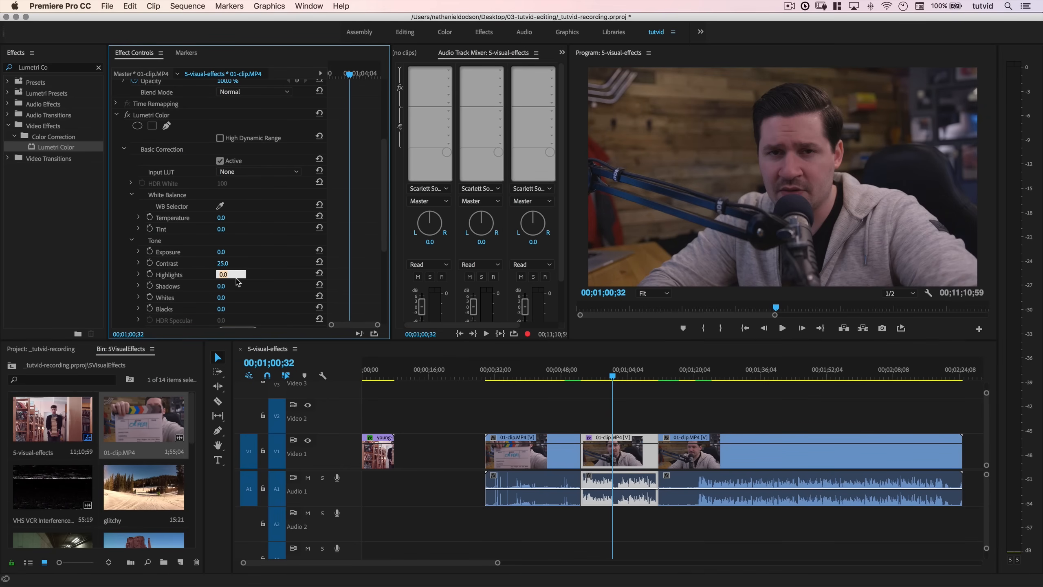
key(Tab)
text(-35)
key(Tab)
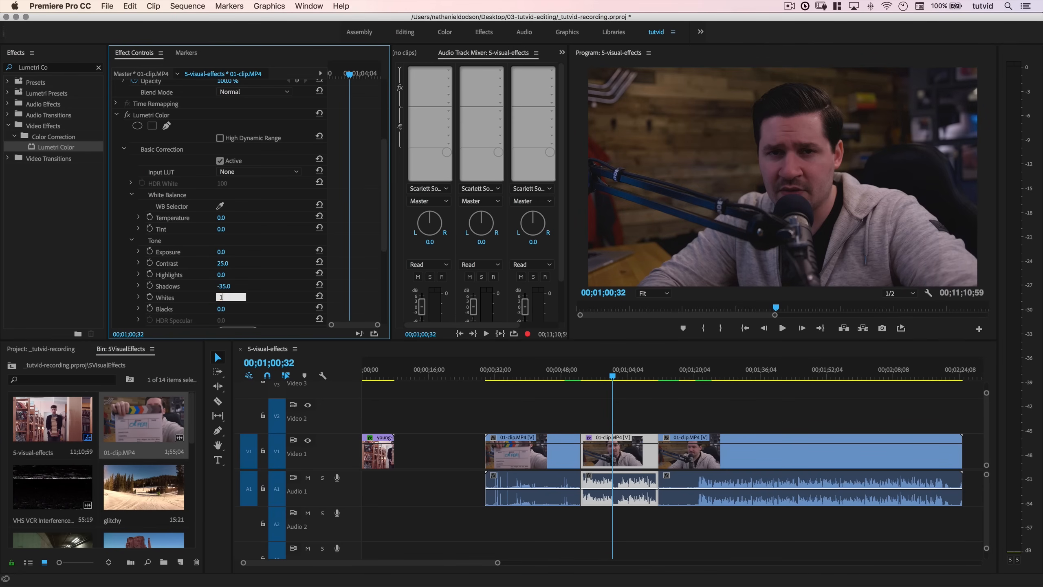
key(Tab)
Set the Lumetri Color Saturation to 45 and collapse the effect's settings.
scroll(289, 204, down, 7)
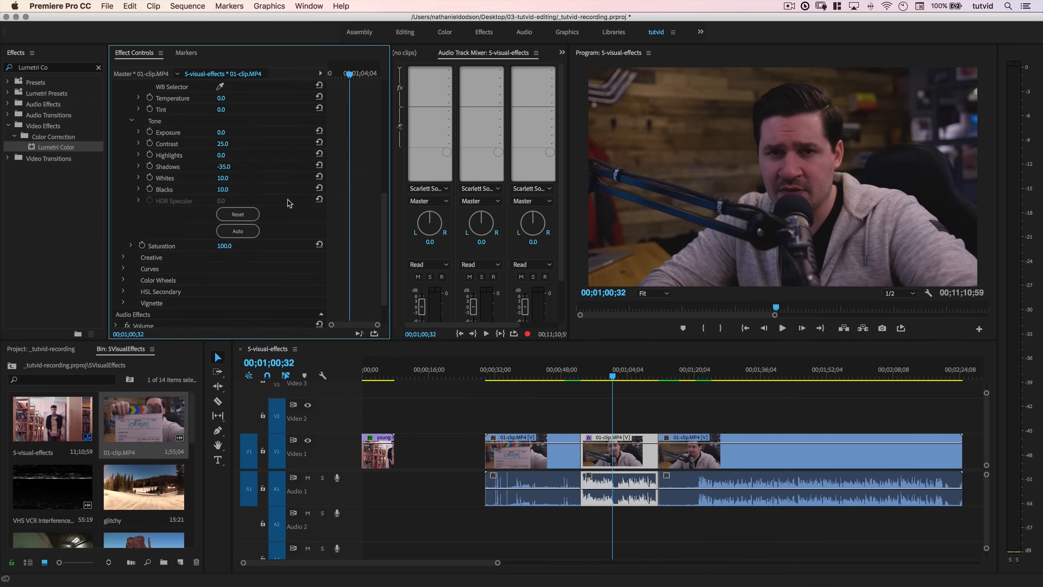
text(45)
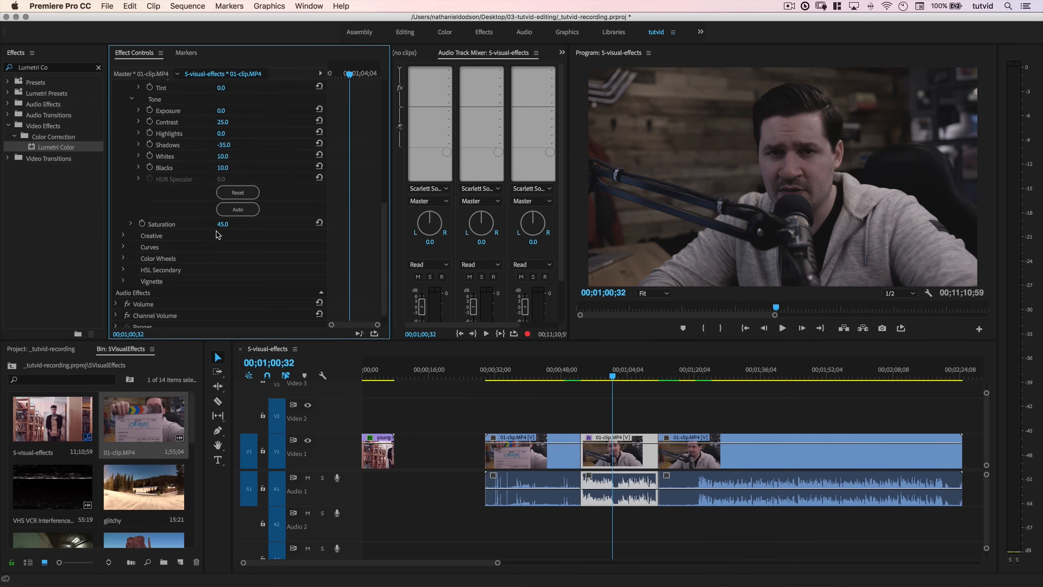
scroll(198, 270, up, 12)
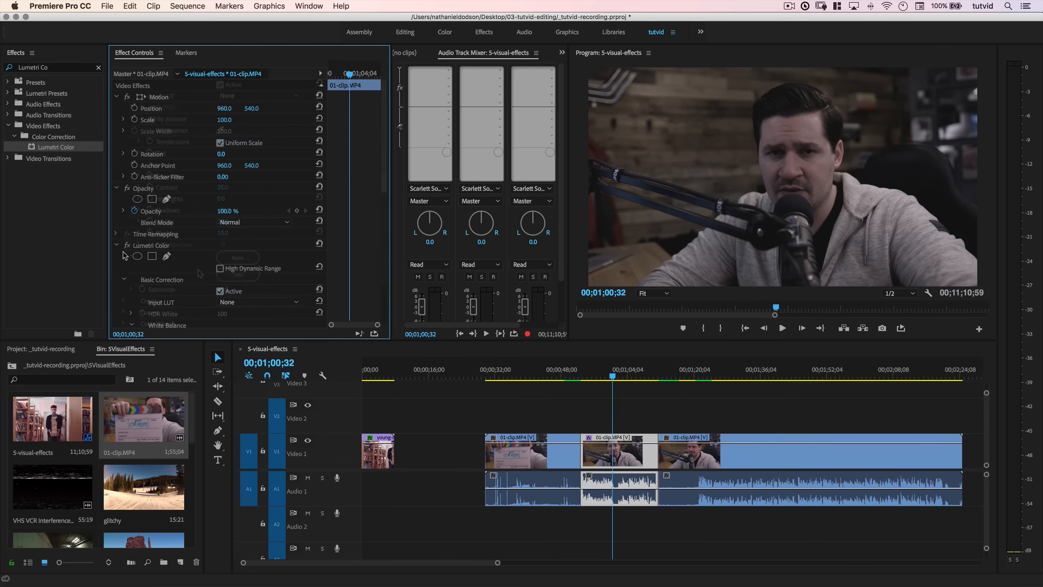
click(116, 246)
Search the effects for "Emboss" and apply the Emboss effect to the middle segment, below Lumetri Color.
click(43, 67)
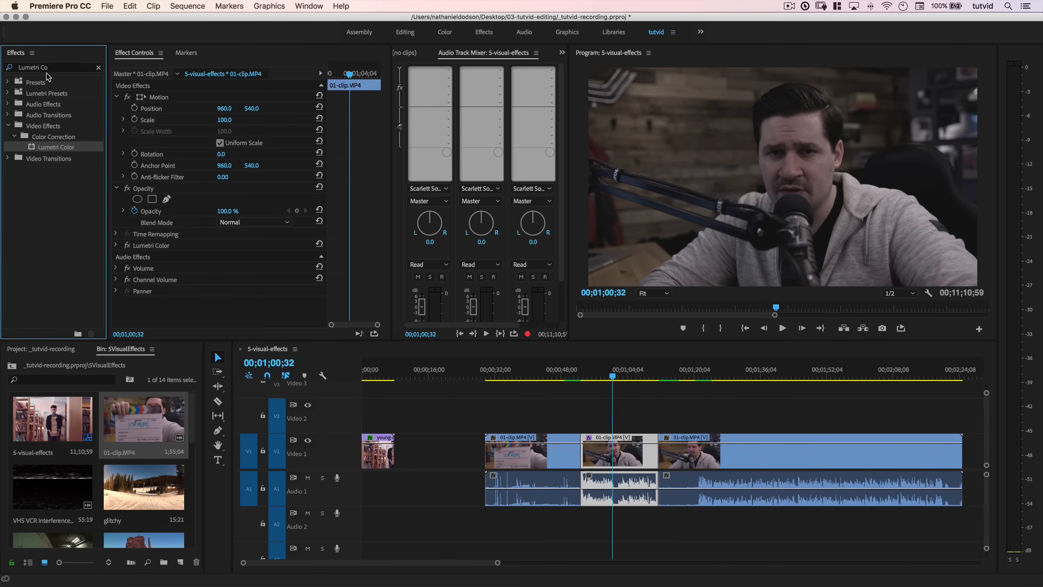
text(CoEmboss)
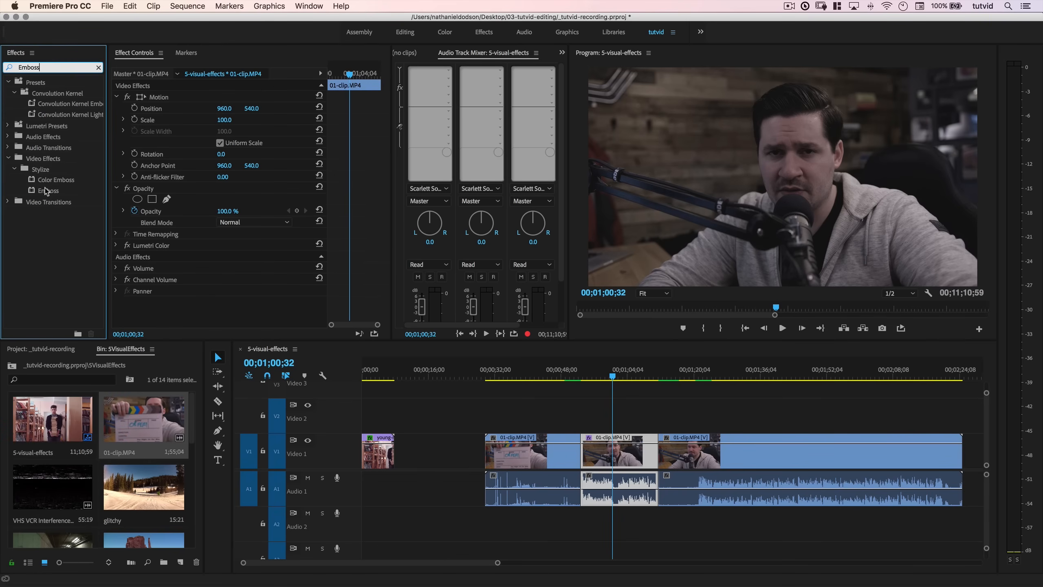
drag(46, 191, 169, 247)
Set the Emboss effect's Relief to 3, Contrast to 300 and Blend With Original to 80%.
scroll(168, 246, down, 2)
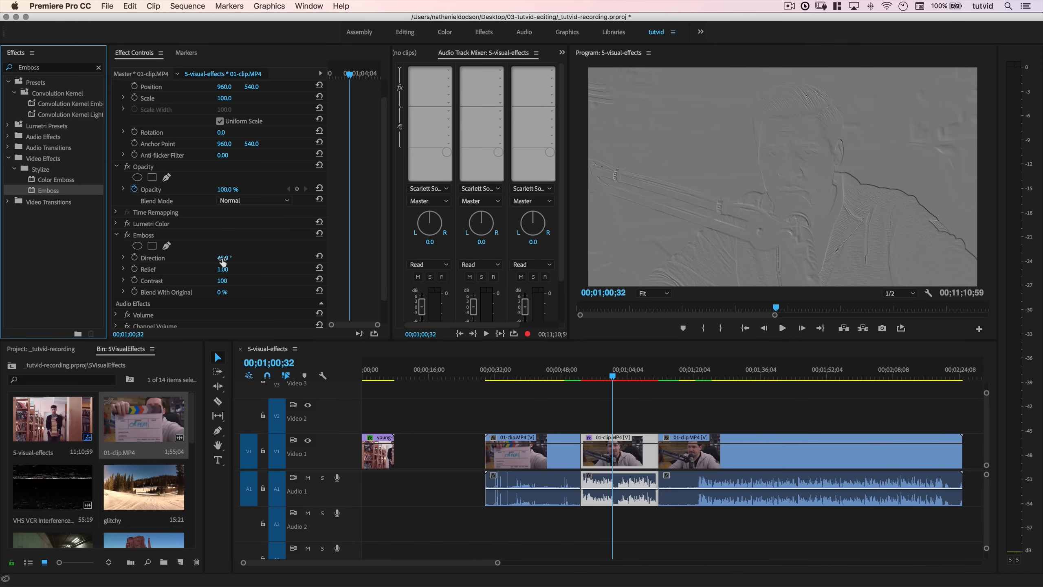
click(228, 268)
text(3)
key(Tab)
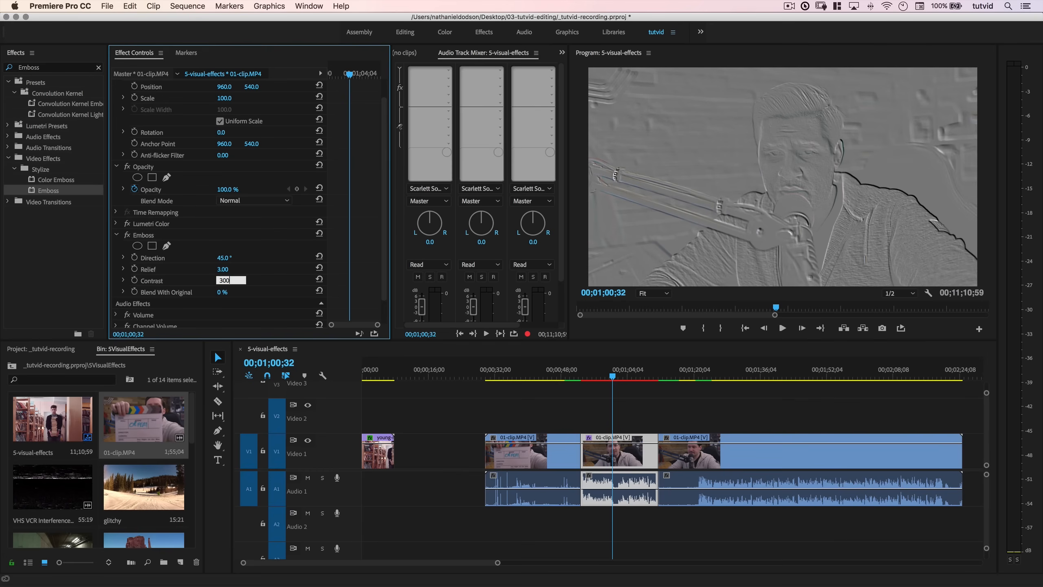
text(300)
key(Tab)
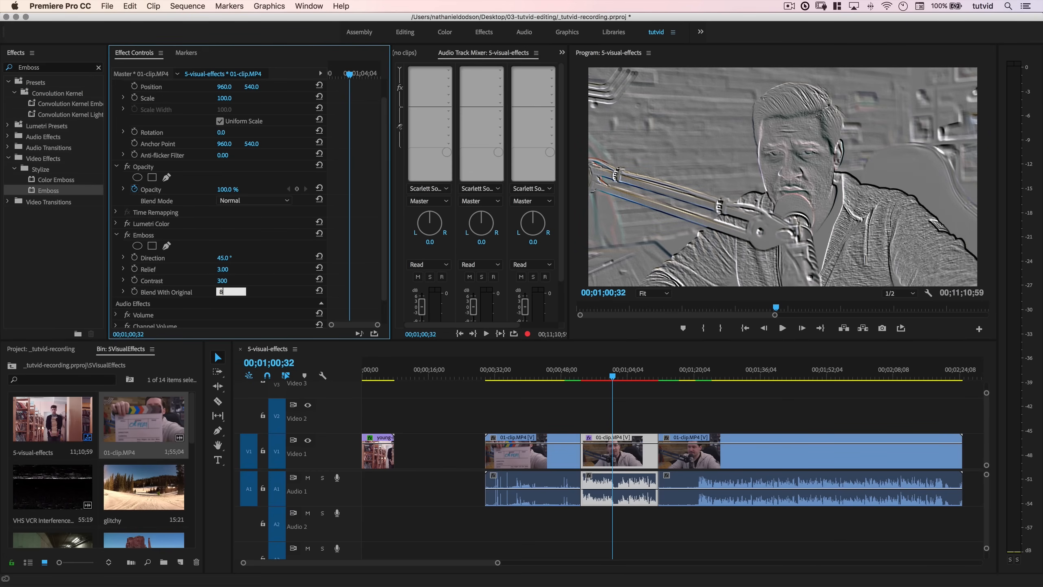
text(80)
key(Tab)
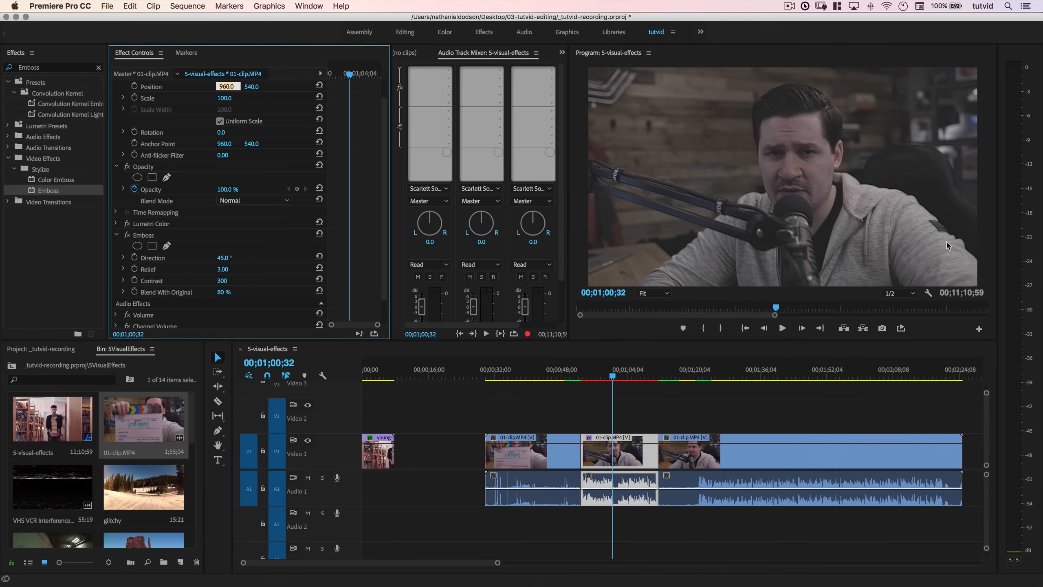
Collapse the Emboss settings and apply the Color Emboss effect to the same segment, below Emboss.
click(117, 235)
drag(37, 180, 176, 265)
scroll(247, 276, down, 3)
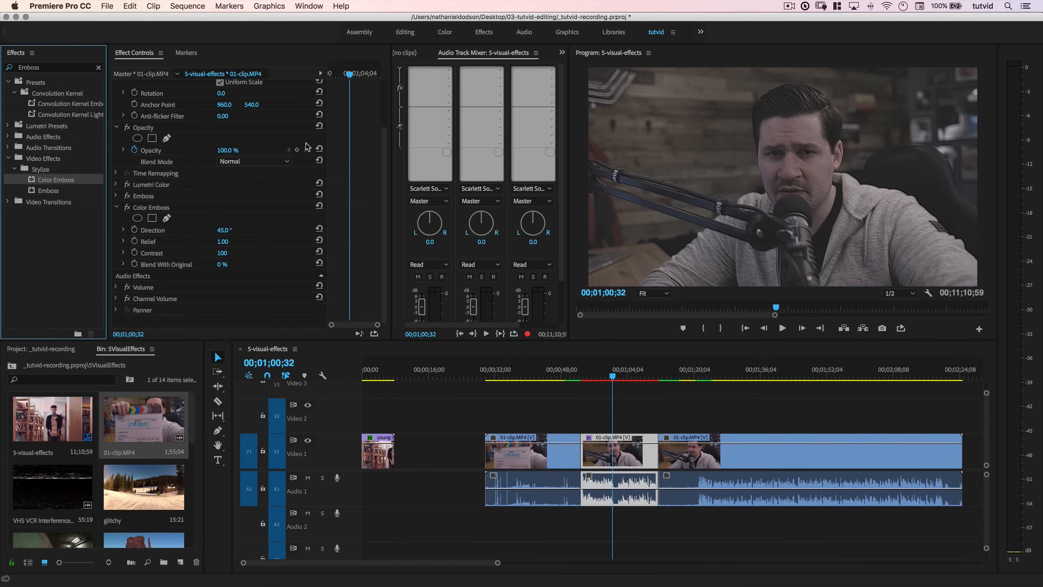
Set the Color Emboss effect's Relief to 5 and Blend With Original to 80%, and collapse its settings.
click(223, 242)
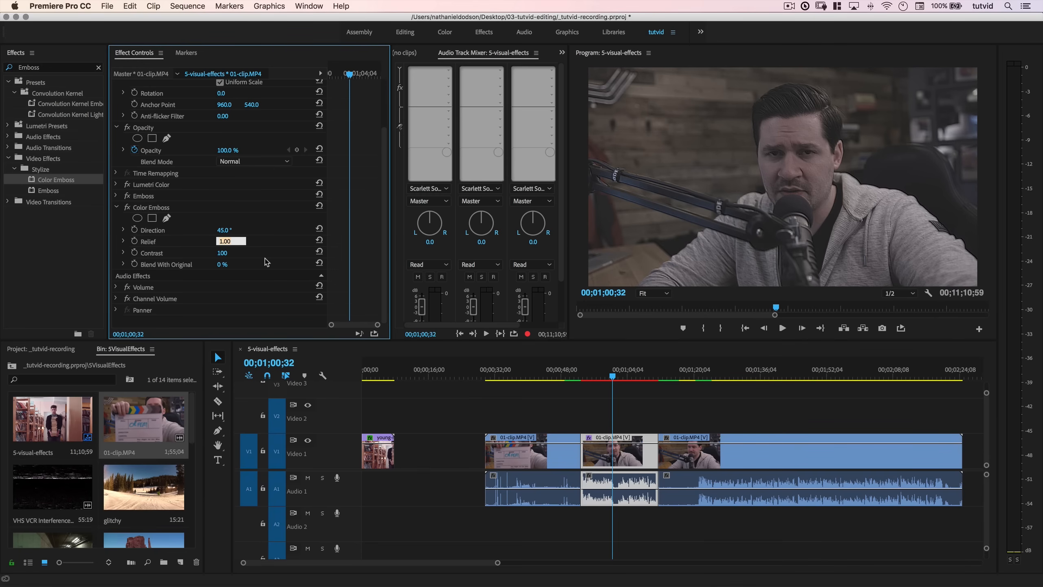
text(5)
key(Tab)
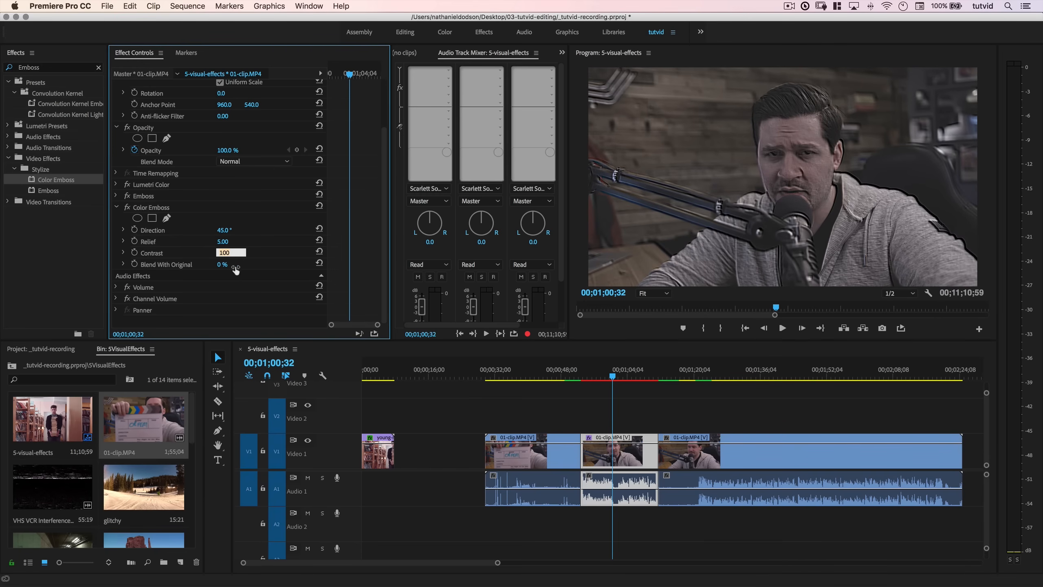
key(Tab)
key(Return)
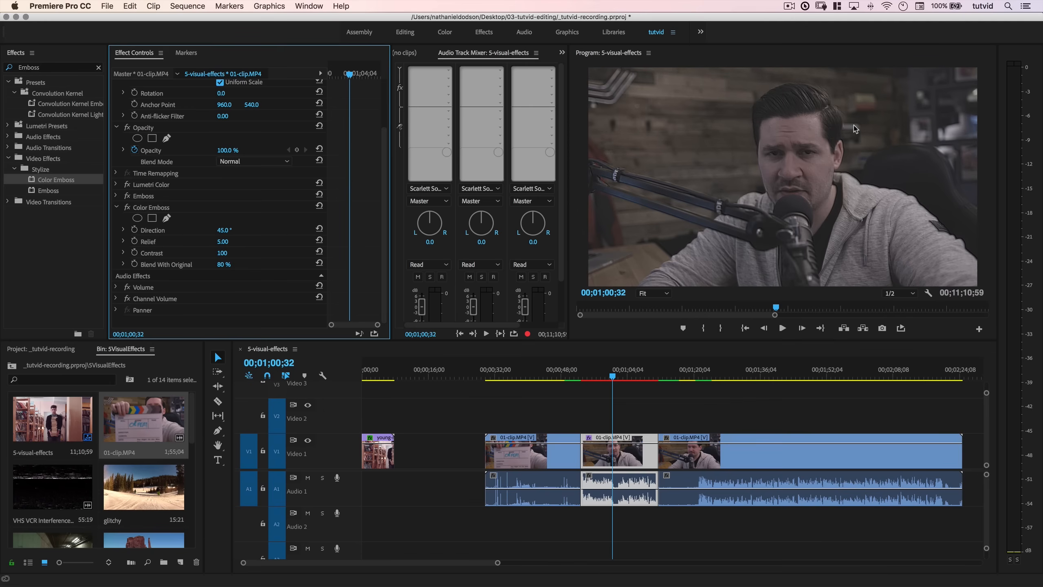
click(119, 208)
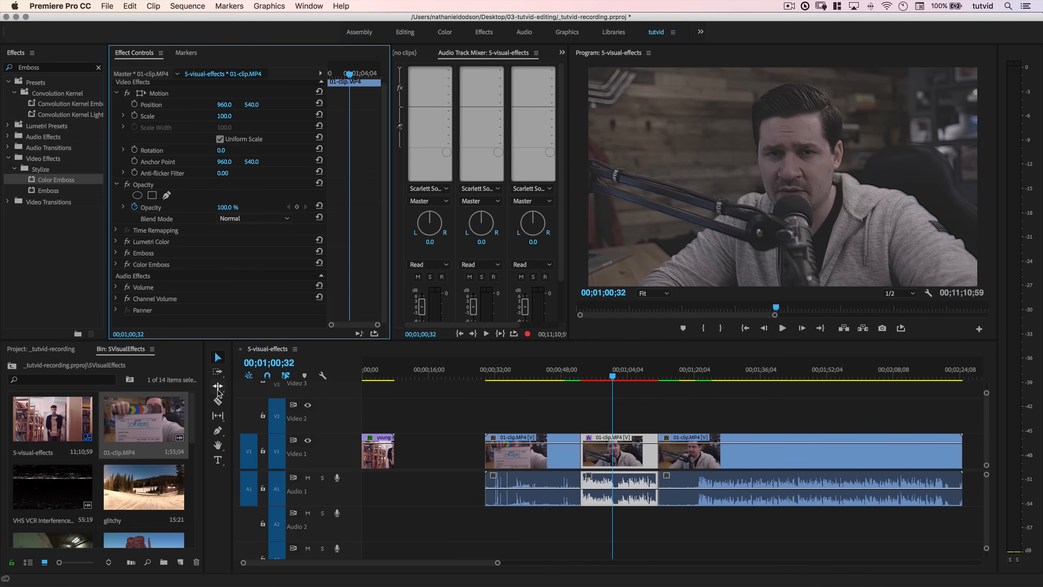
Search the effects for "Shadow" and apply the Shadow/Highlight effect to the middle segment, below Color Emboss.
click(44, 68)
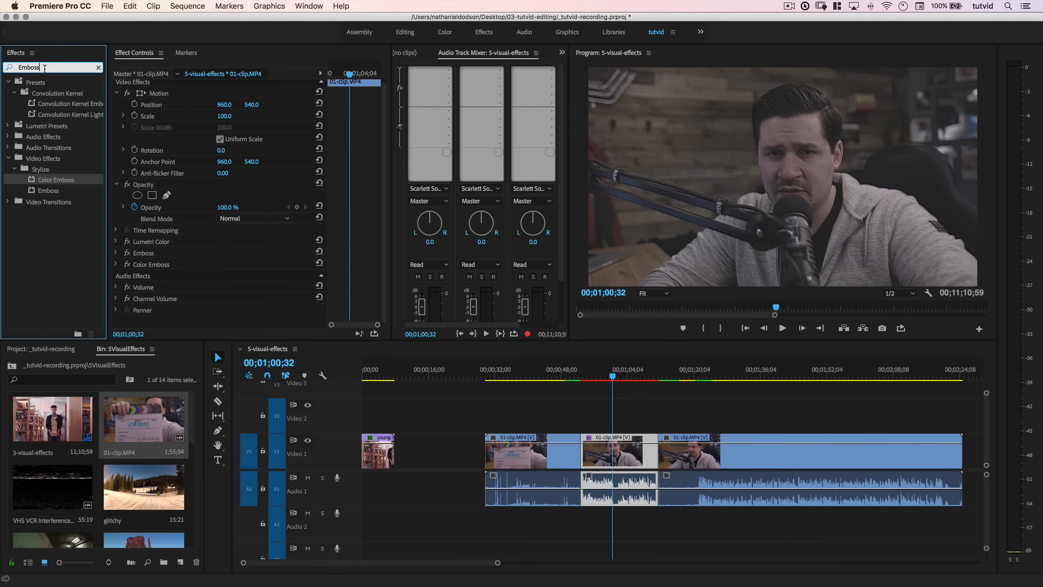
double_click(45, 68)
text(Shadow)
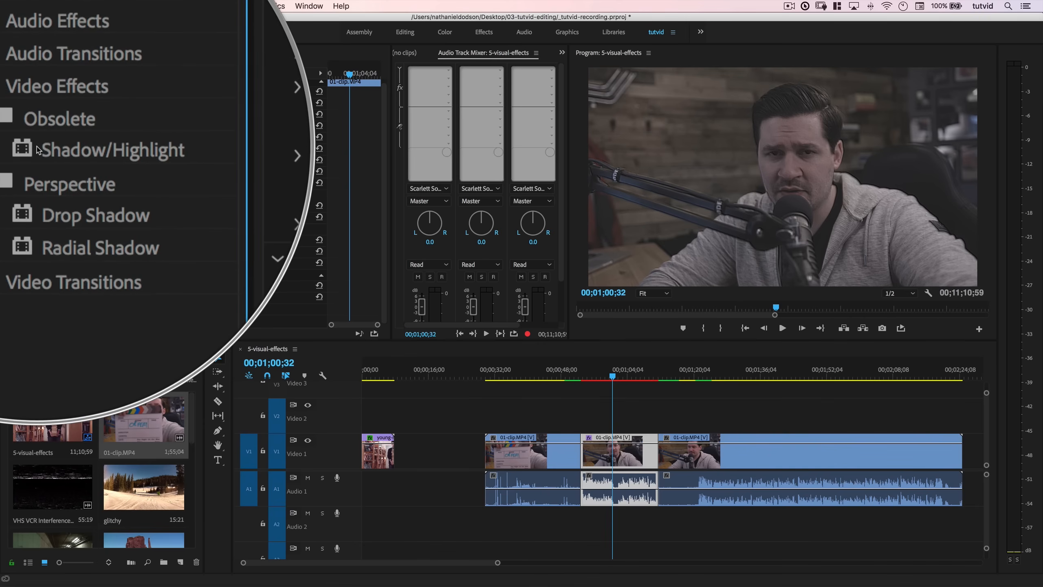
drag(47, 152, 203, 295)
Turn off Auto Amounts for Shadow/Highlight, set its Blend With Original to 35%, and collapse its settings.
scroll(208, 240, down, 5)
click(220, 196)
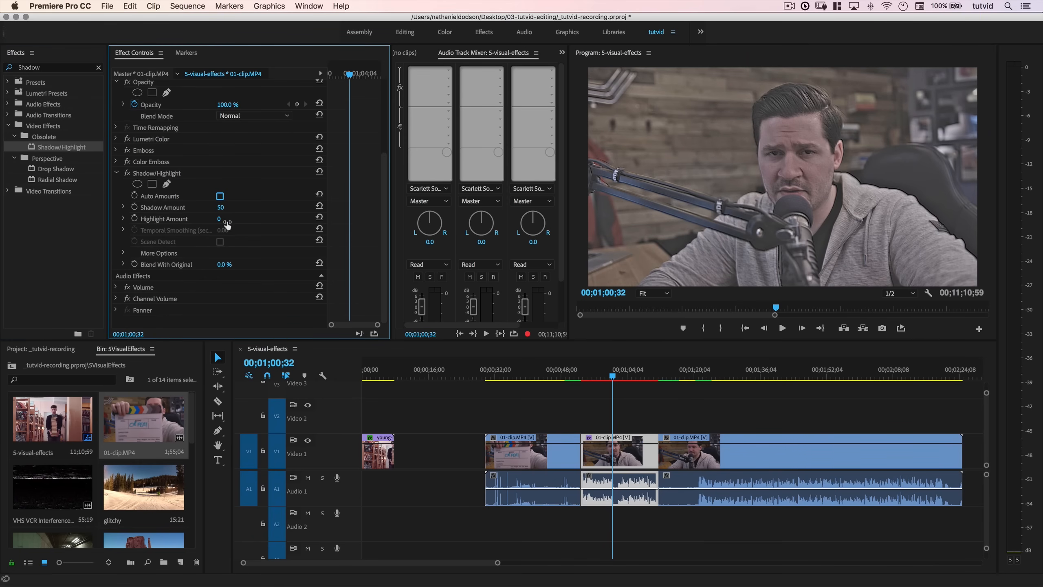
click(227, 265)
text(35)
key(Tab)
click(222, 265)
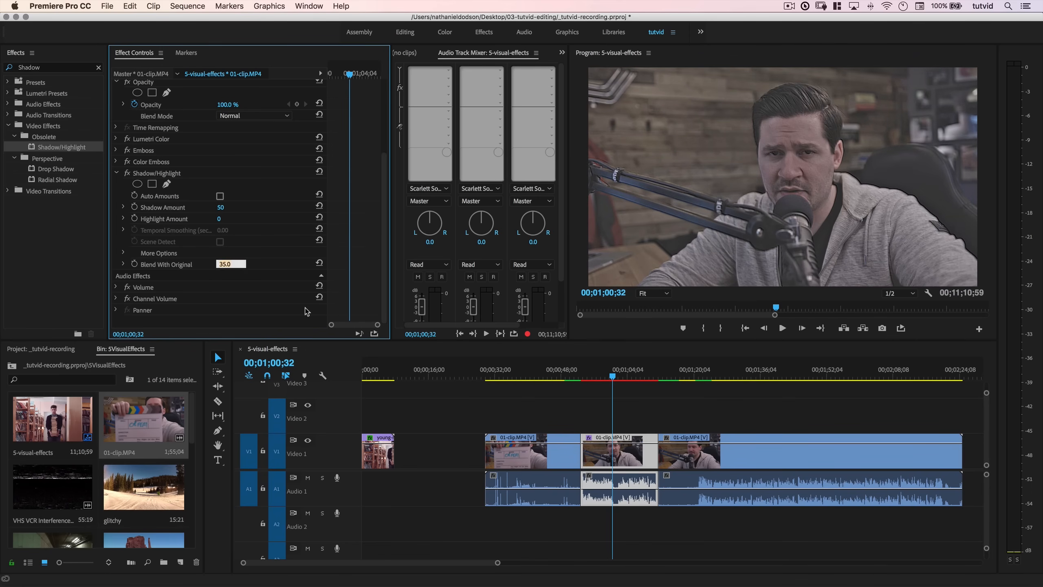
key(Tab)
click(118, 174)
Search the effects for "Noise" and apply the Noise effect to the middle segment, below Shadow/Highlight.
click(53, 69)
text(Noise)
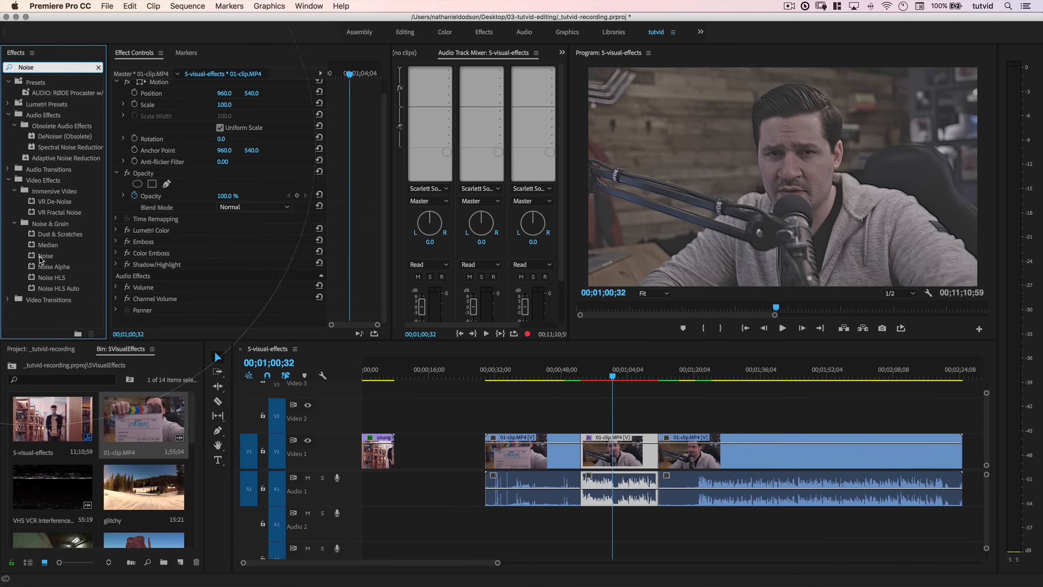
drag(41, 260, 213, 284)
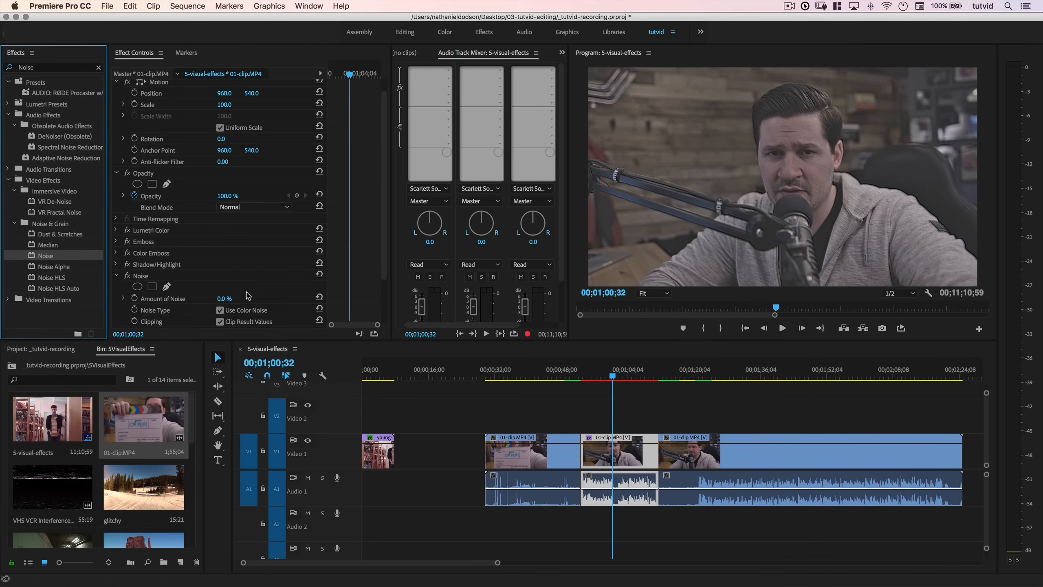
Set the Noise effect's Amount of Noise to 3% and collapse its settings.
scroll(246, 295, down, 3)
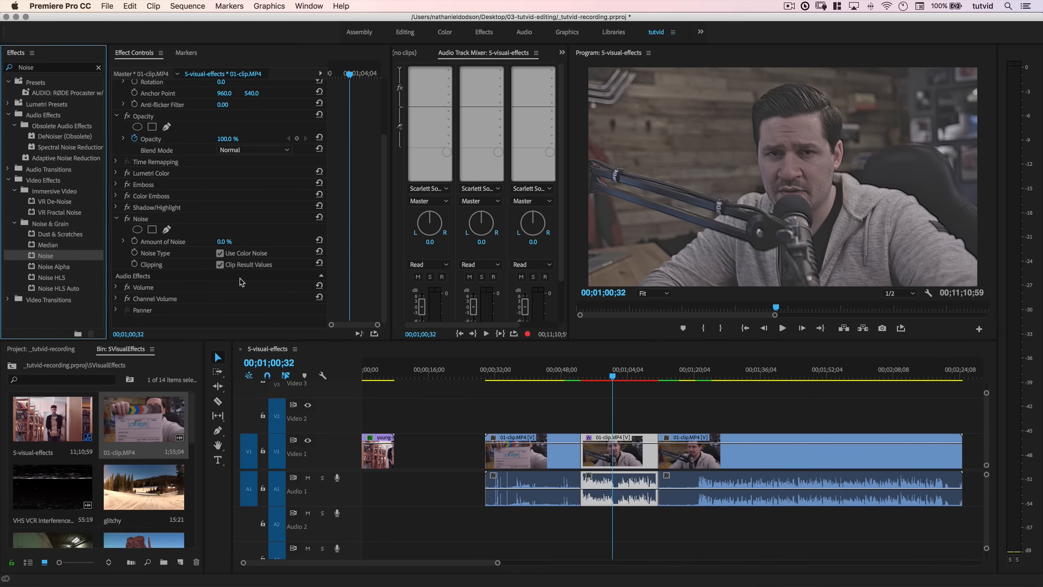
click(224, 241)
text(3)
key(Tab)
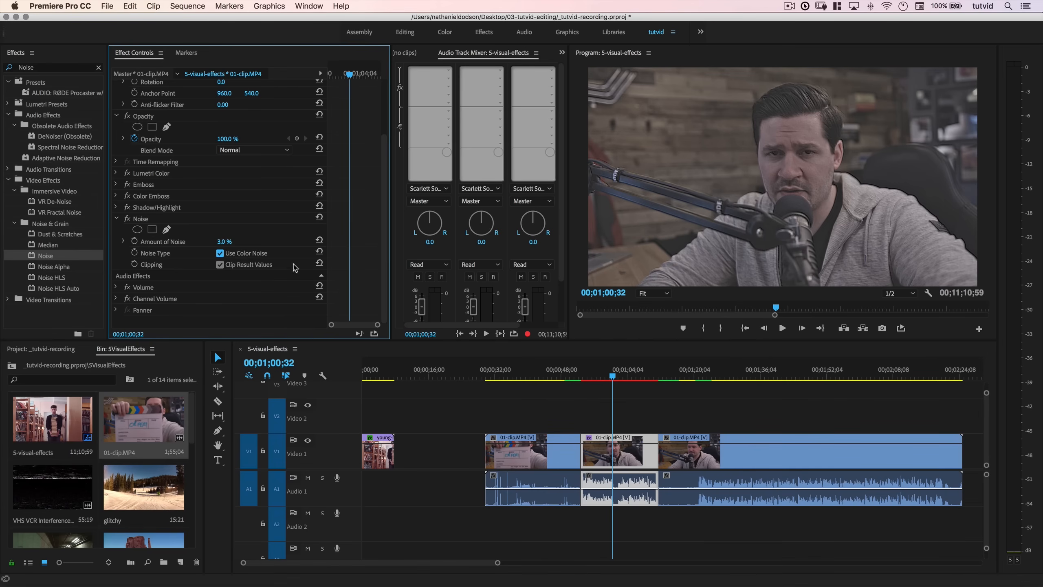
click(117, 219)
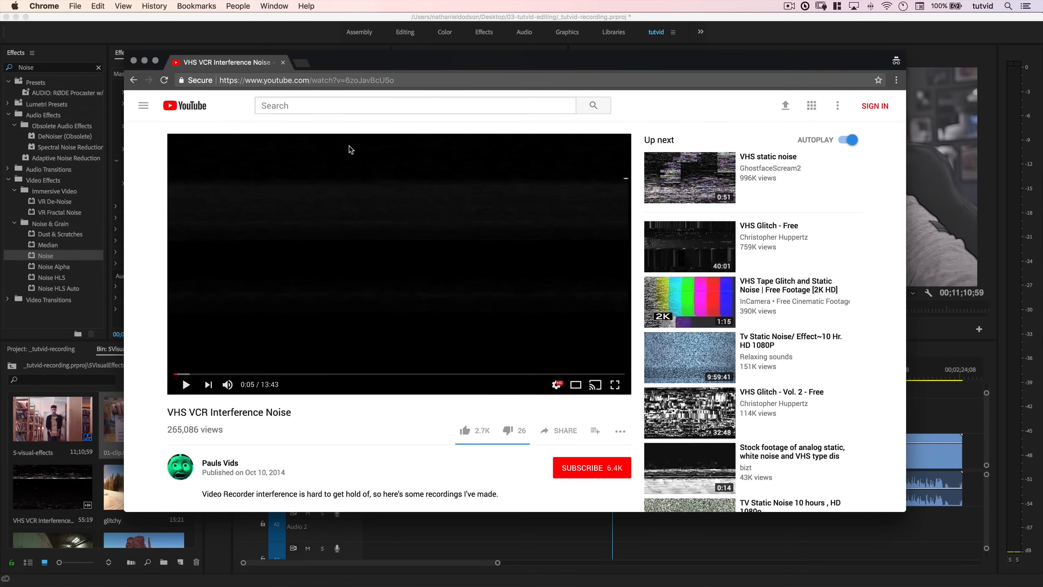
Preview the "VHS VCR Interference Noise" video on YouTube, look over its page, and return to Premiere Pro.
click(402, 264)
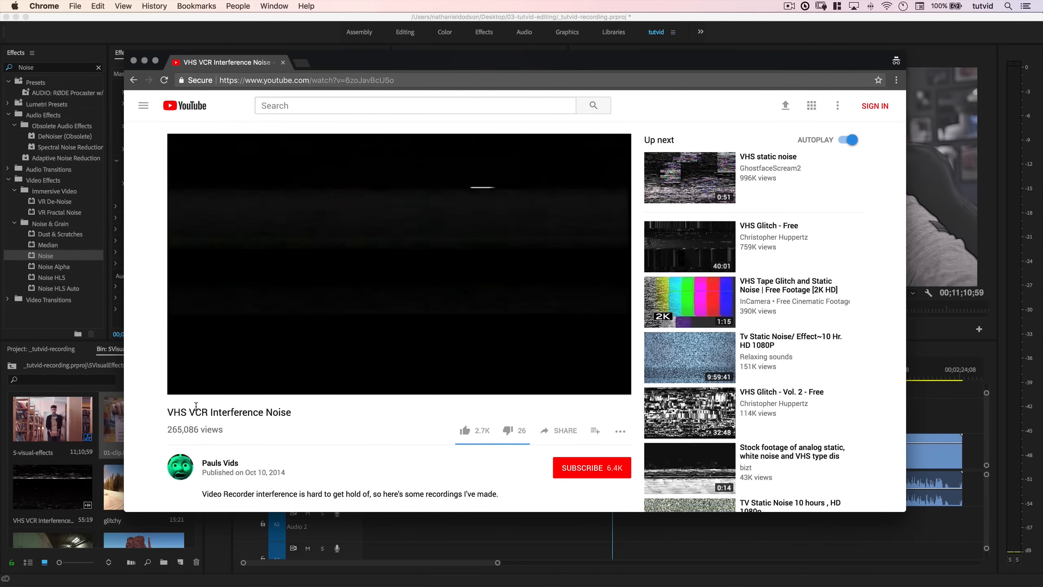
click(396, 281)
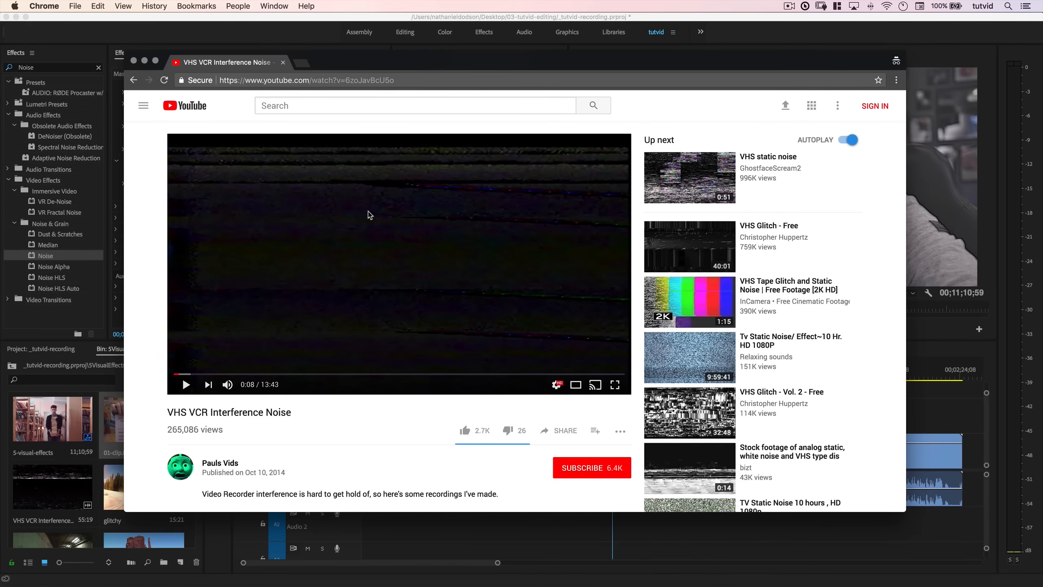
scroll(379, 317, down, 4)
scroll(380, 317, up, 4)
click(278, 35)
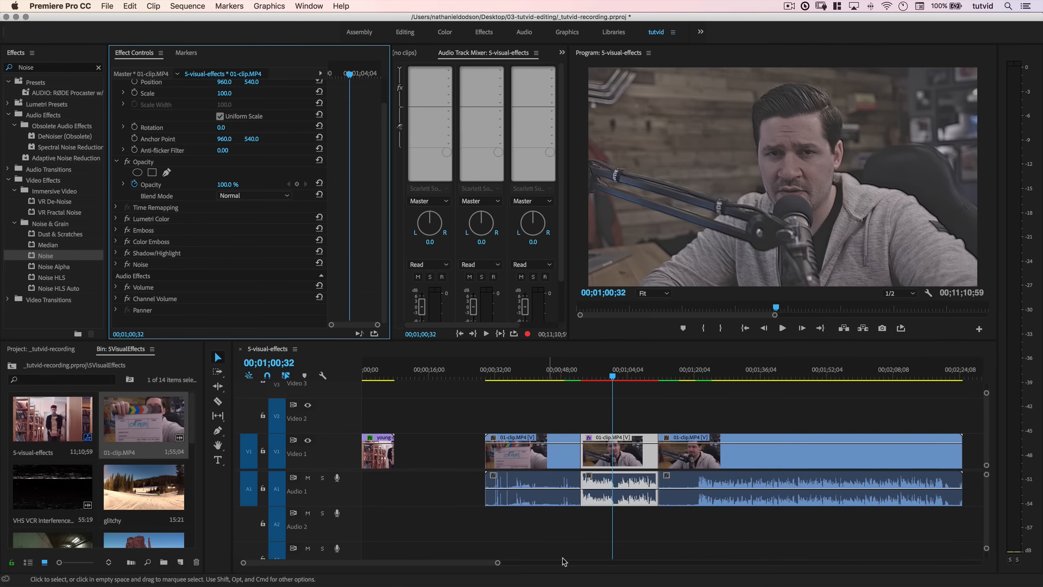
Place the VHS VCR Interference Noise clip on Video 2 above the middle segment and trim its end to match that segment.
drag(25, 495, 620, 413)
mouse_move(604, 372)
mouse_down()
mouse_move(590, 374)
mouse_move(625, 374)
mouse_up()
drag(810, 416, 658, 423)
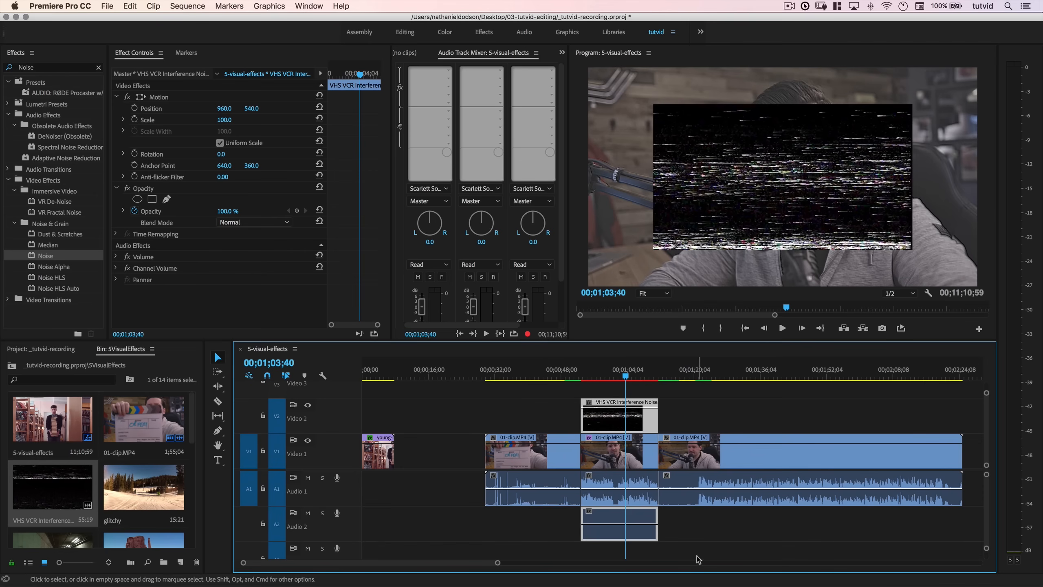
Delete only the audio part of the VHS VCR Interference Noise clip from Audio 2.
click(683, 529)
alt+click(640, 531)
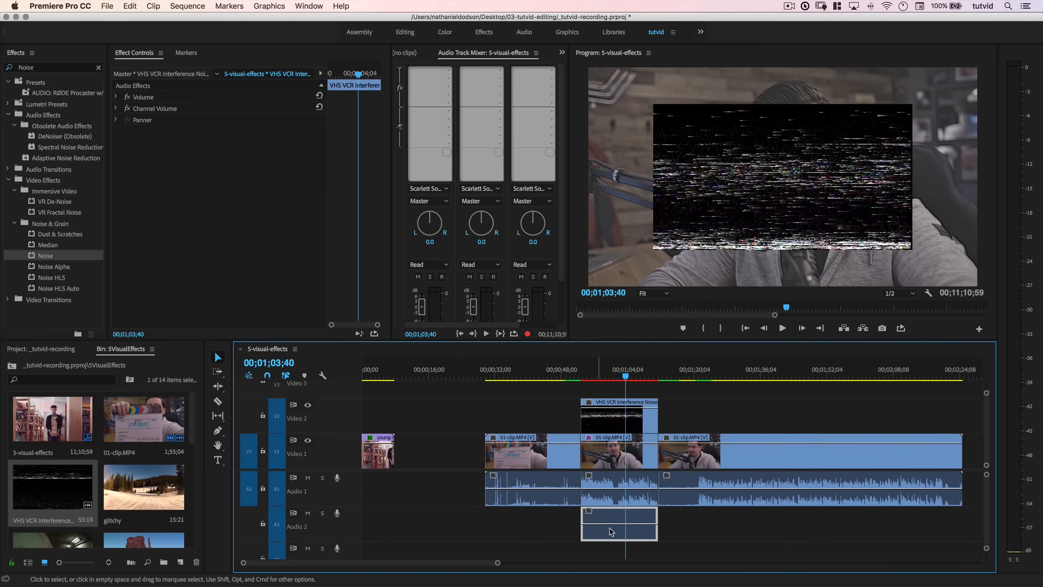
key(Delete)
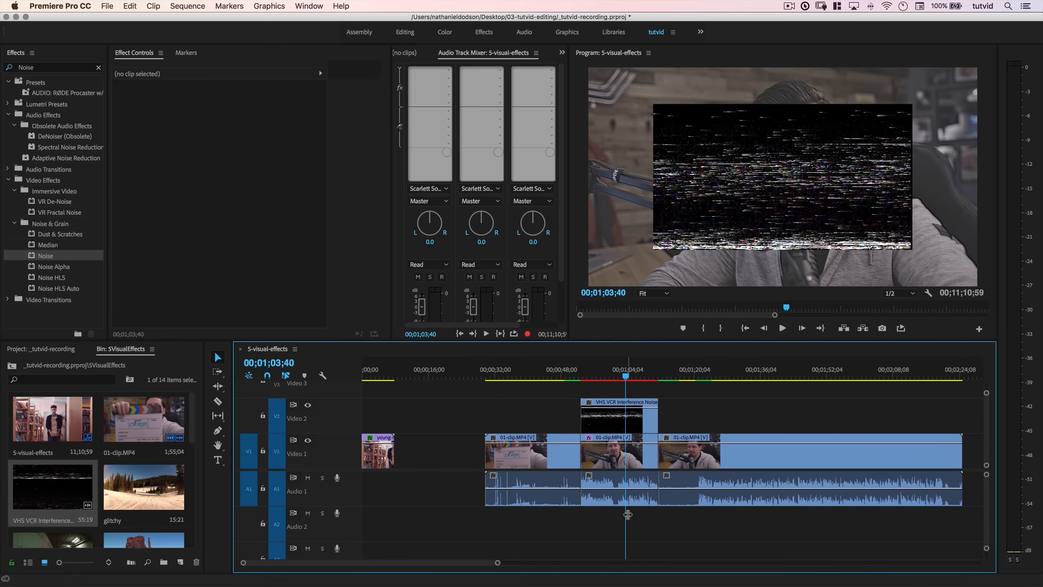
Scale the VHS interference clip to the frame size and set its Blend Mode to Screen.
click(617, 425)
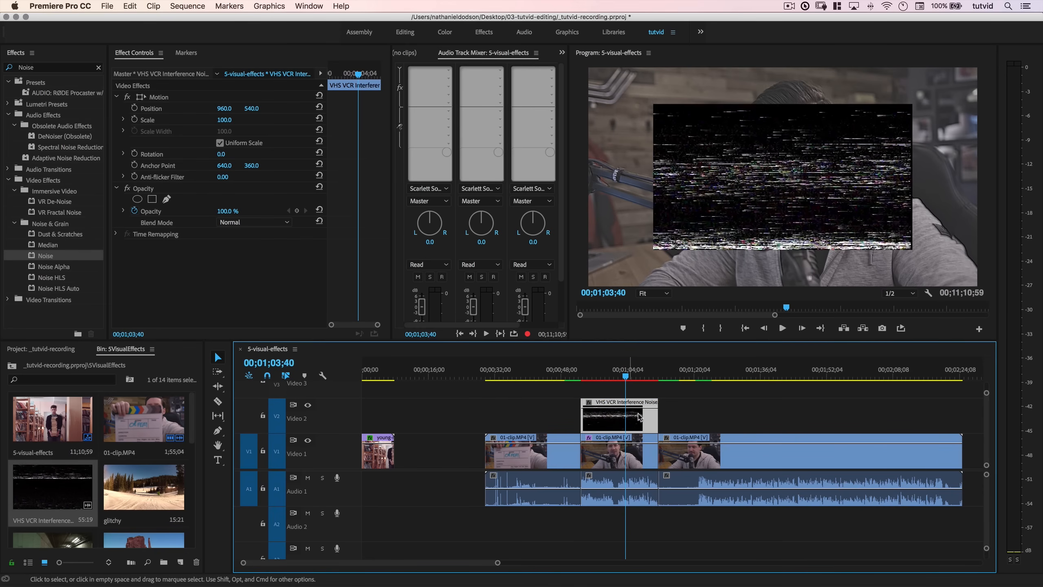
right_click(619, 425)
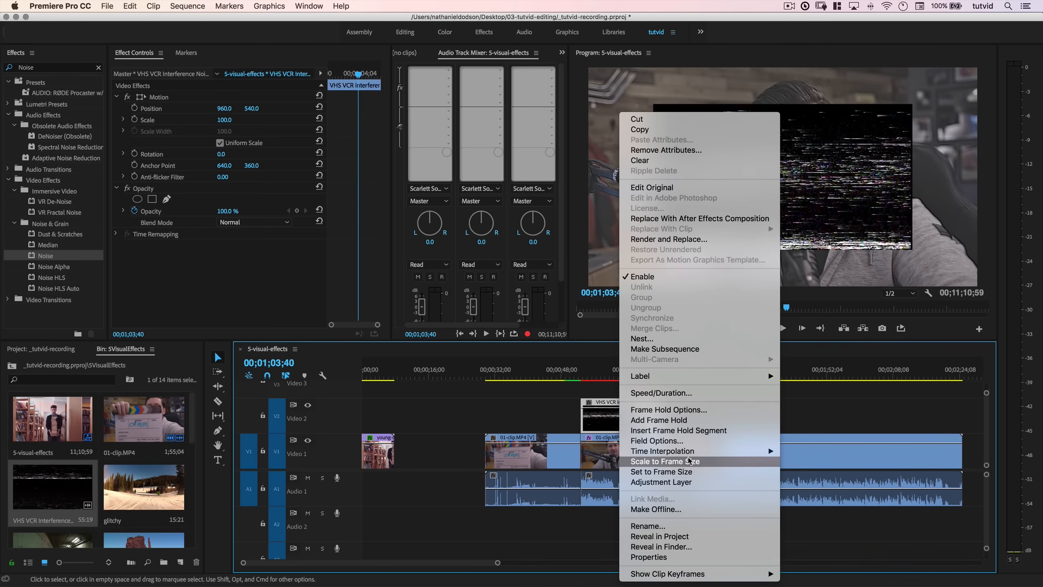
click(675, 461)
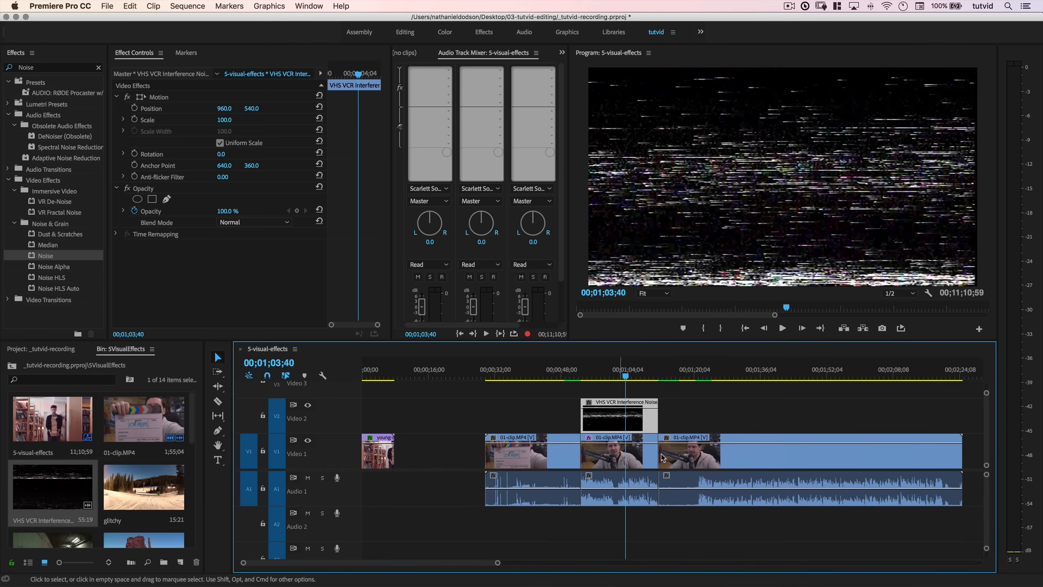
click(229, 223)
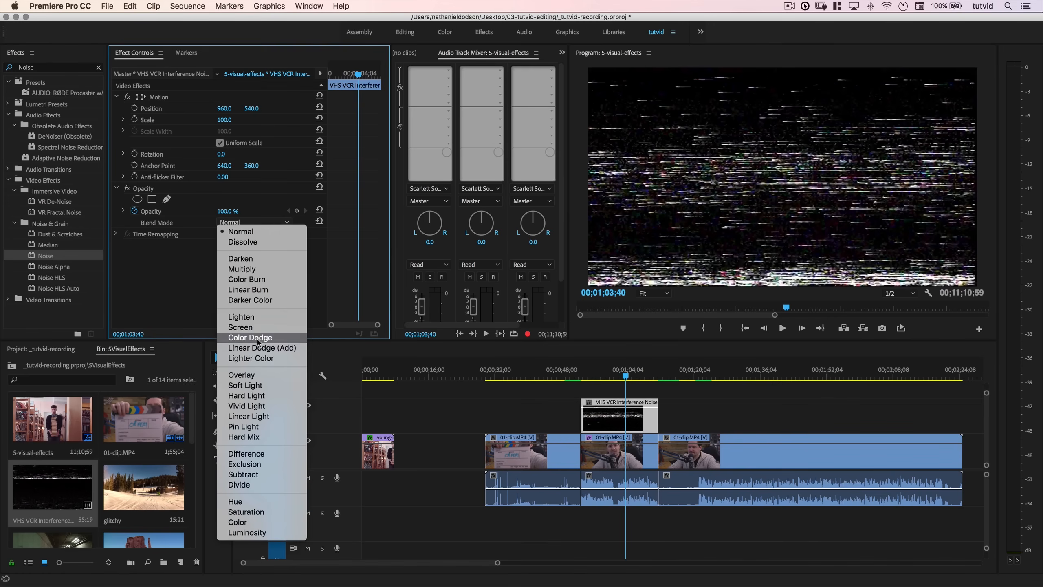
click(240, 327)
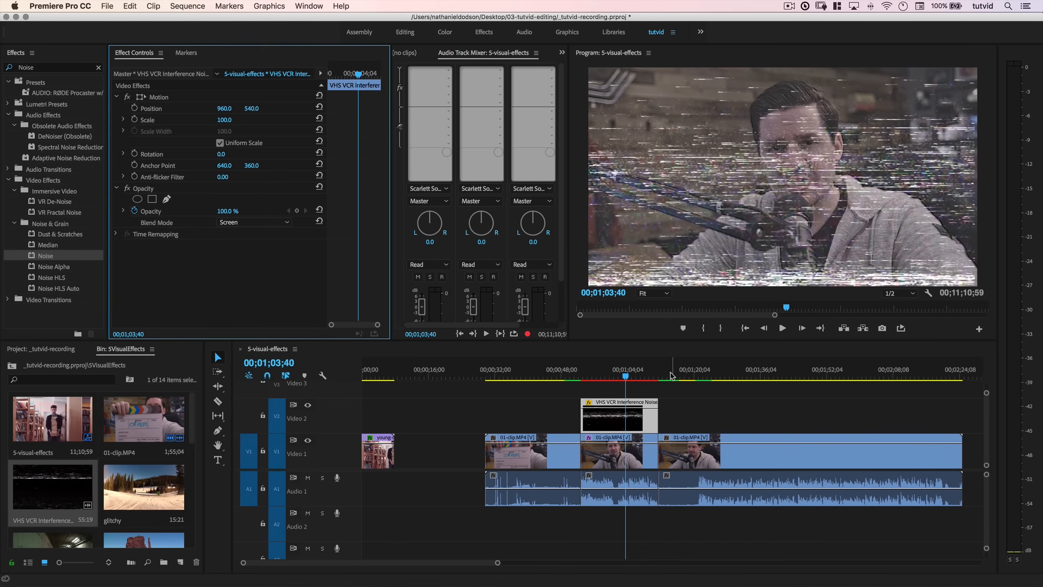
Play the sequence from the start of the middle segment to review the VHS interference overlay.
click(582, 375)
key(space)
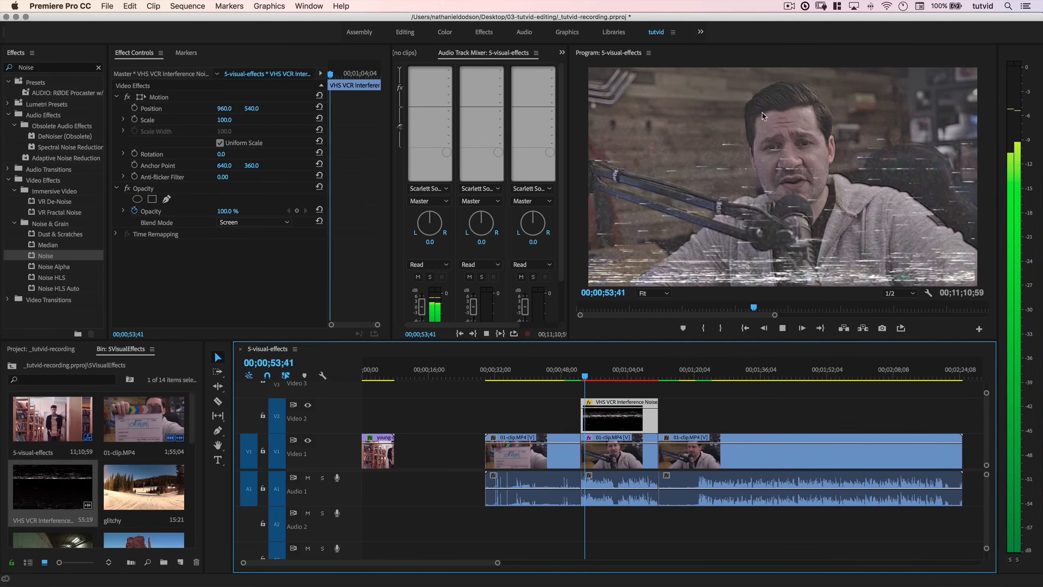
key(space)
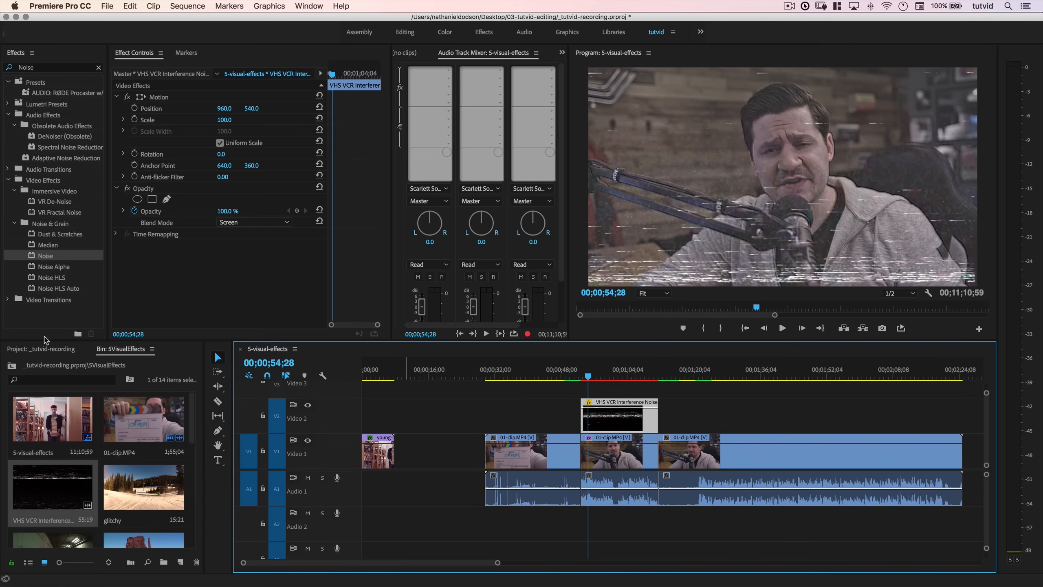
Search the effects for "AUGrap" and apply the AUGraphicEQ effect to the middle segment's audio.
click(95, 67)
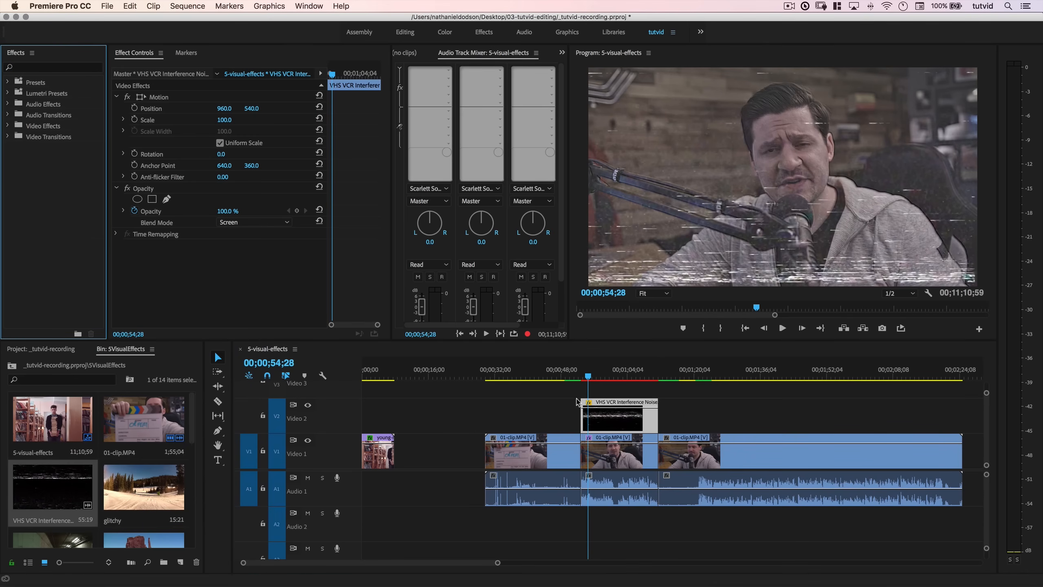
click(51, 67)
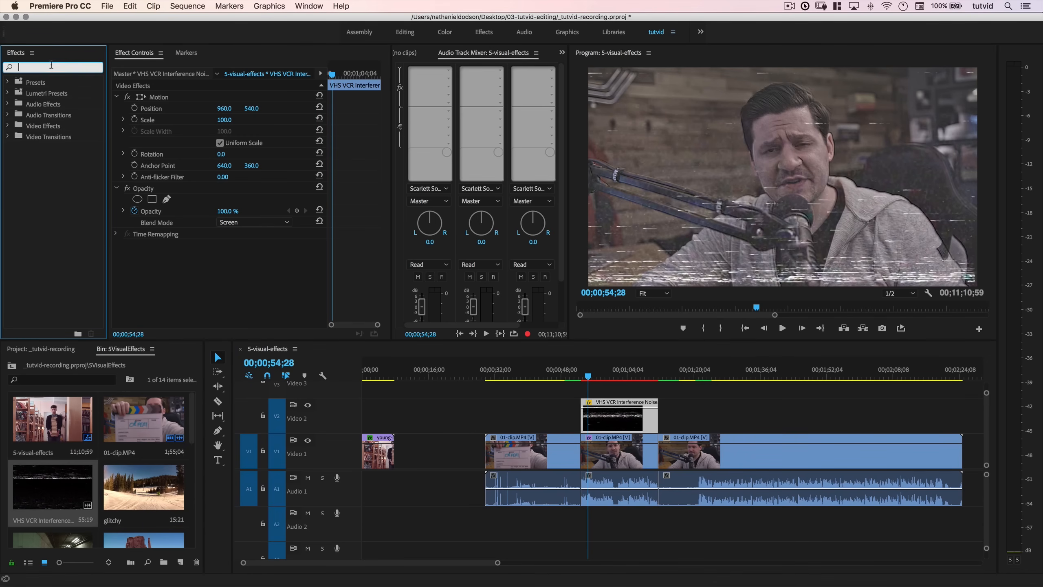
text(AUGrap)
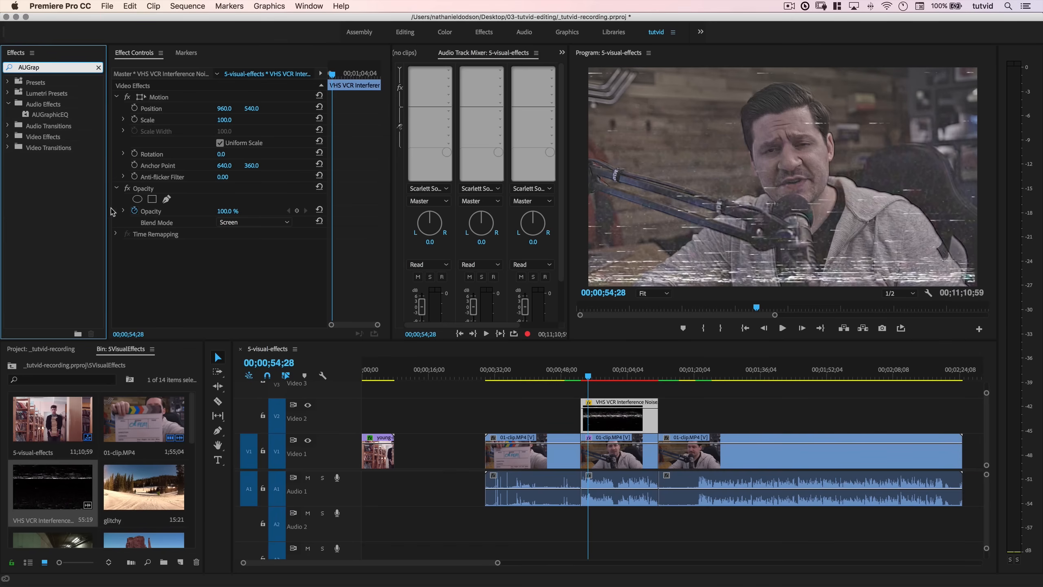
click(34, 115)
drag(53, 120, 620, 487)
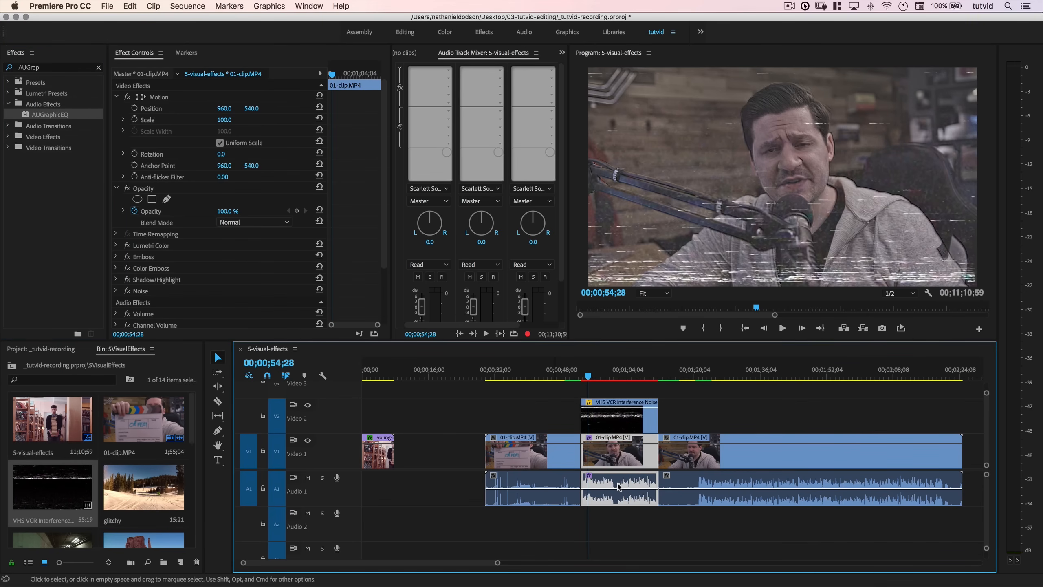
Open the AUGraphicEQ custom setup, switch the equalizer to 10 Bands, and move its window clear of the video preview.
scroll(235, 278, down, 5)
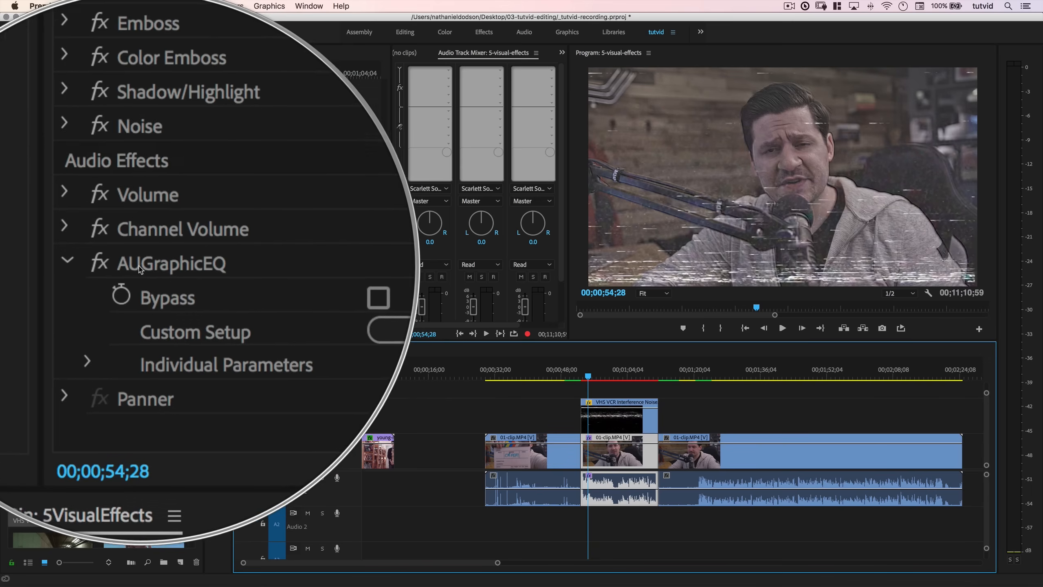
click(254, 287)
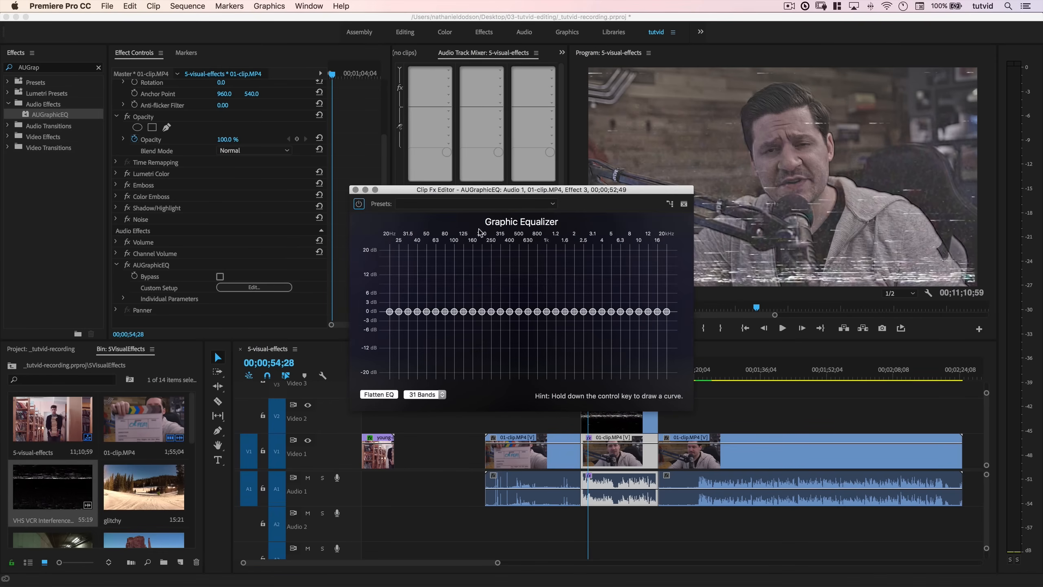
click(429, 399)
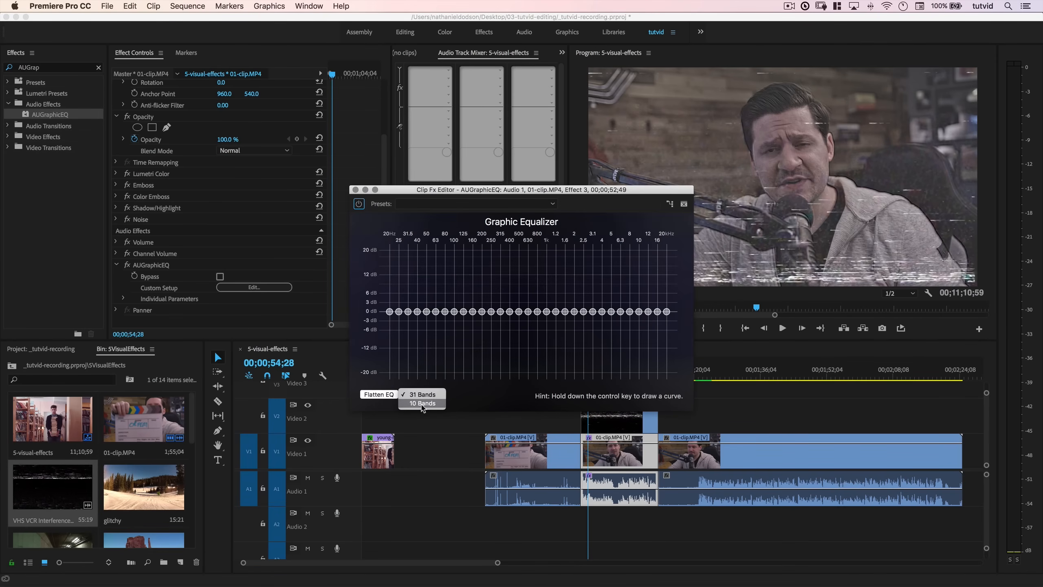
click(423, 398)
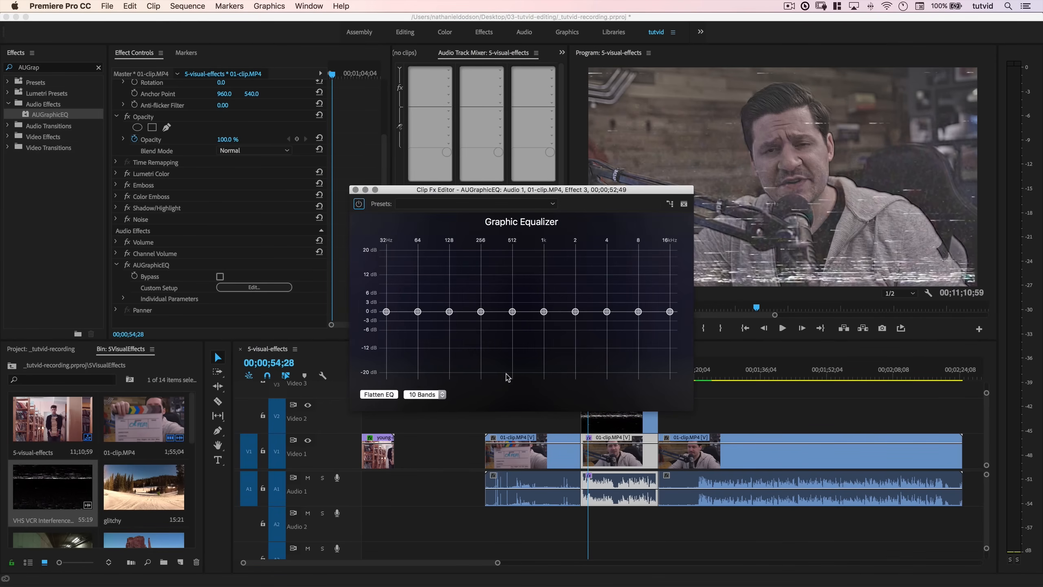
drag(595, 190, 373, 185)
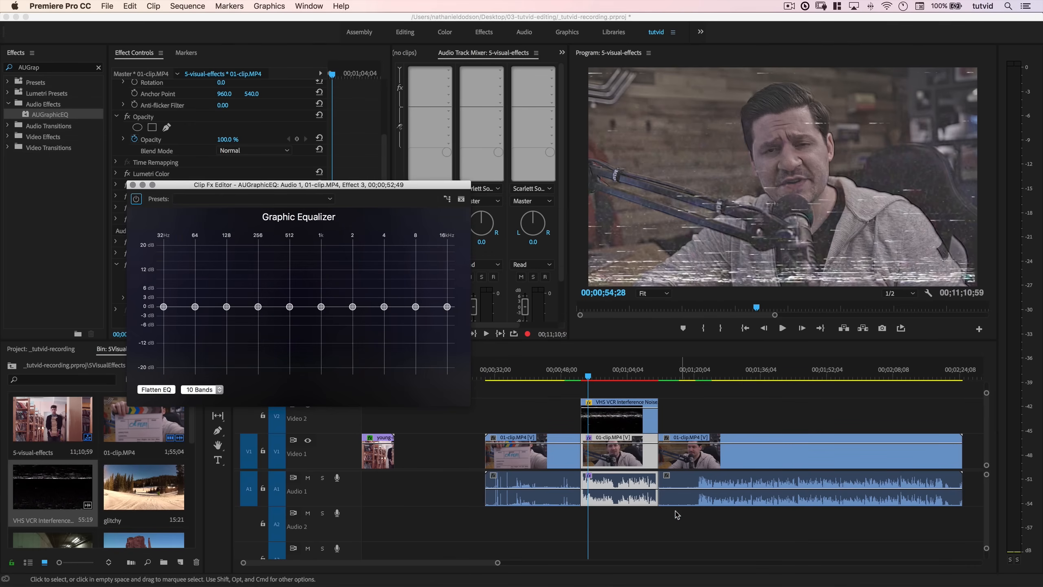
Set the preview's playback resolution to 1/4 and move the playhead further into the middle segment.
drag(588, 378, 585, 379)
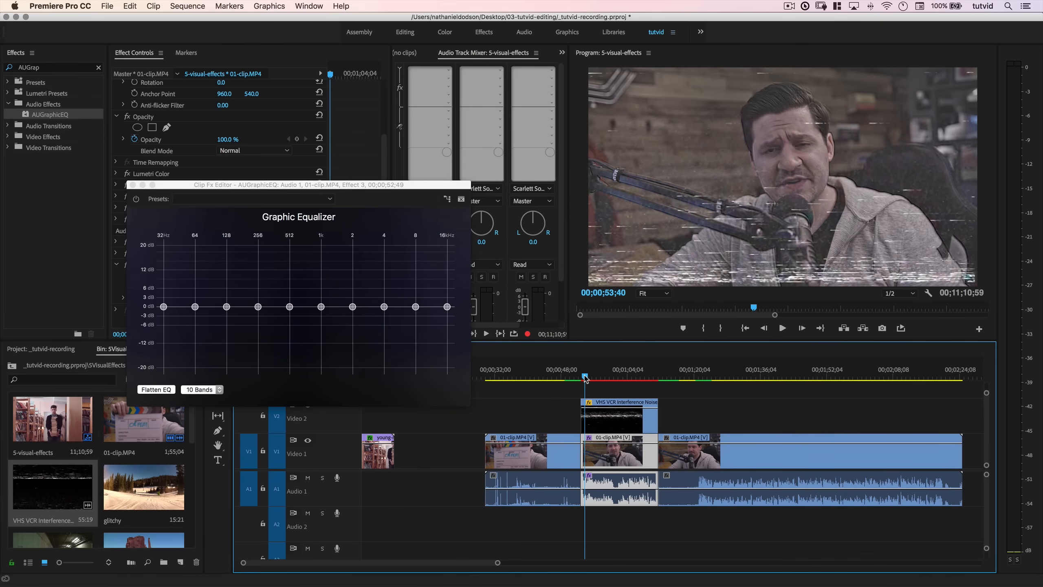
click(903, 293)
click(900, 322)
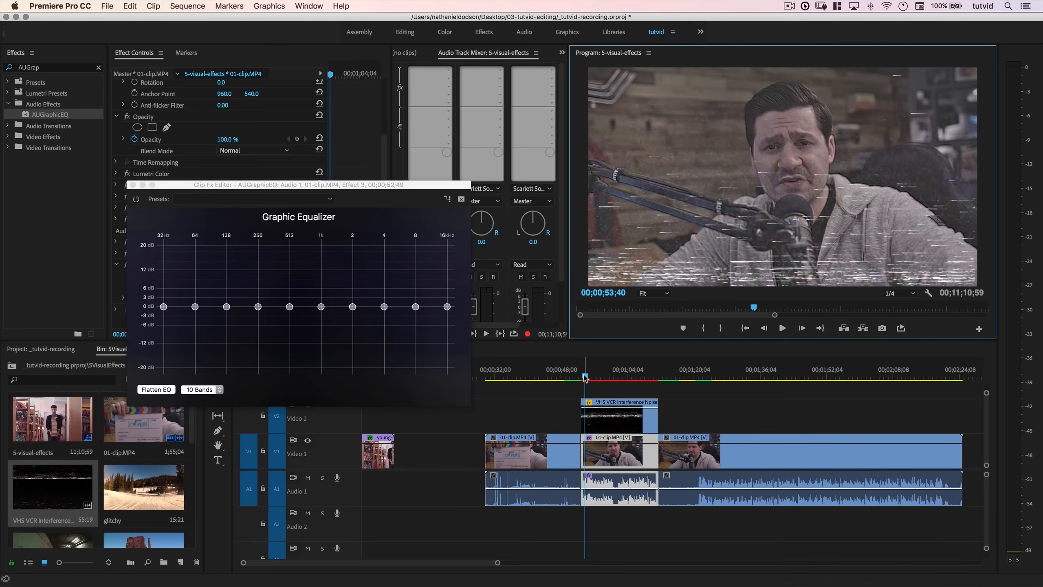
drag(585, 378, 597, 377)
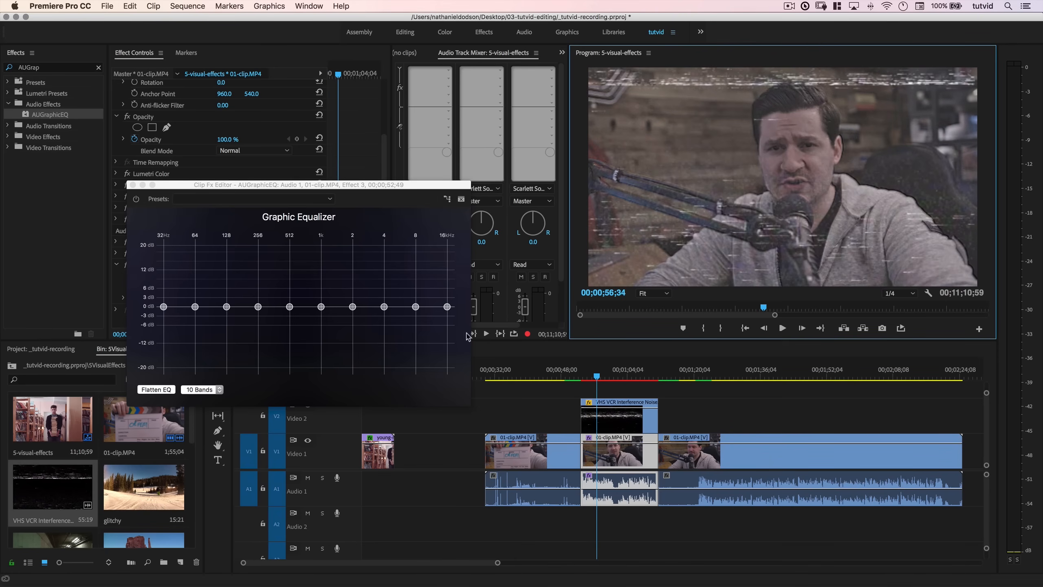
Cut the 64, 128 Hz, 2, 8 and 16 kHz equalizer bands by about 6 to 11 dB and boost the 256 Hz to 1 kHz and 4 kHz bands.
drag(195, 307, 195, 337)
drag(226, 307, 259, 270)
drag(289, 307, 258, 279)
drag(321, 308, 354, 329)
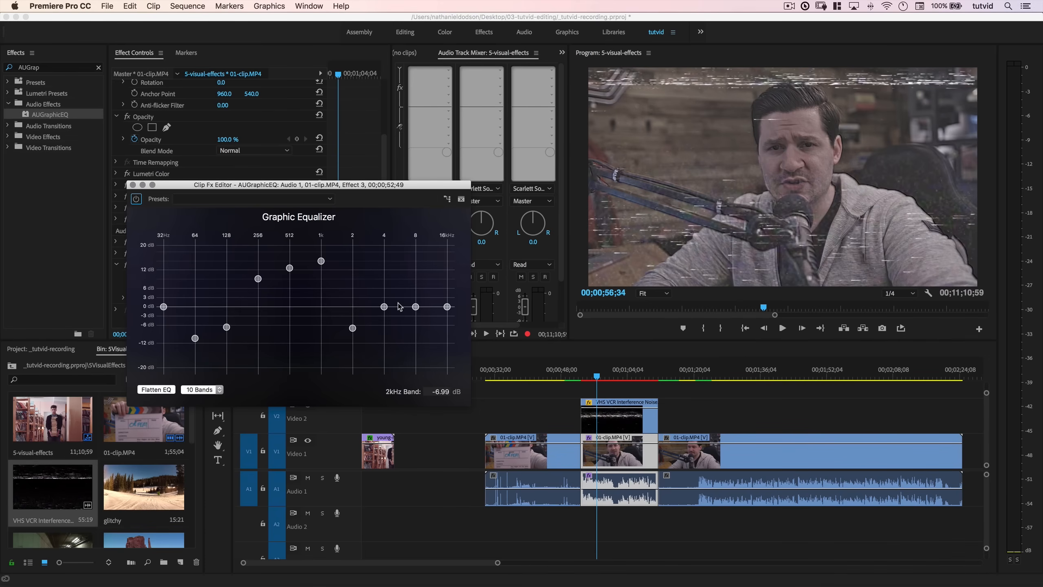
drag(384, 306, 448, 341)
Play the middle segment from near its start to hear the equalized audio, and close the equalizer window.
click(585, 375)
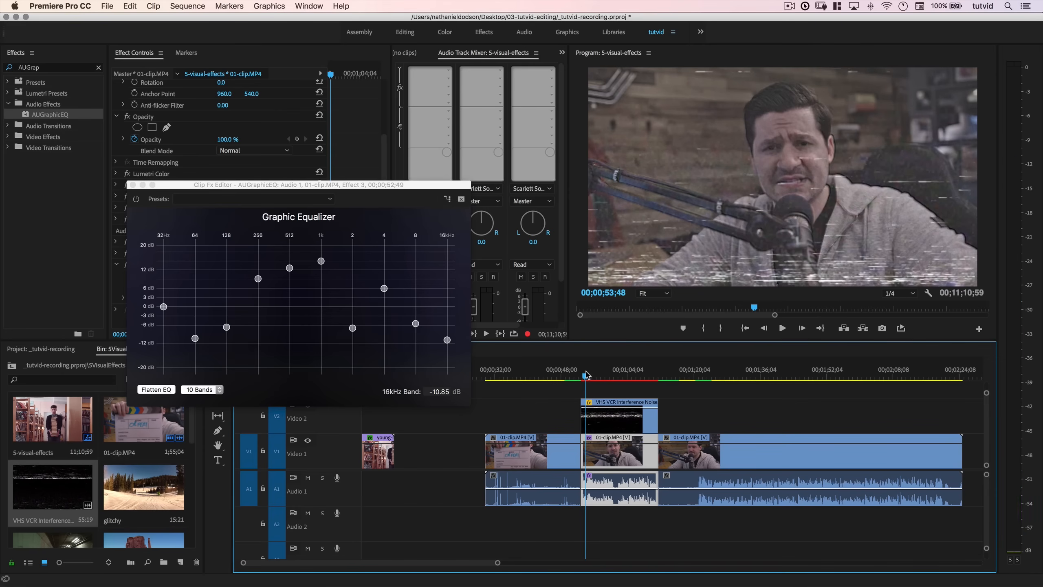
key(space)
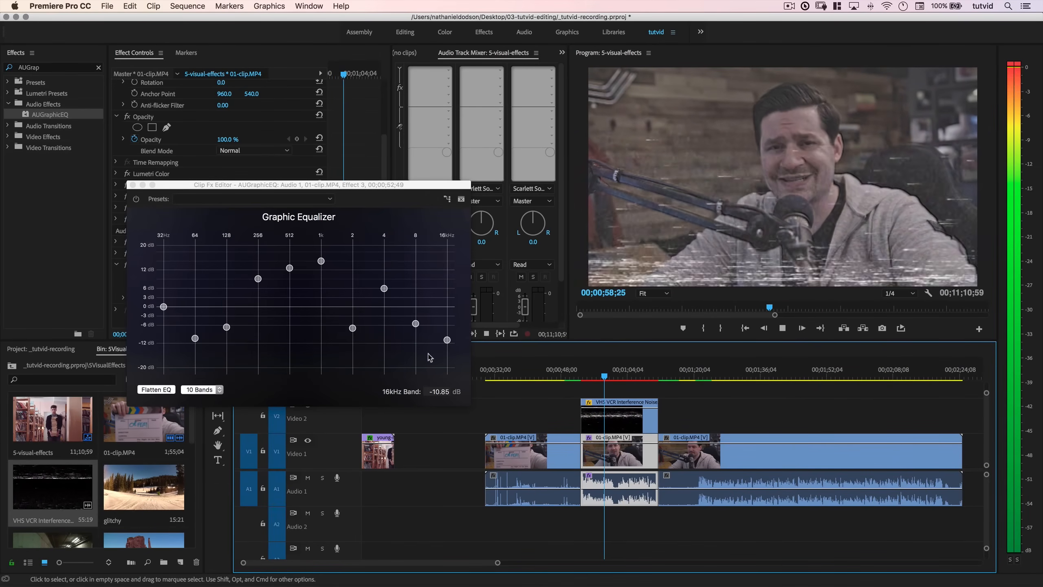
key(space)
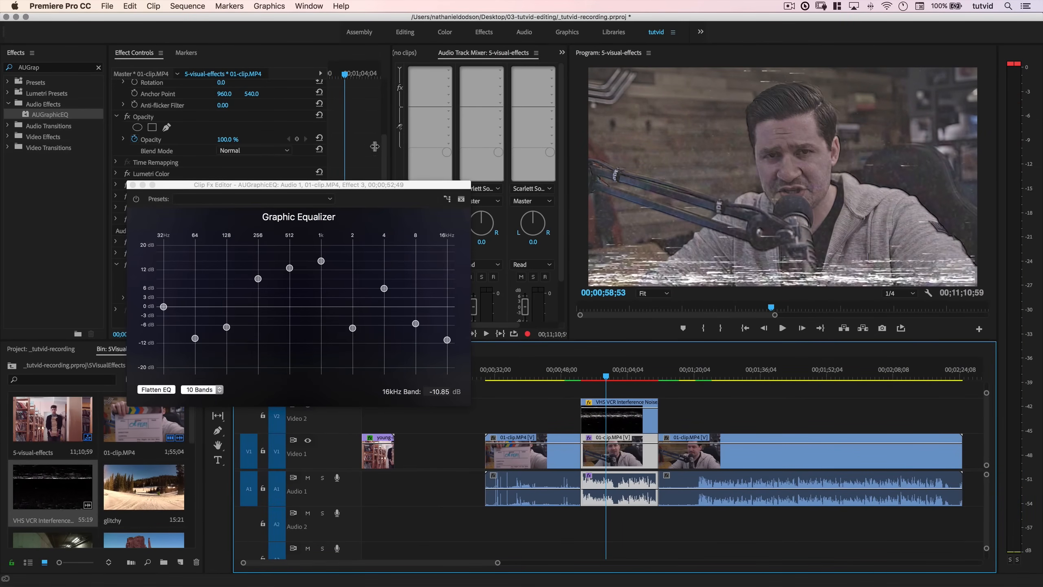
drag(184, 181, 232, 185)
click(181, 190)
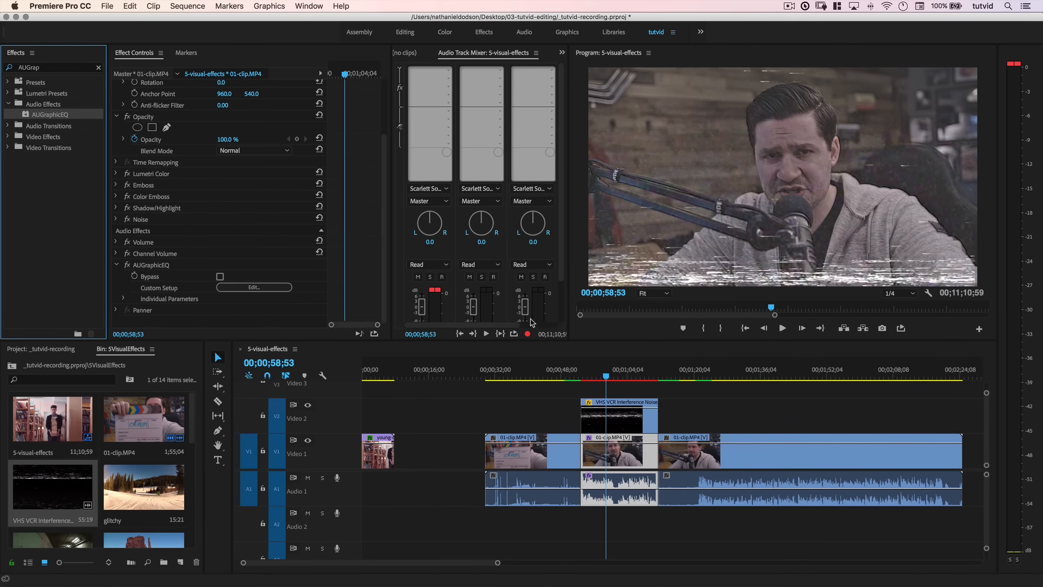
Play the sequence from just before the middle segment to review the complete picture and sound effect.
click(592, 375)
click(578, 375)
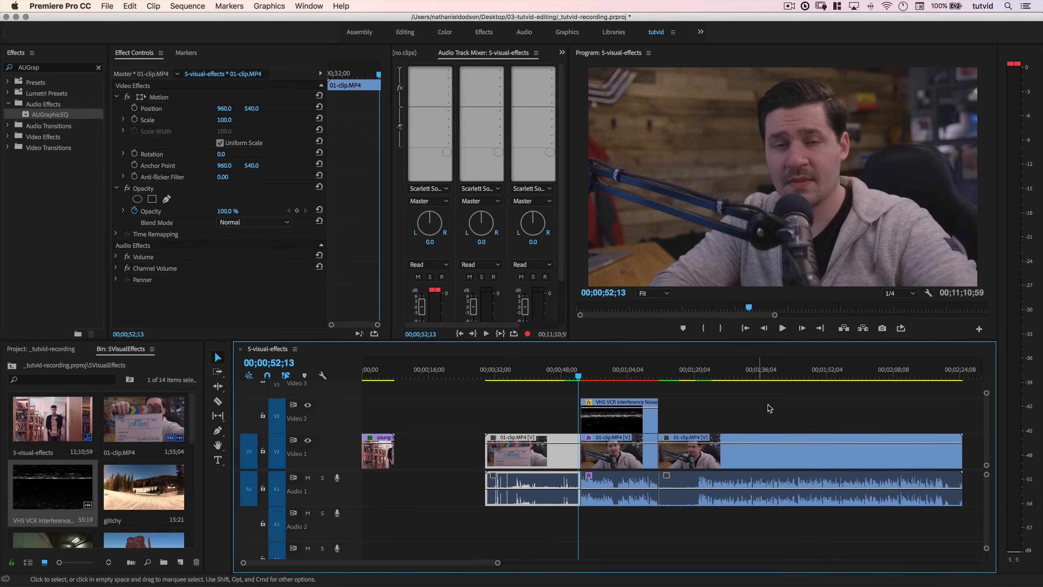
key(space)
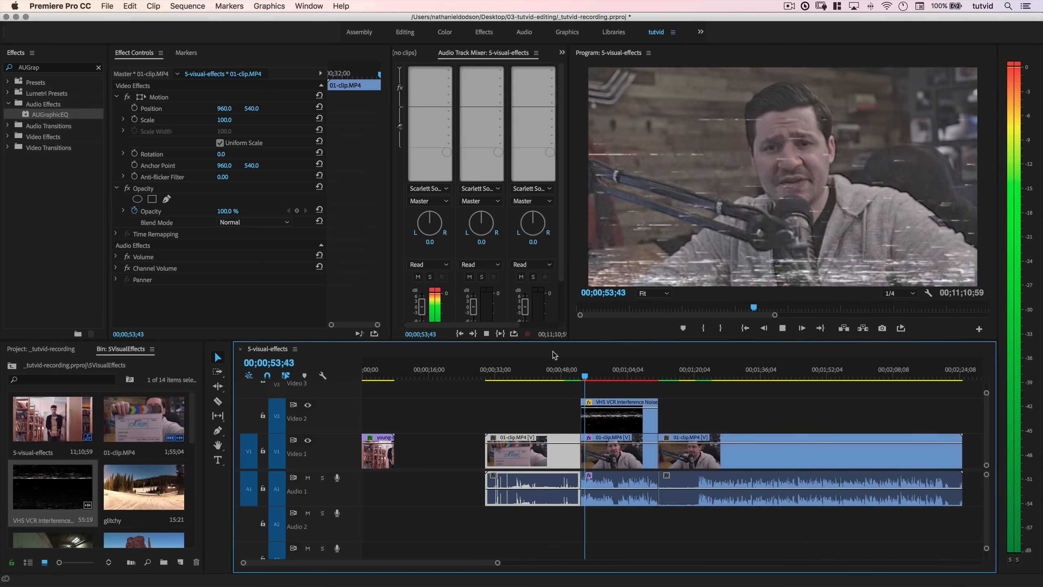
click(625, 416)
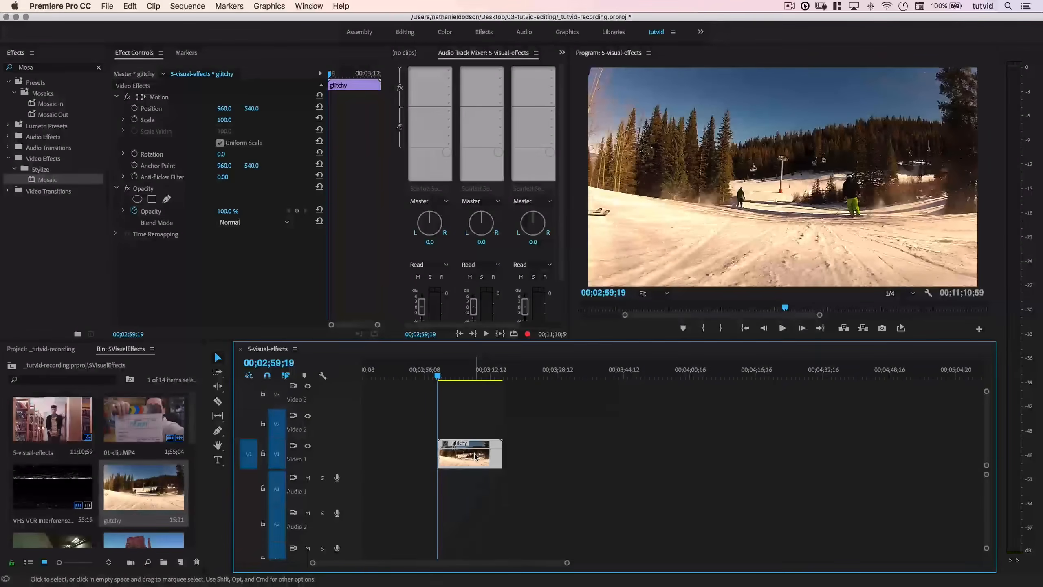
Duplicate the glitchy clip directly above itself onto Video 2 and enlarge the timeline's video track area.
drag(468, 459, 462, 412)
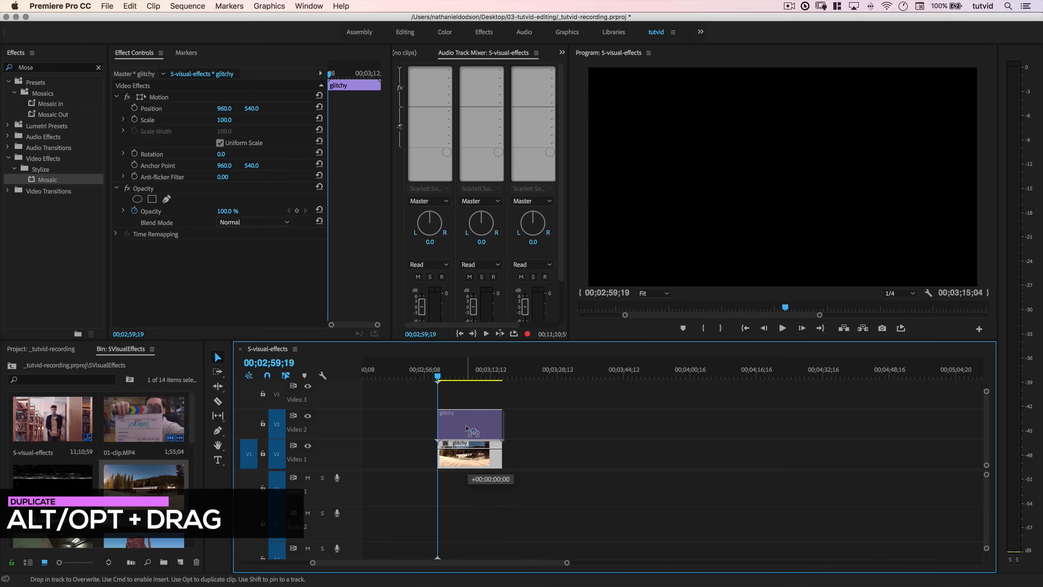
scroll(464, 417, up, 1)
scroll(468, 424, down, 1)
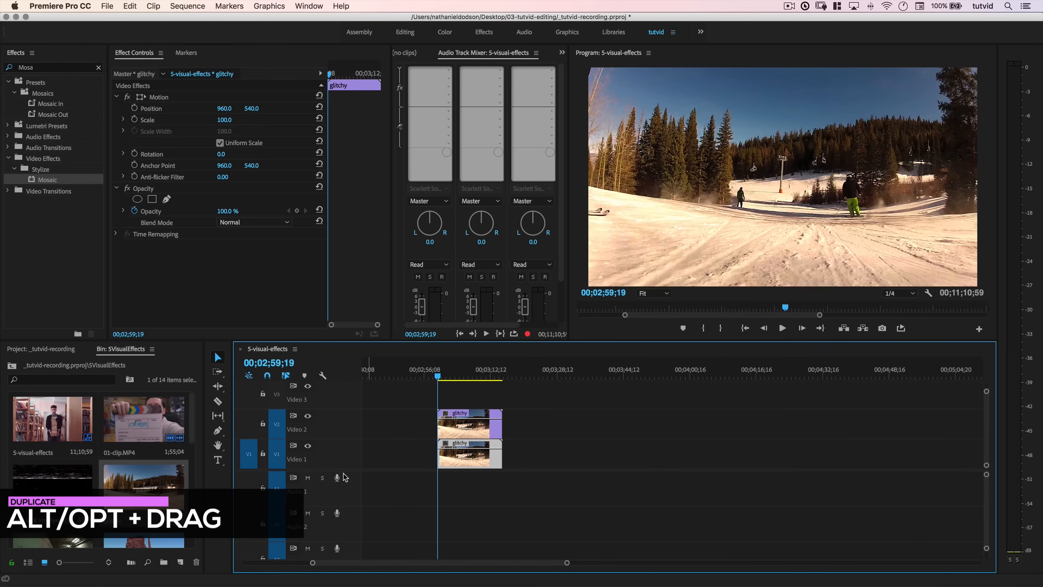
drag(336, 470, 349, 504)
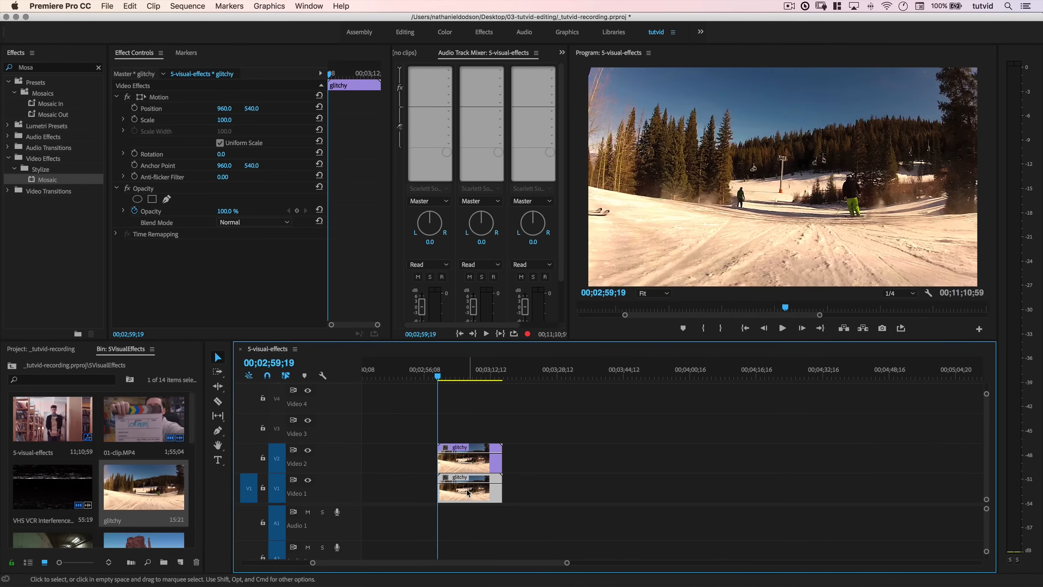
Search the effects for "Channel Mixer" and apply the effect to the glitchy clip on Video 2.
click(492, 488)
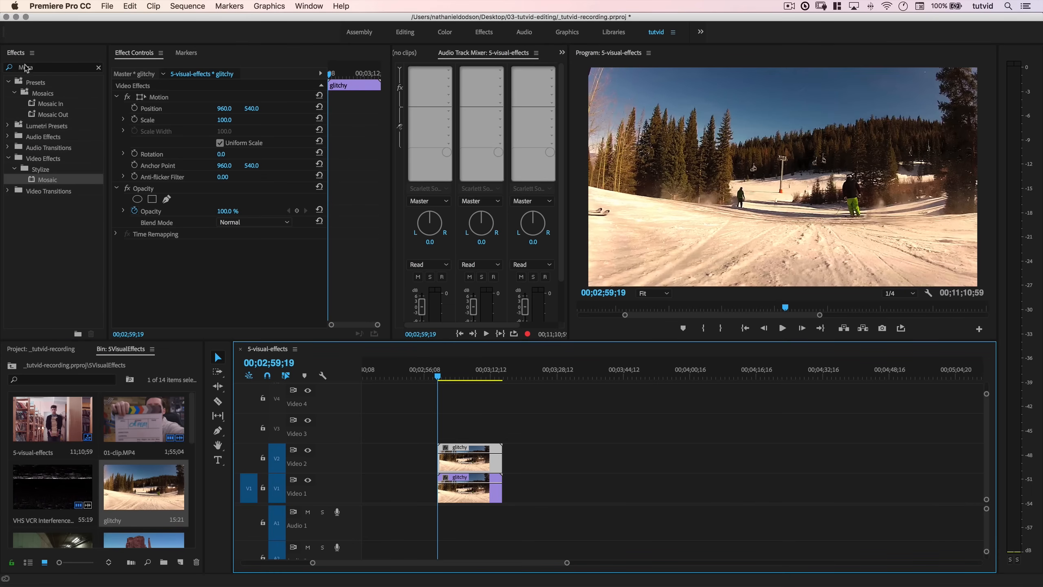
click(25, 68)
text(Channel)
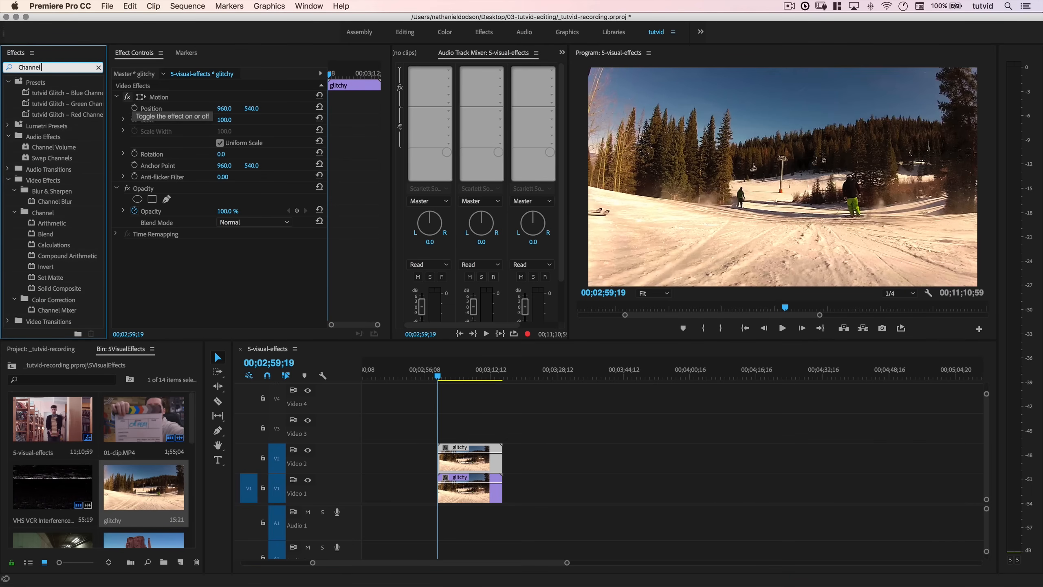
text( Mixer)
drag(45, 153, 473, 465)
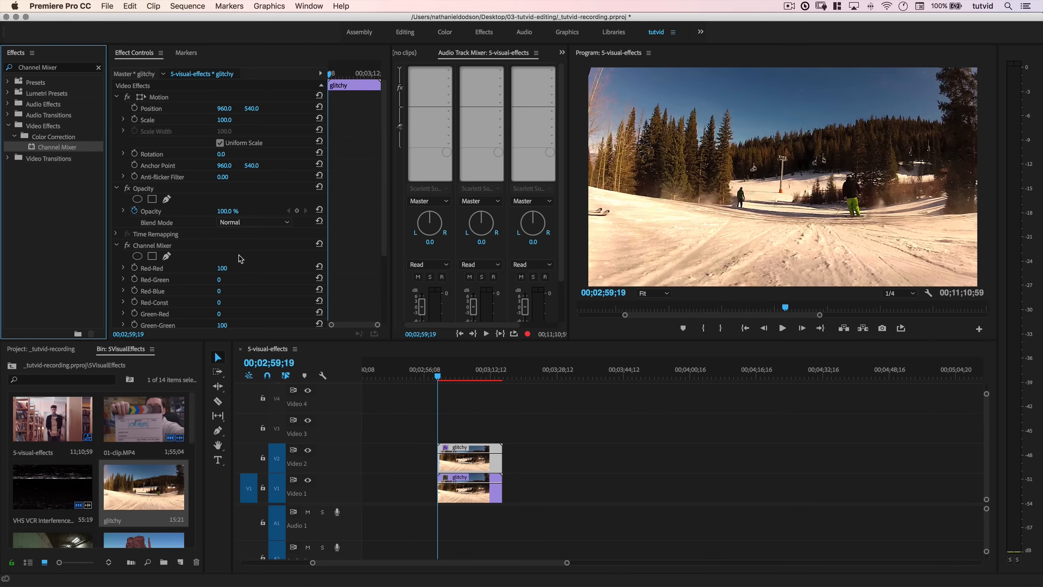
Set Green-Green and Blue-Blue to 0 in the upper clip's Channel Mixer, and collapse the effect's settings.
scroll(238, 255, down, 7)
click(227, 238)
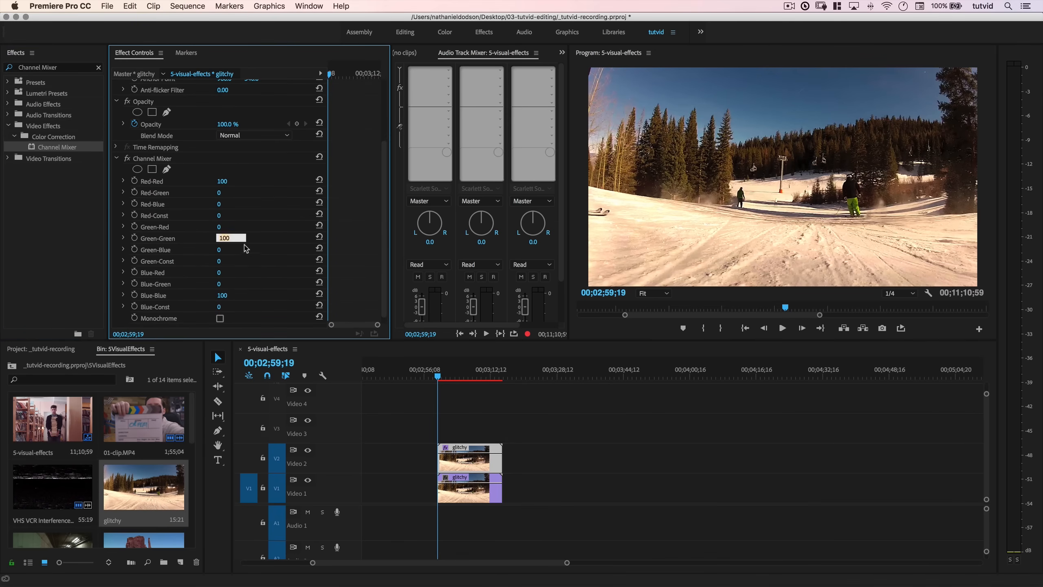
click(224, 294)
text(0)
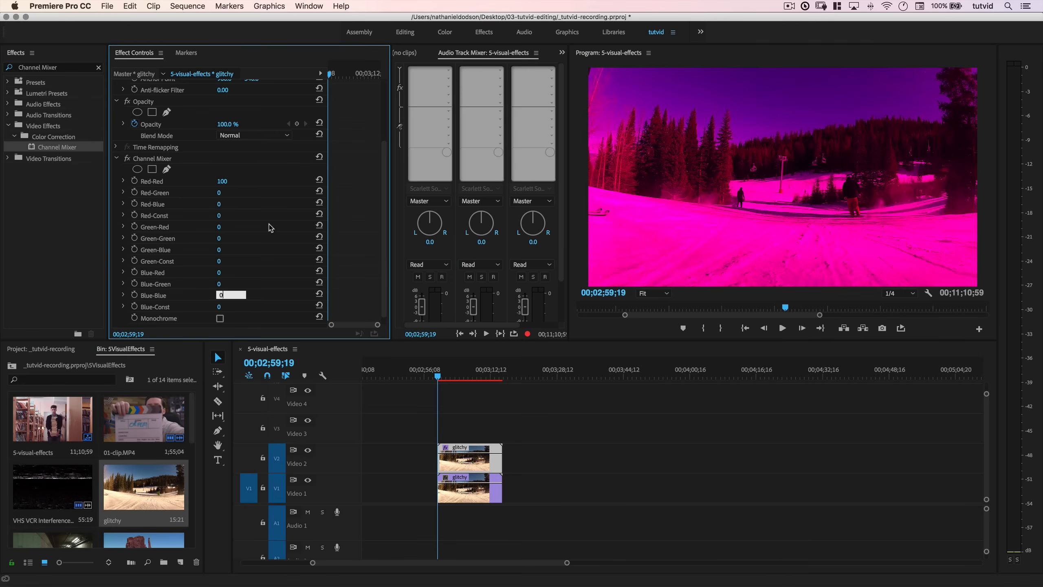
key(Tab)
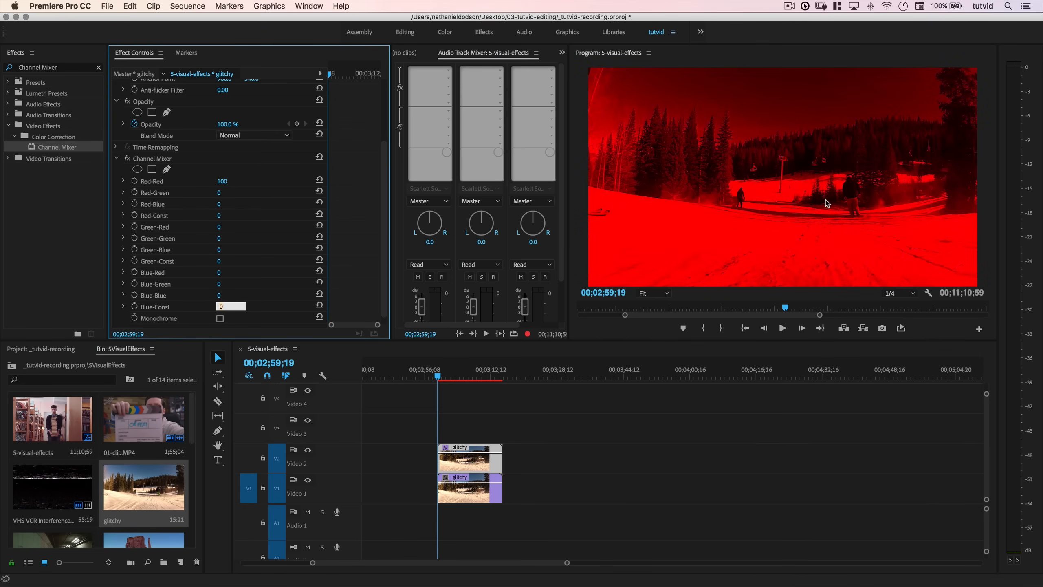
click(116, 159)
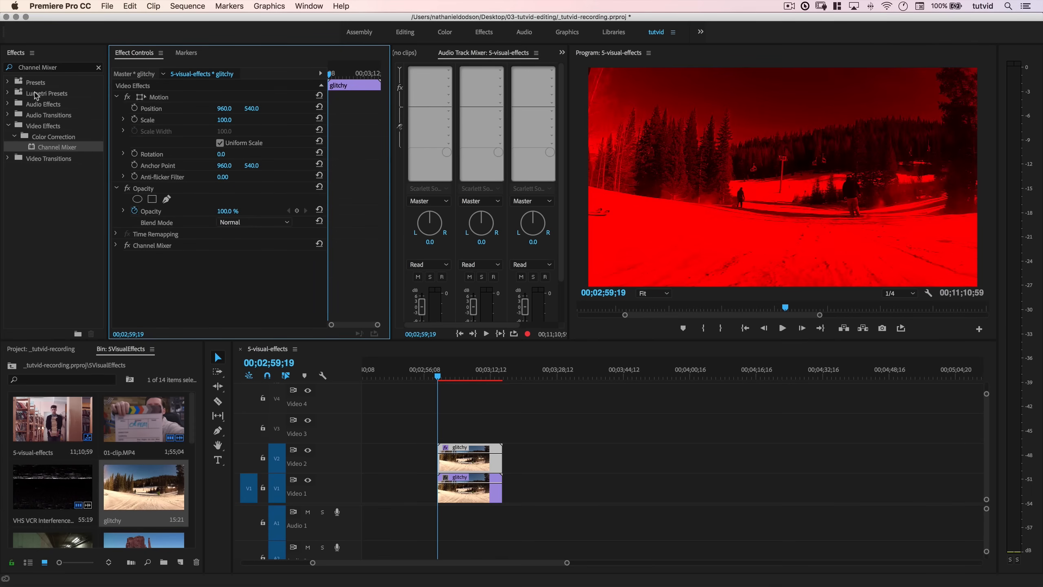
Search the effects for "Wave Warp" and apply the effect to the upper glitchy clip.
click(39, 71)
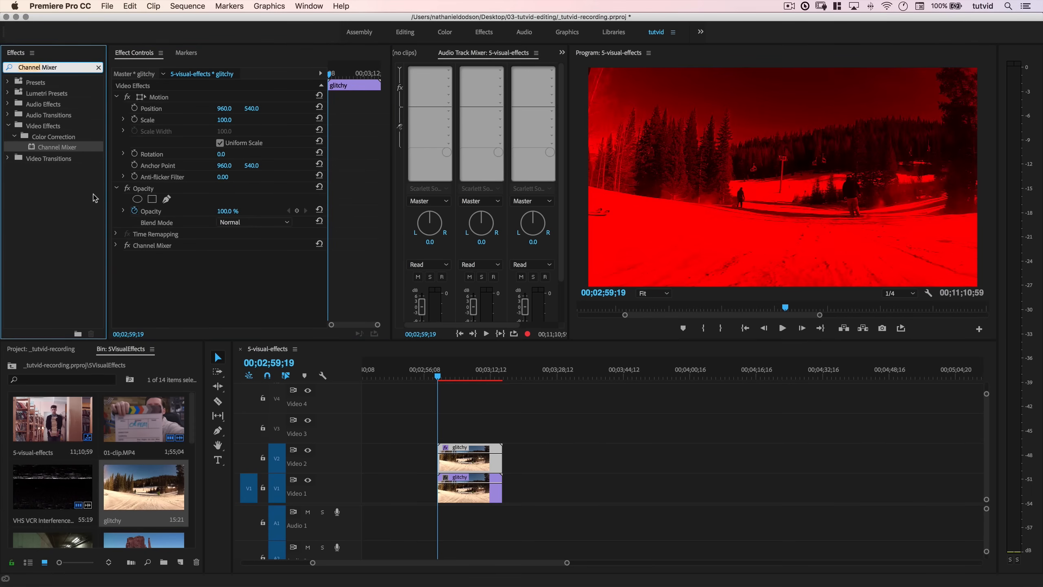
key(super+a)
text(War)
key(BackSpace)
text(ve Warp)
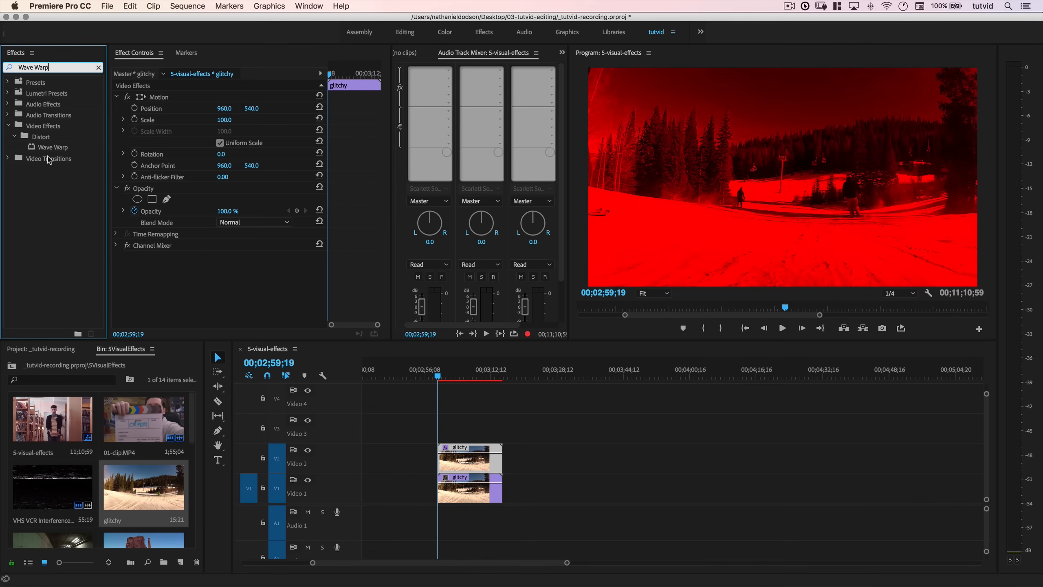
mouse_move(49, 151)
mouse_down()
mouse_move(255, 255)
mouse_move(246, 272)
mouse_up()
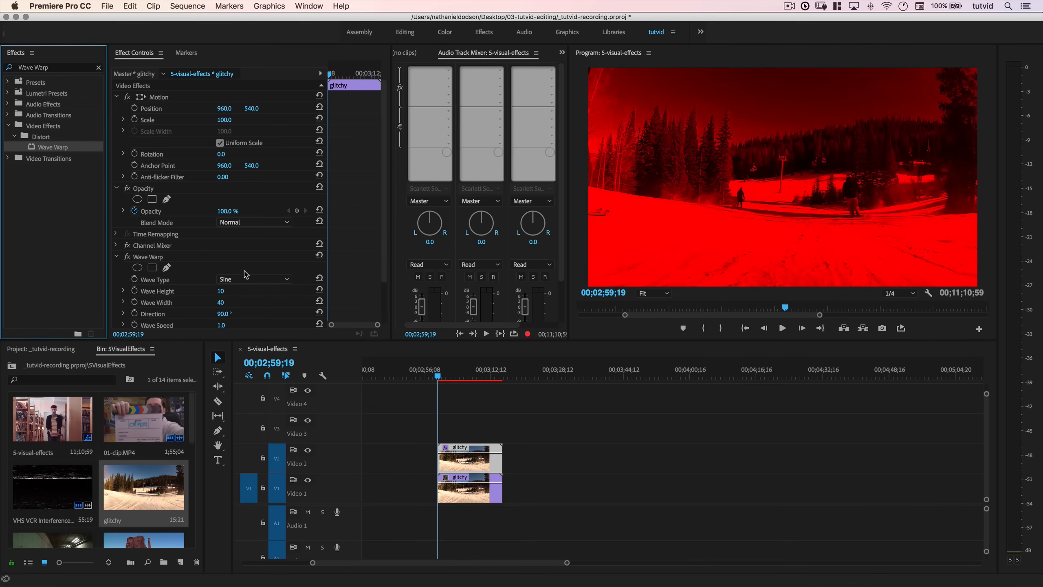
Set the Wave Warp's Wave Type to Square, with Wave Height 100 and Wave Width 100.
scroll(245, 272, down, 3)
click(250, 230)
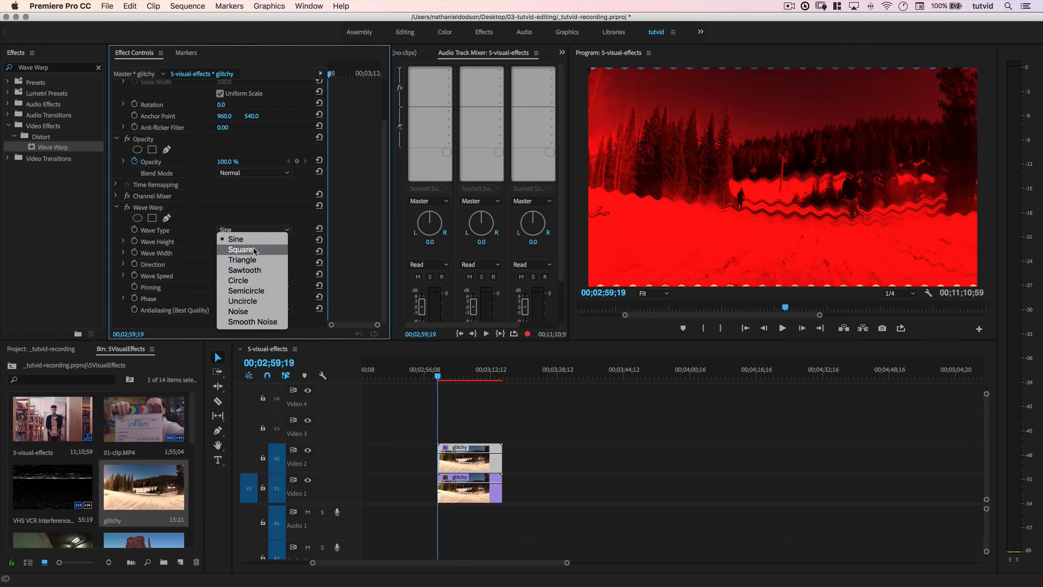
click(243, 247)
click(218, 242)
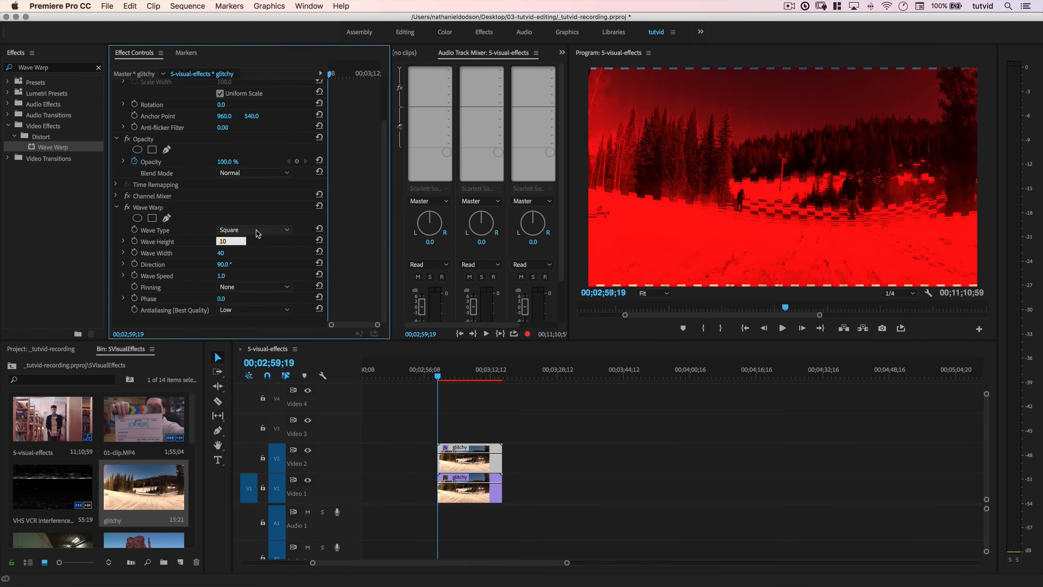
text(100)
key(Tab)
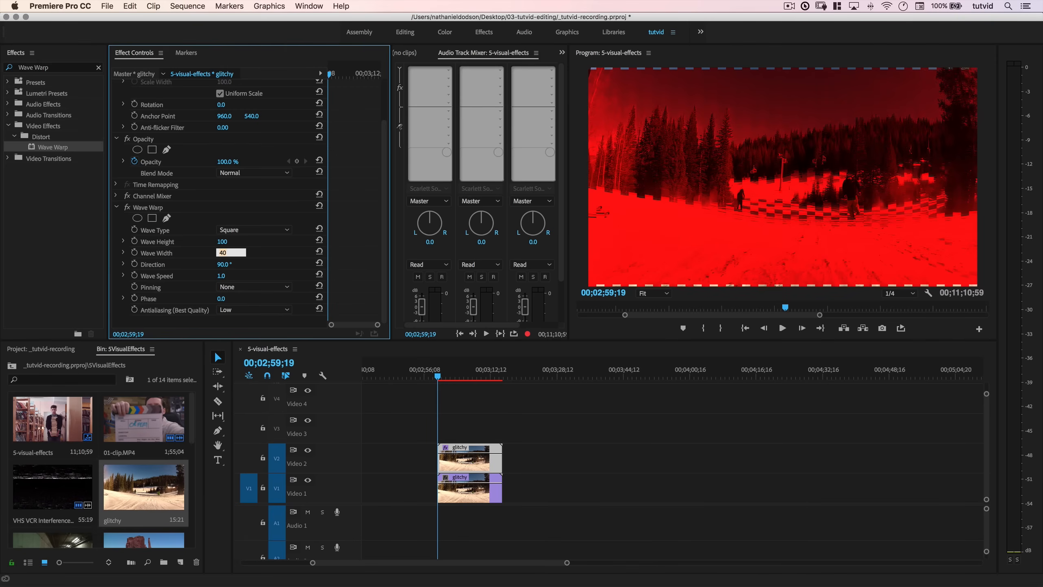
text(100)
key(Tab)
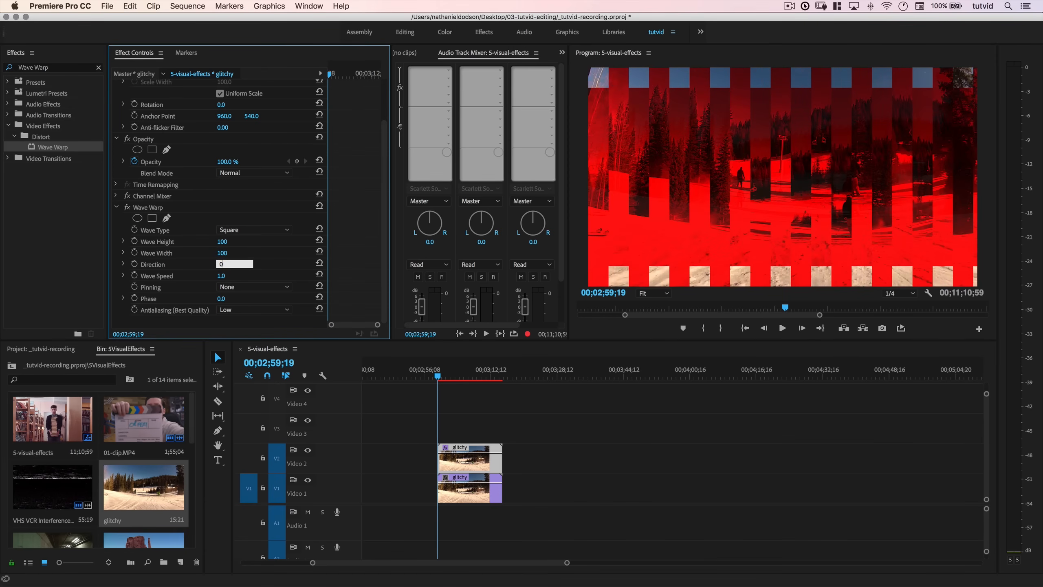
Set the Wave Warp's Direction to 0° and Wave Speed to 7, and collapse the effect's settings.
text(0)
key(Tab)
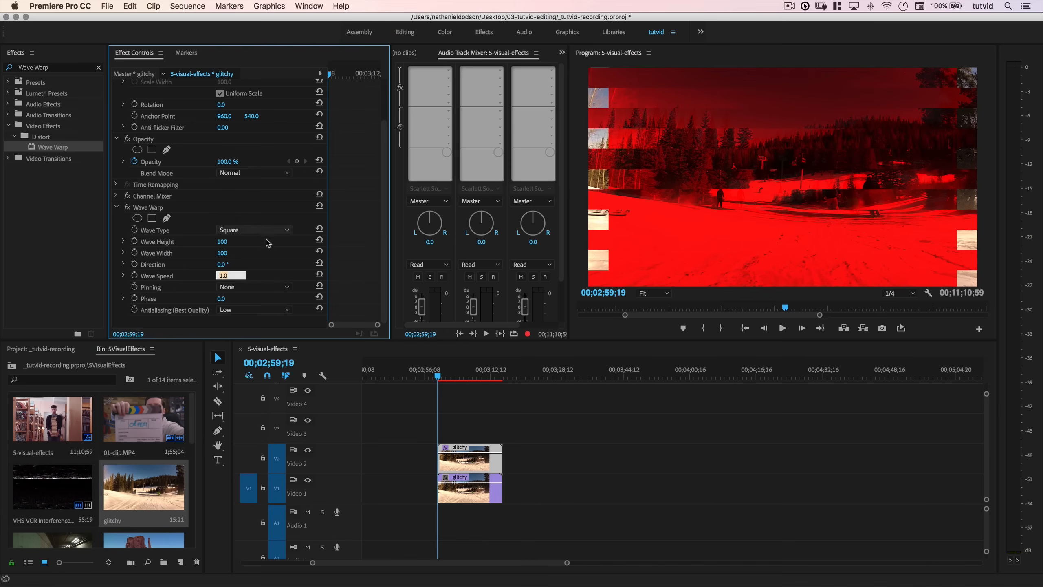
text(7)
key(Return)
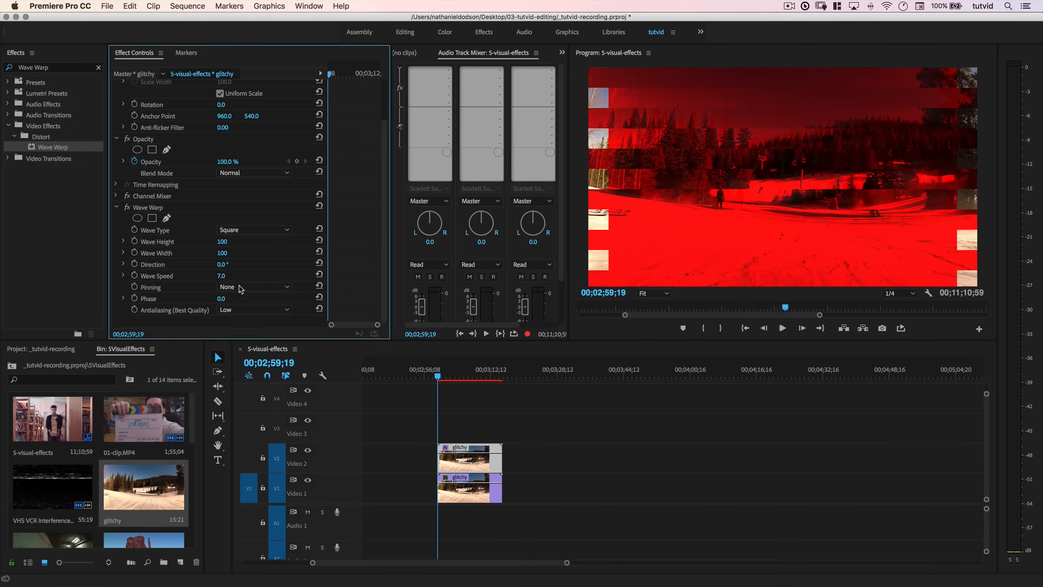
click(118, 207)
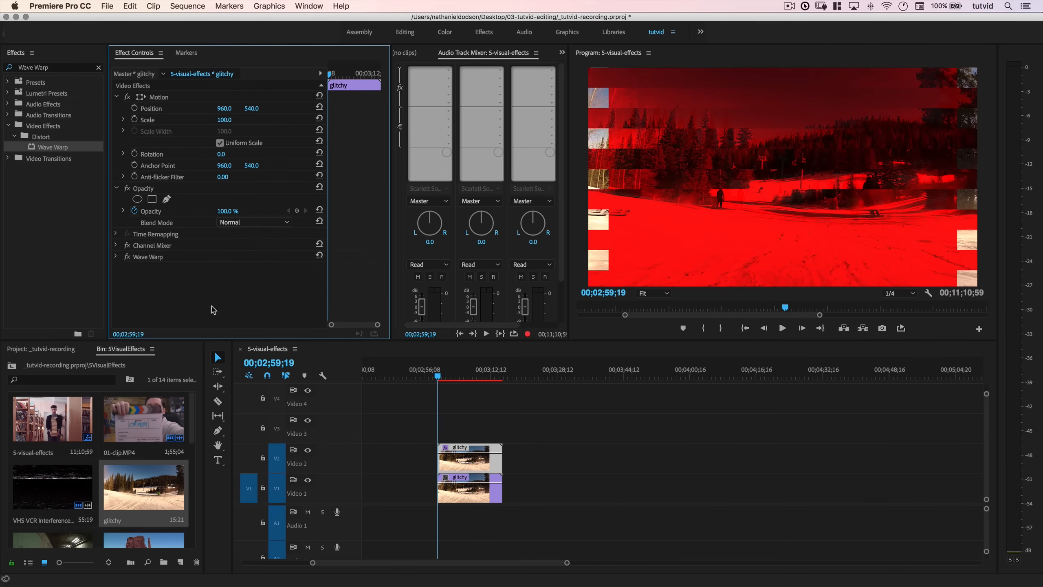
Search the effects for "Mosa" and apply the Mosaic video effect to the upper glitchy clip.
click(53, 68)
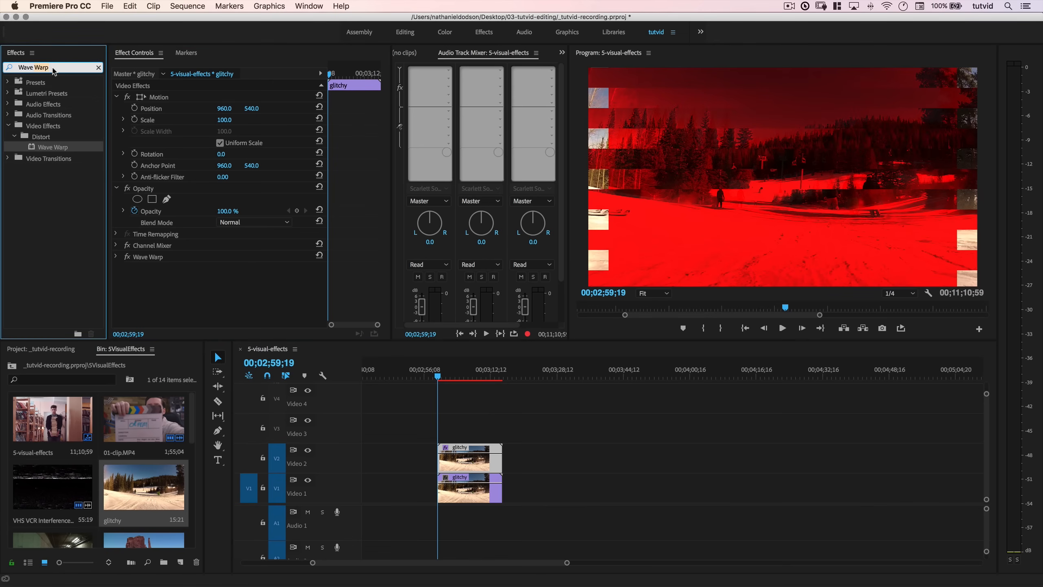
text(Mosa)
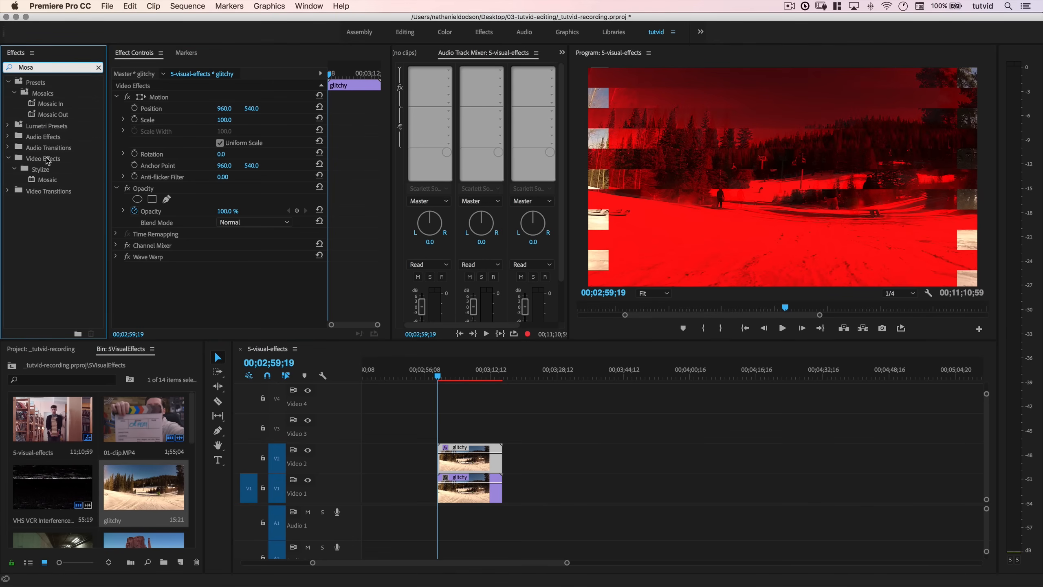
click(46, 181)
drag(45, 180, 211, 271)
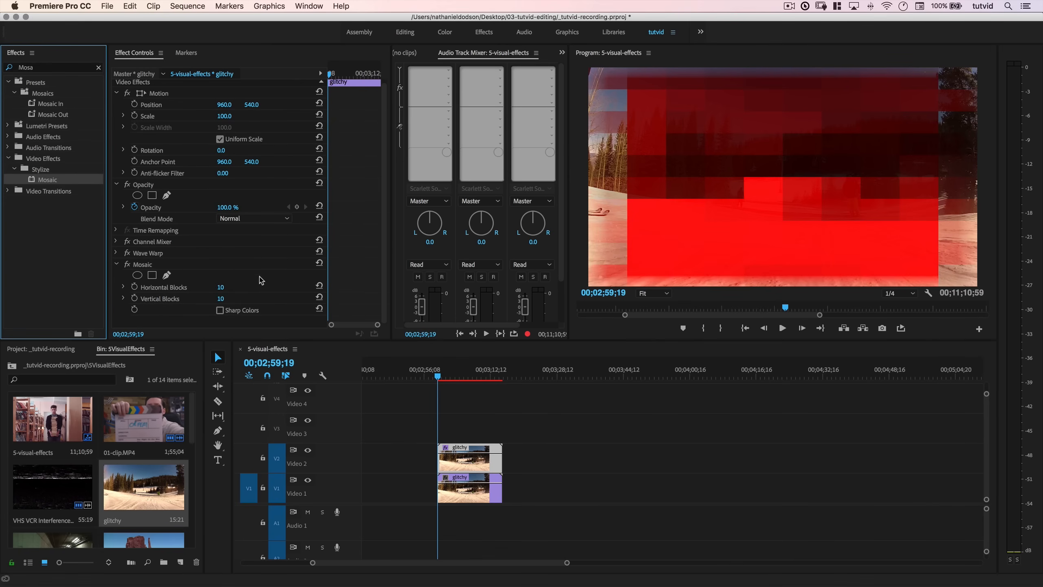
Set the Mosaic's Horizontal and Vertical Blocks to 100, enable Sharp Colors, and collapse the effect's settings.
click(221, 288)
text(100)
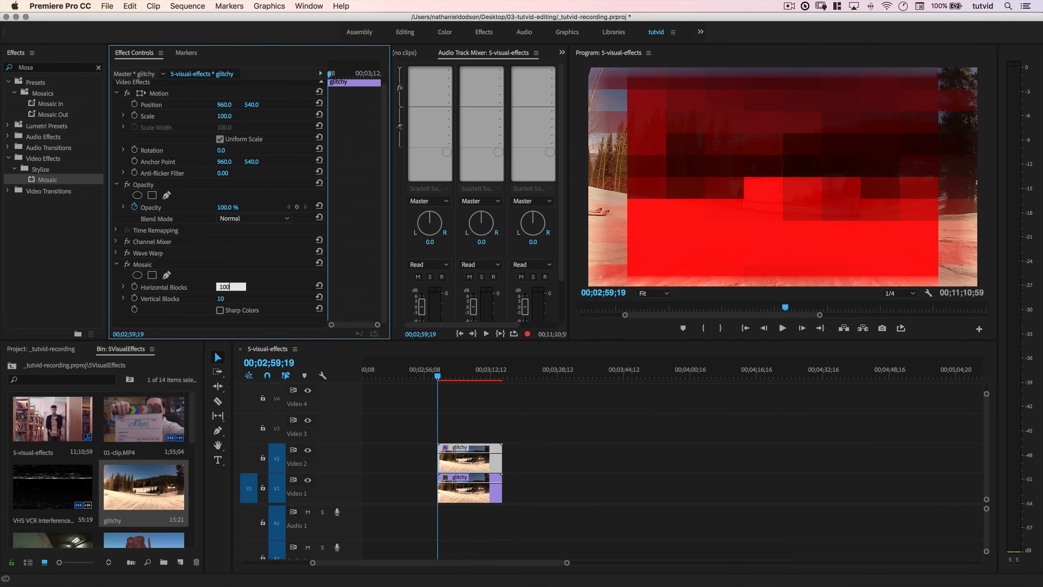
key(Tab)
text(100)
key(Return)
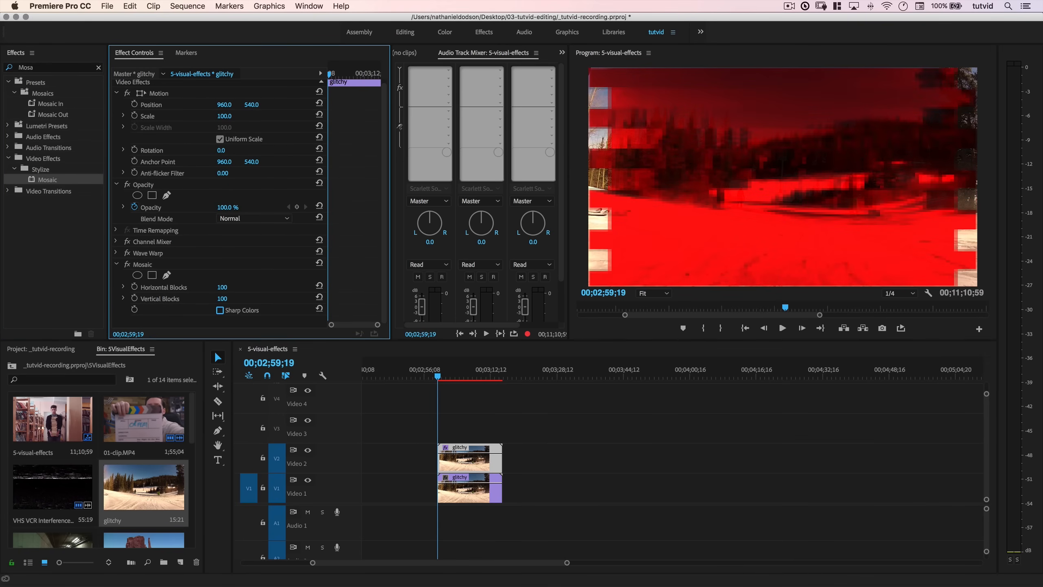
click(230, 309)
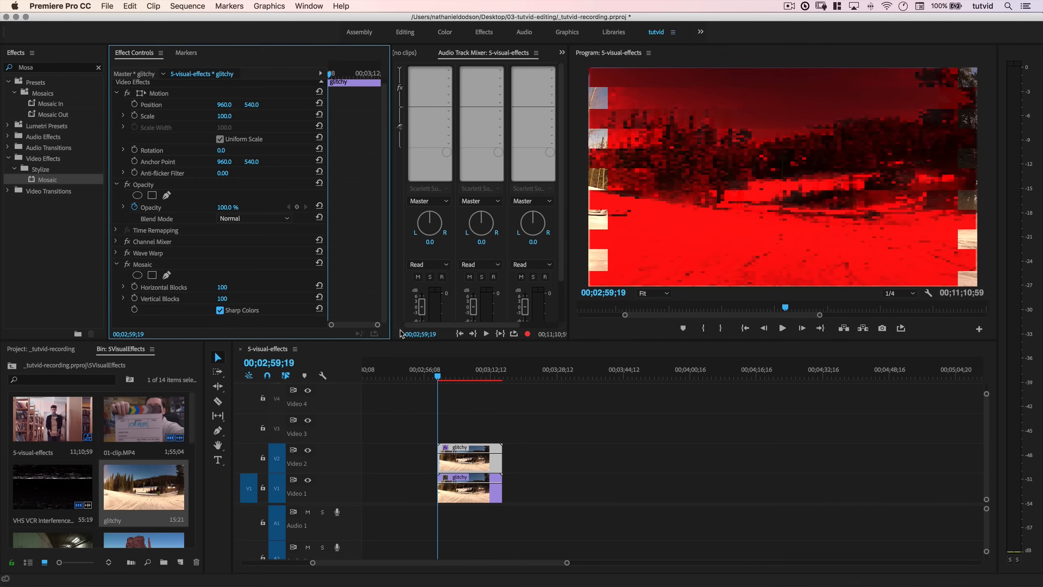
click(117, 264)
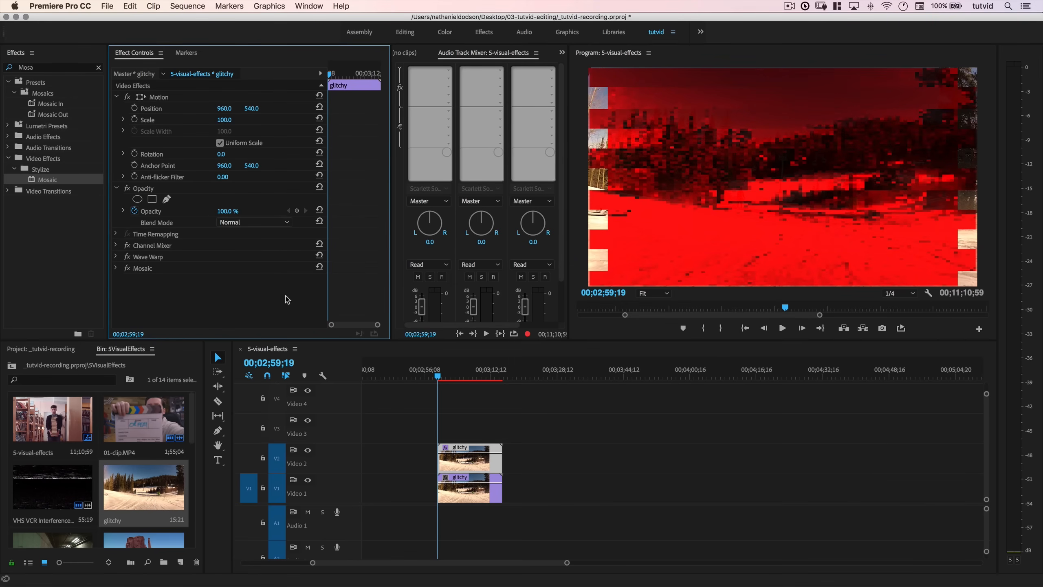
Set the upper glitchy clip's Blend Mode to Lighten and check the look further into the clip.
click(230, 222)
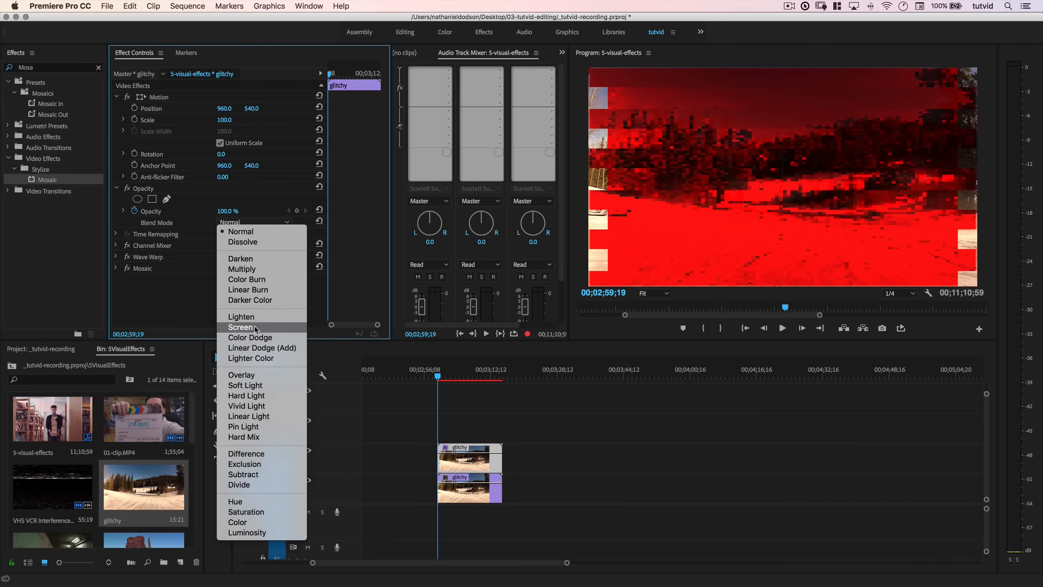
click(247, 317)
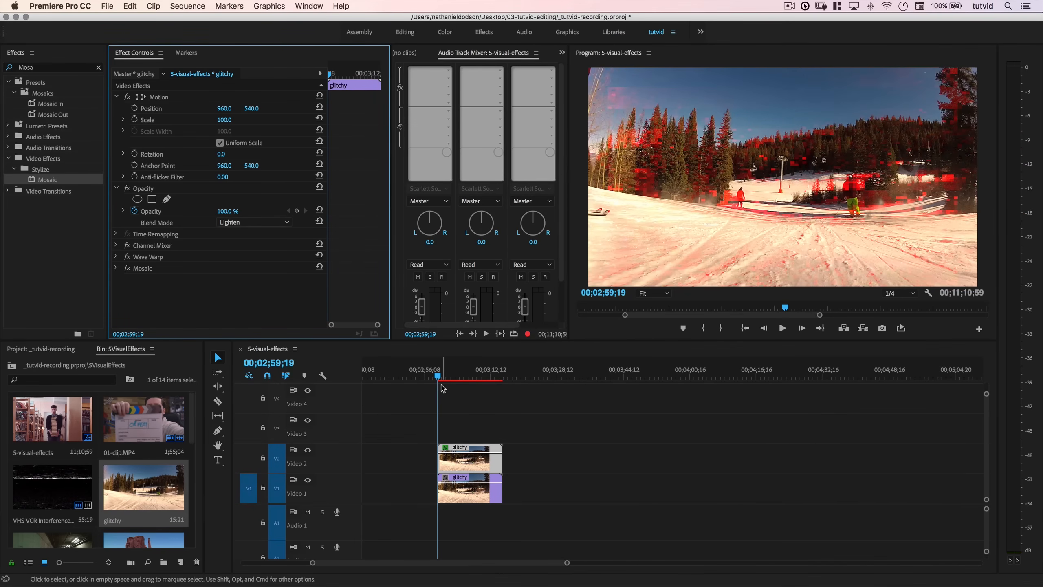
mouse_move(440, 377)
mouse_down()
mouse_move(469, 381)
mouse_move(448, 381)
mouse_up()
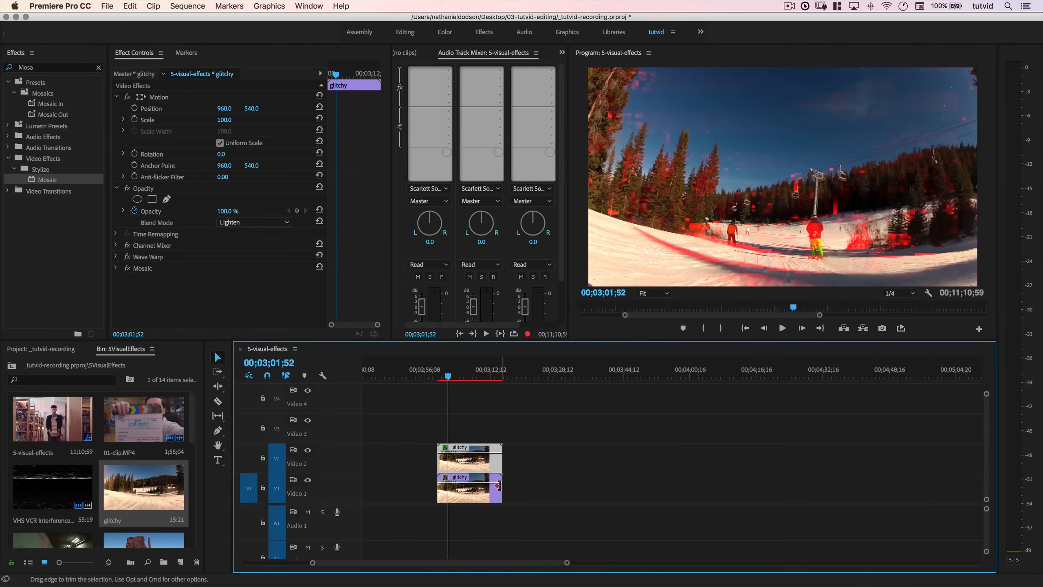
Duplicate the upper glitchy clip onto Video 3 and set the copy's Channel Mixer to Red-Red 0 and Green-Green 100.
drag(484, 468, 467, 428)
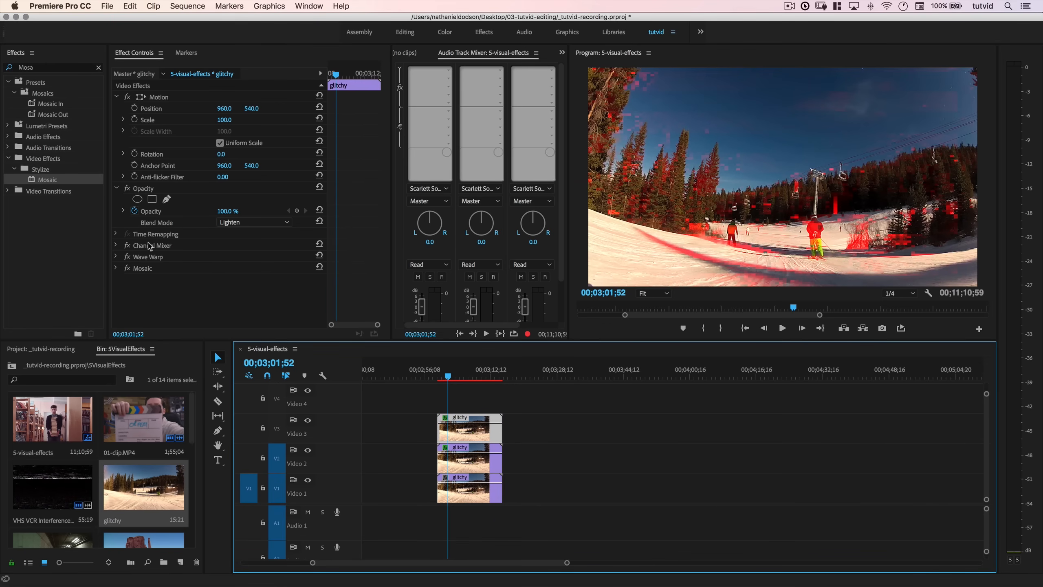
click(115, 245)
scroll(223, 254, down, 3)
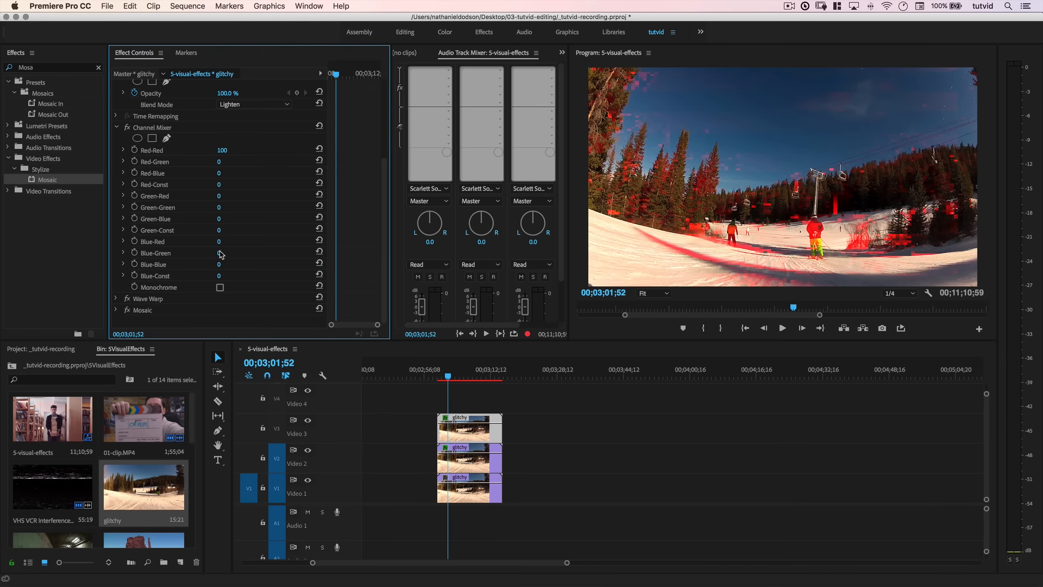
click(222, 150)
text(00)
key(Tab)
key(Tab)
key(Tab)
key(Tab)
key(Tab)
text(100)
key(Tab)
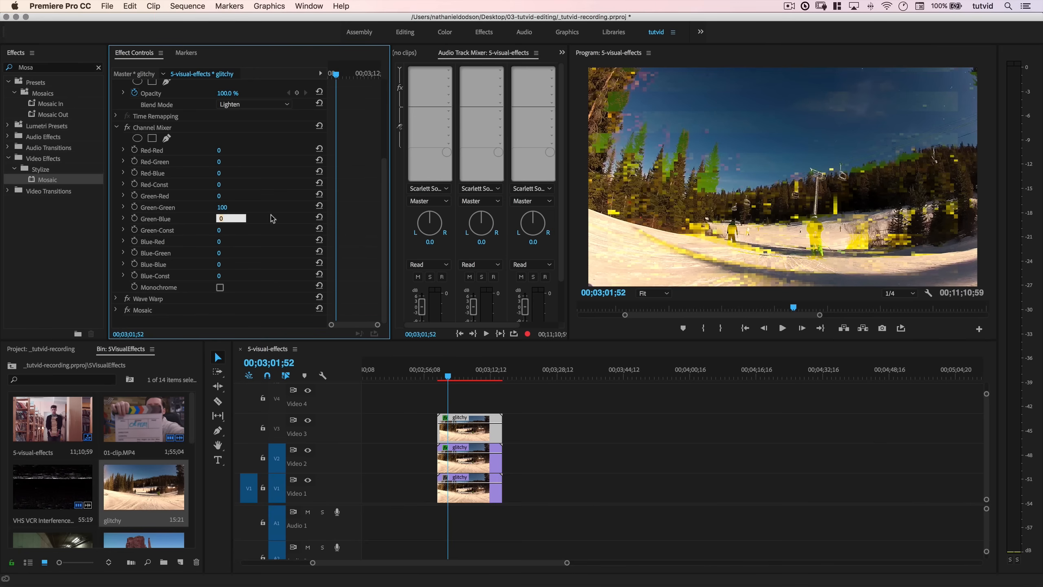
click(117, 127)
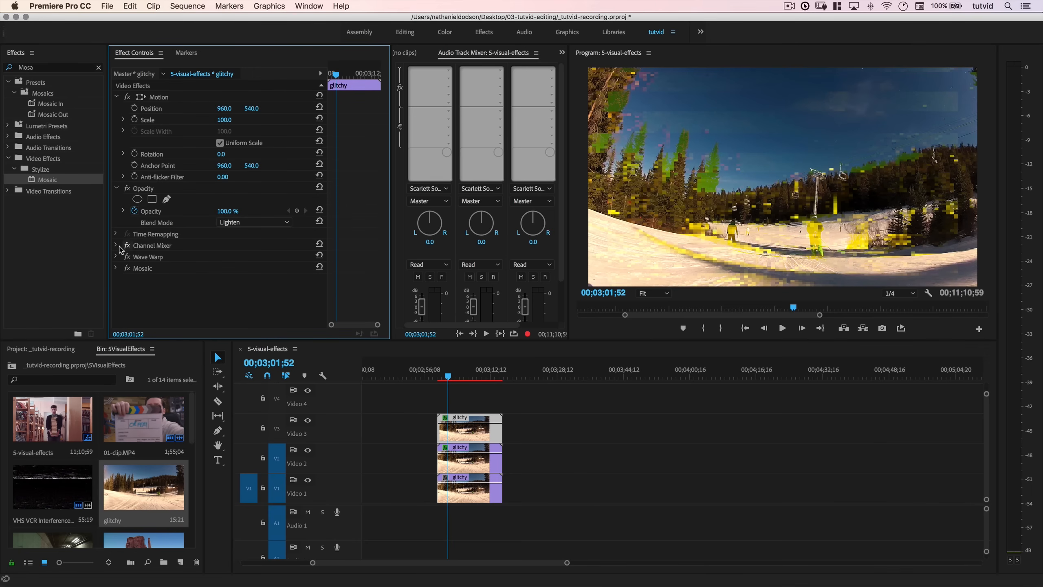
Set the Video 3 clip's Wave Warp to Wave Height 50, Wave Width 200 and Wave Speed 5, and check another frame.
click(116, 257)
scroll(233, 263, down, 3)
click(225, 230)
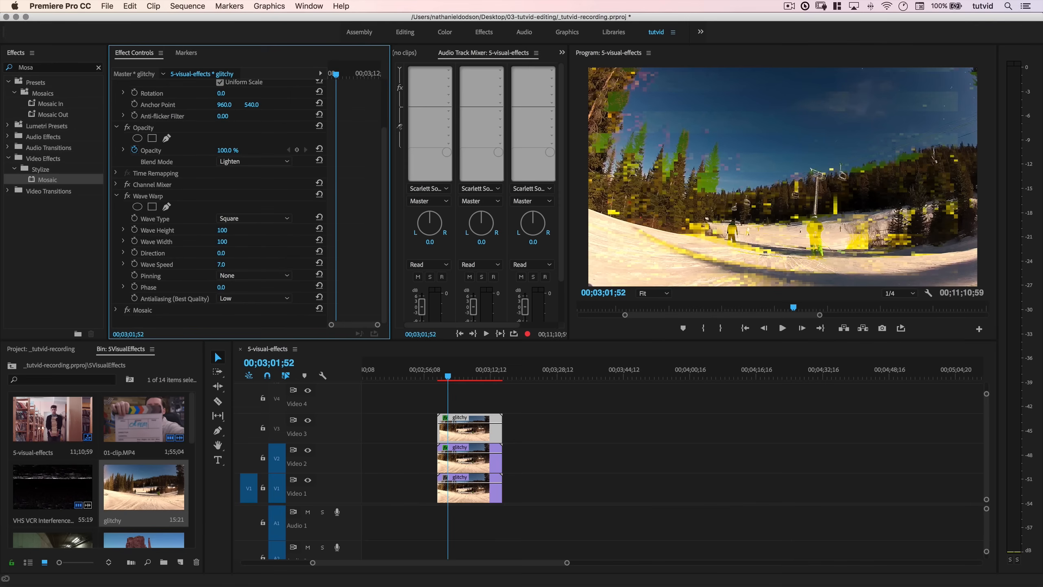
text(50)
key(Tab)
text(20)
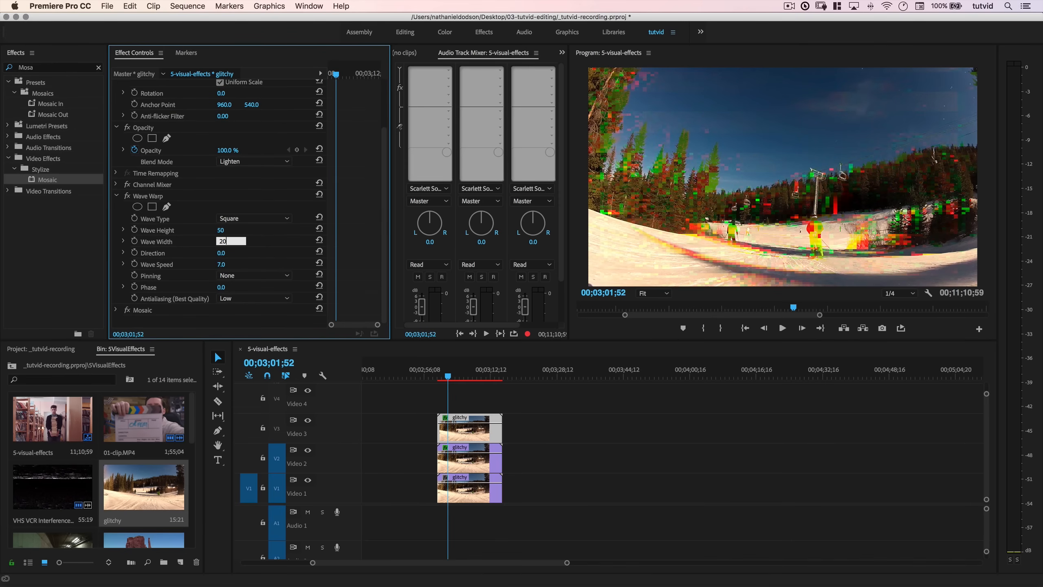
text(0)
key(Tab)
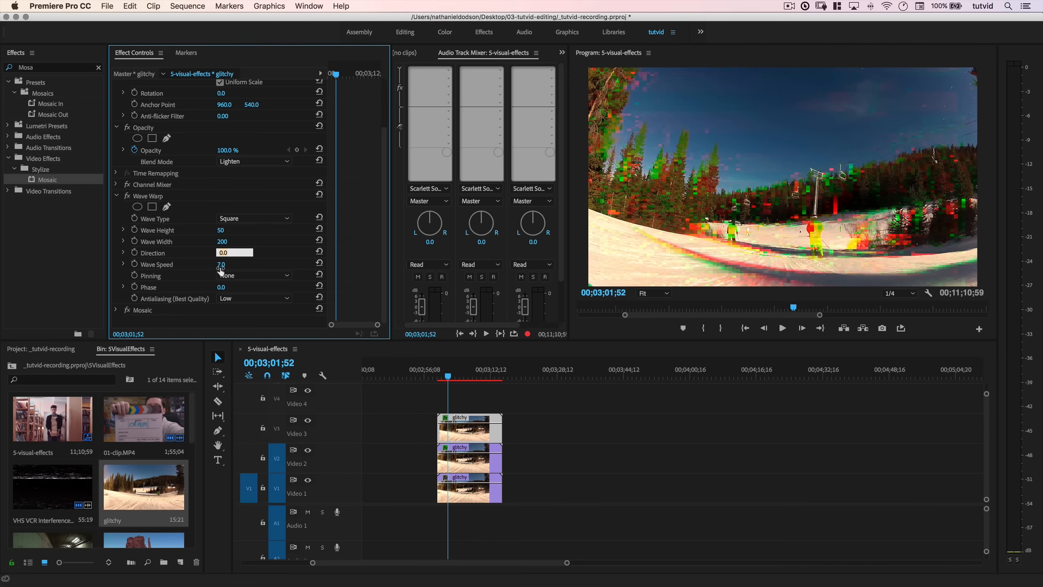
click(221, 264)
key(Return)
drag(448, 376, 457, 376)
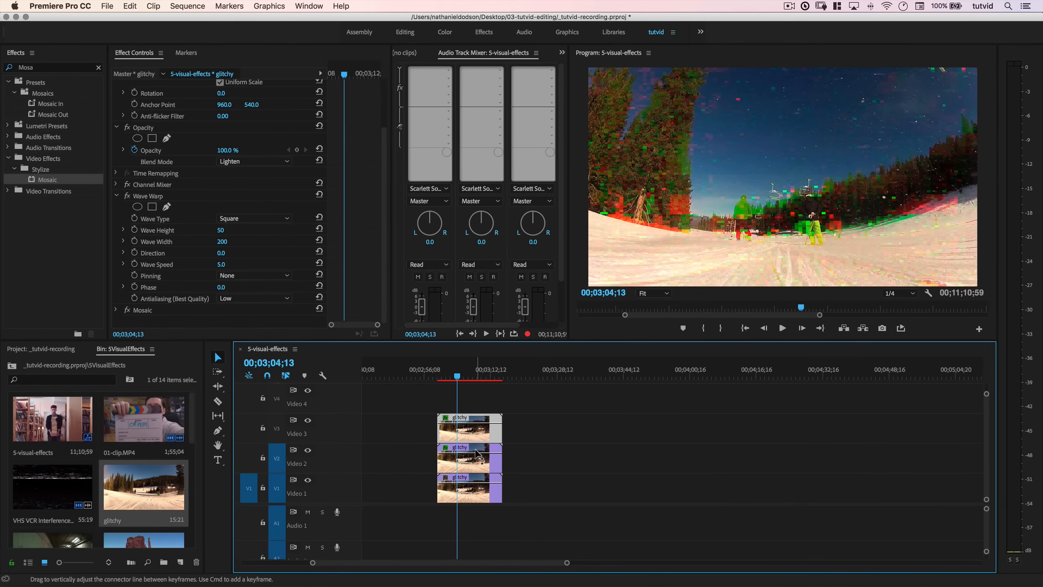
click(117, 196)
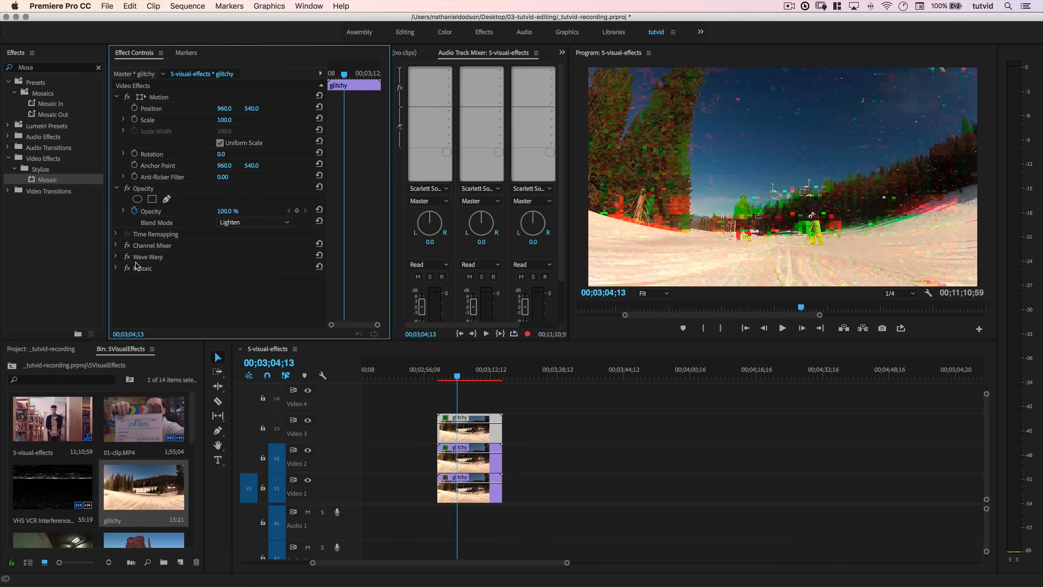
Try 65 Horizontal and Vertical Blocks in the Video 3 clip's Mosaic effect.
click(117, 268)
click(222, 291)
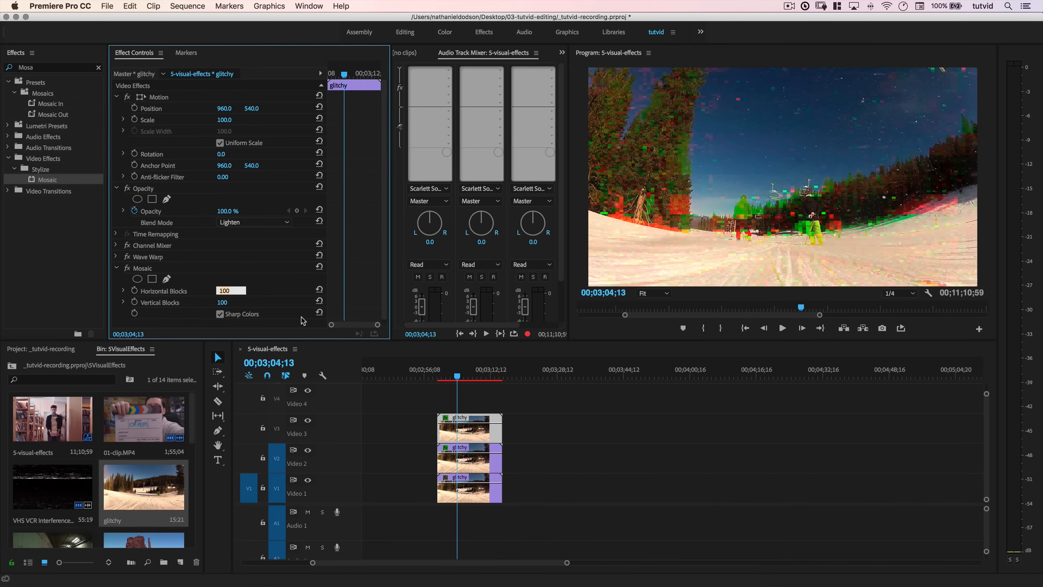
key(Tab)
text(65)
key(Return)
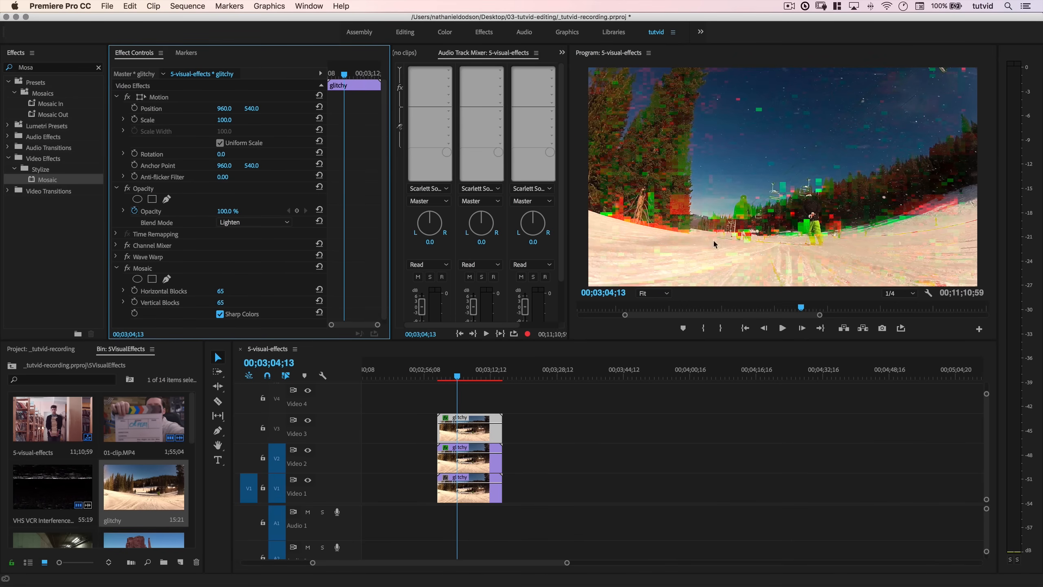
Set the Video 3 clip's Mosaic to 125 Horizontal Blocks and 125 Vertical Blocks.
click(222, 291)
text(125)
key(Tab)
text(125)
key(Return)
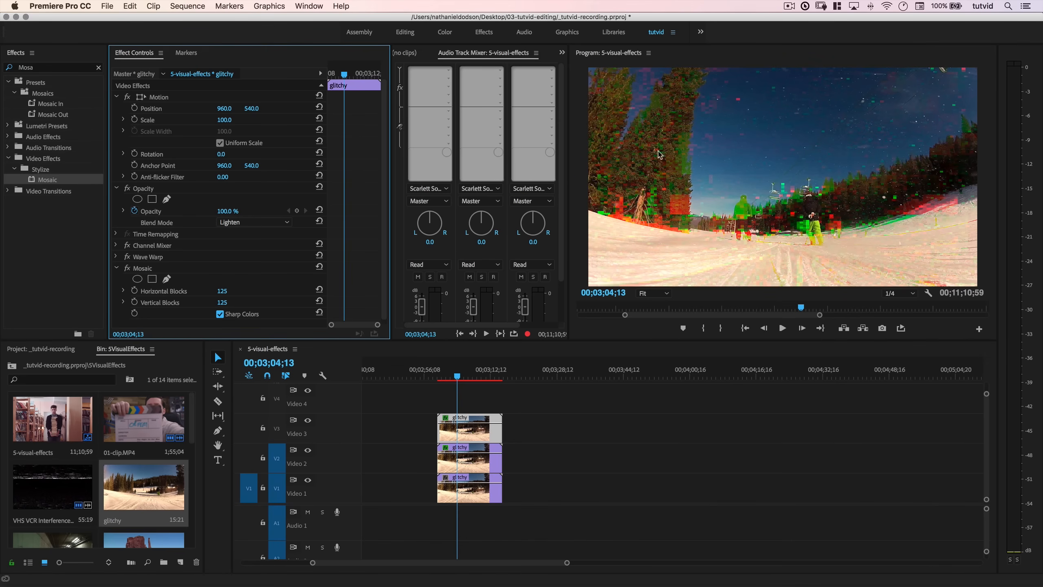
Duplicate the glitchy clip from Video 3 onto Video 4.
click(471, 436)
scroll(469, 423, up, 1)
scroll(470, 431, up, 1)
drag(470, 442, 462, 416)
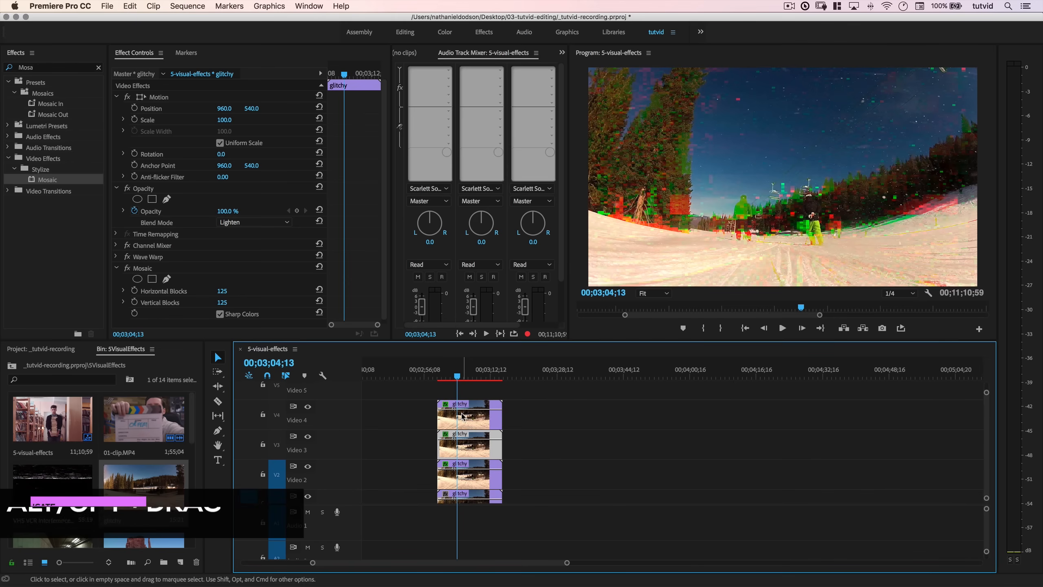
Set the Video 4 clip's Channel Mixer to Green-Green 0 and Blue-Blue 100.
click(117, 268)
click(117, 245)
scroll(205, 251, down, 3)
click(226, 249)
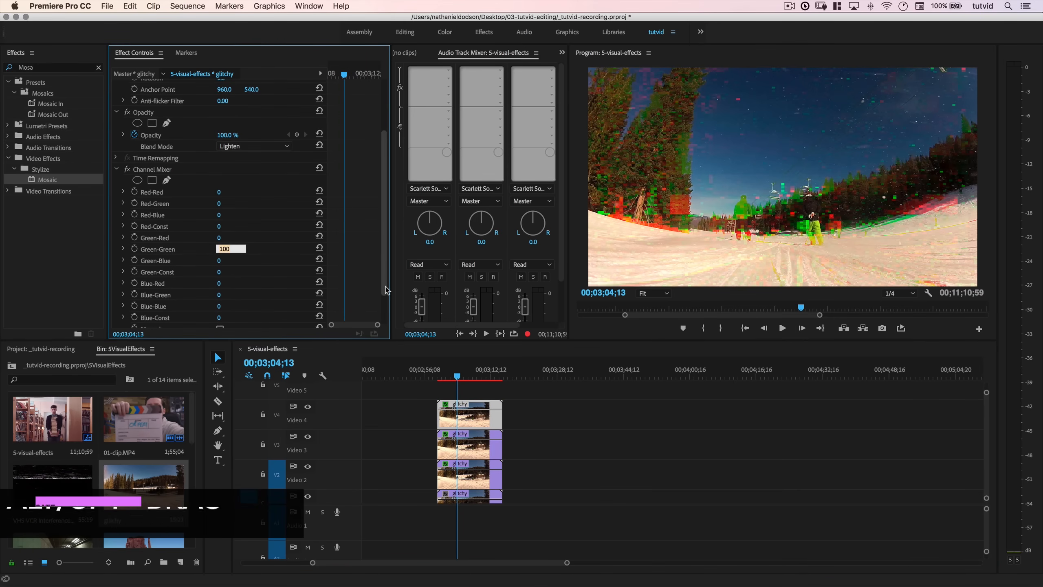
text(0)
click(219, 306)
text(10)
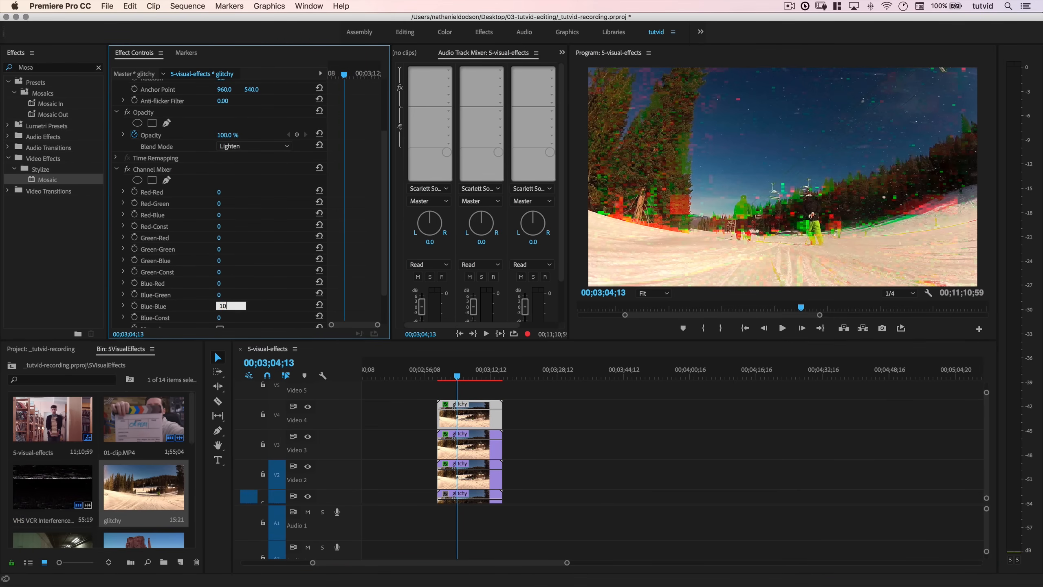
text(0)
key(Tab)
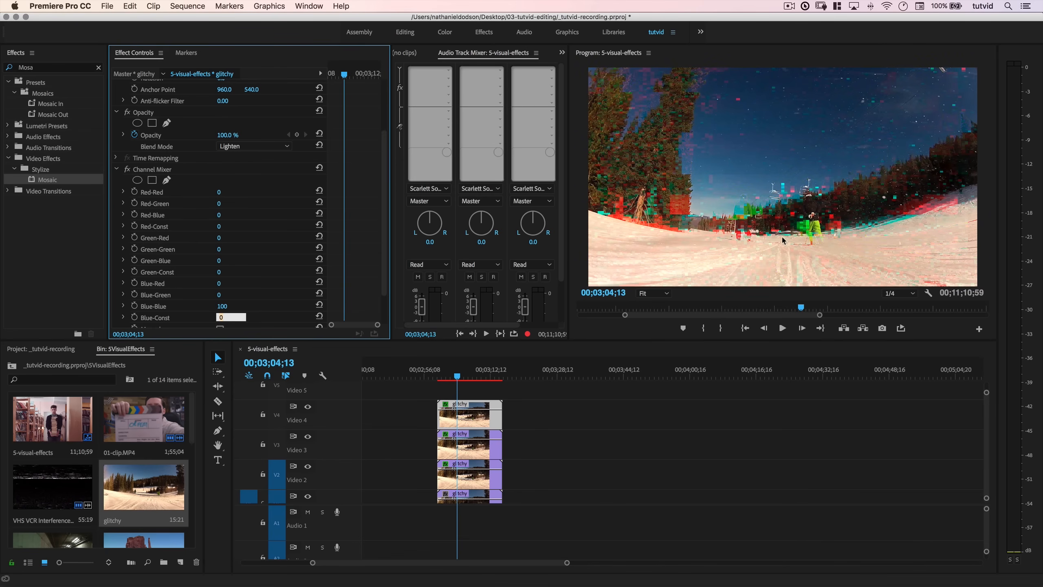
click(116, 169)
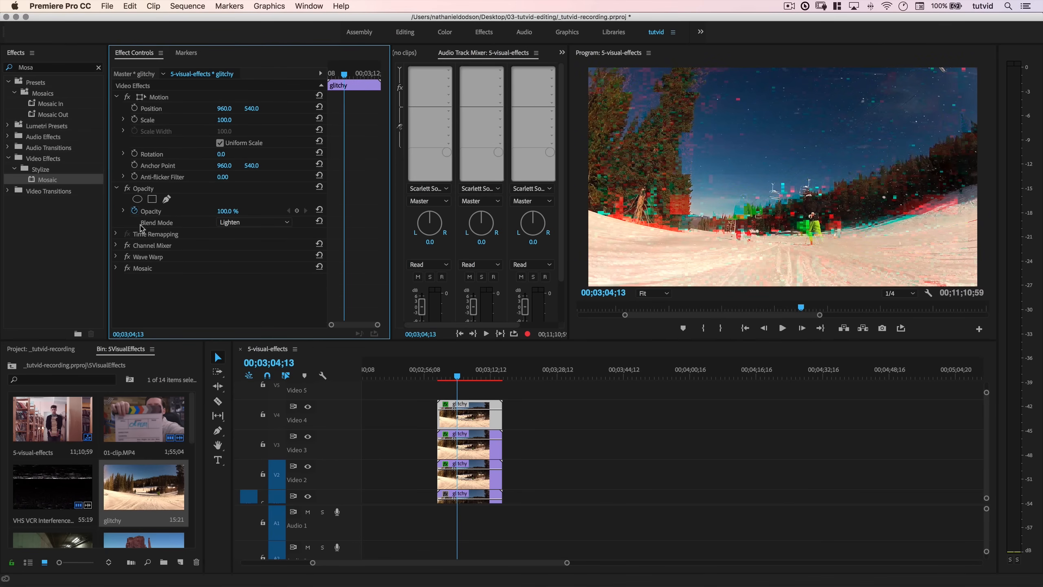
Set the Video 4 clip's Wave Warp to Wave Height 25, Wave Width 50 and Wave Speed 9.
click(116, 258)
scroll(212, 248, down, 2)
click(222, 230)
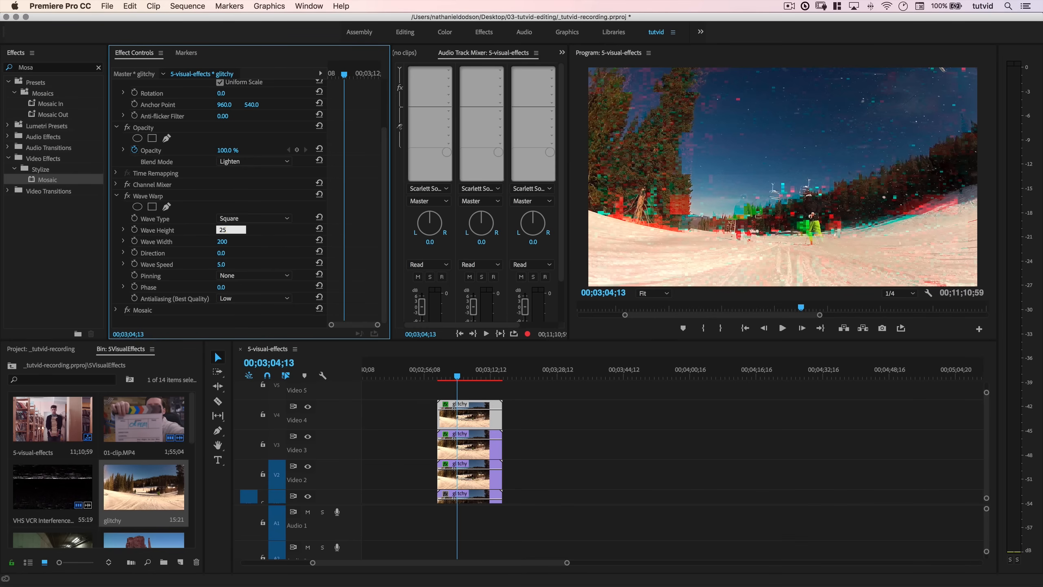
key(Tab)
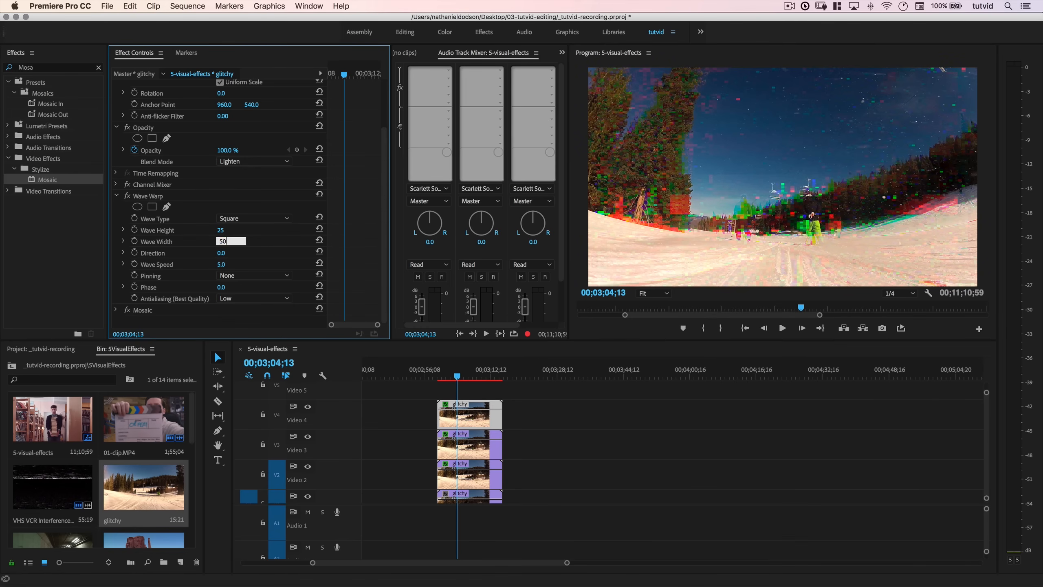
text(50)
key(Tab)
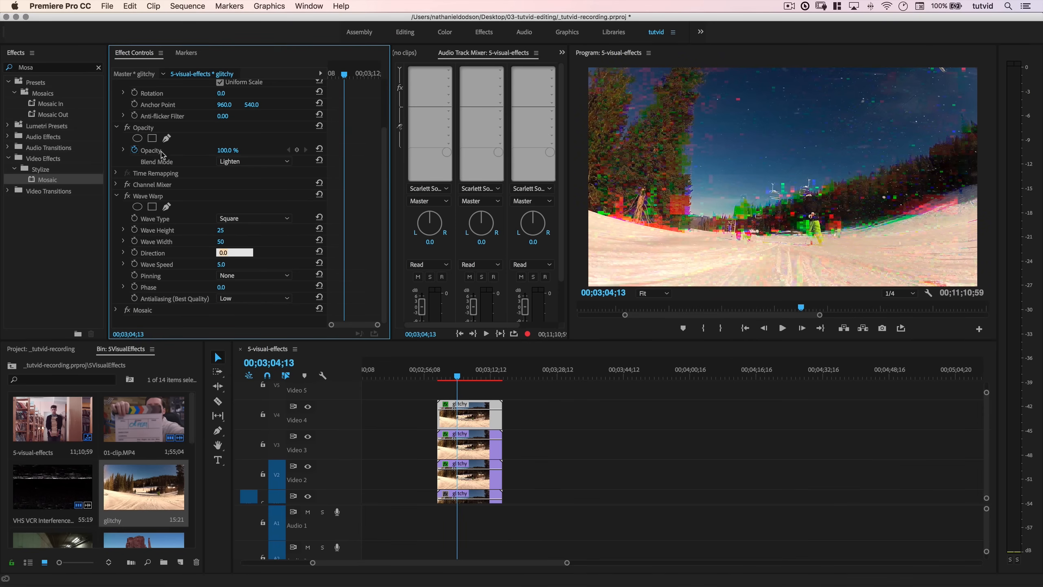
key(Tab)
text(9)
key(Return)
click(115, 196)
Set the Video 4 clip's Mosaic to 75 Horizontal Blocks and 75 Vertical Blocks.
click(116, 268)
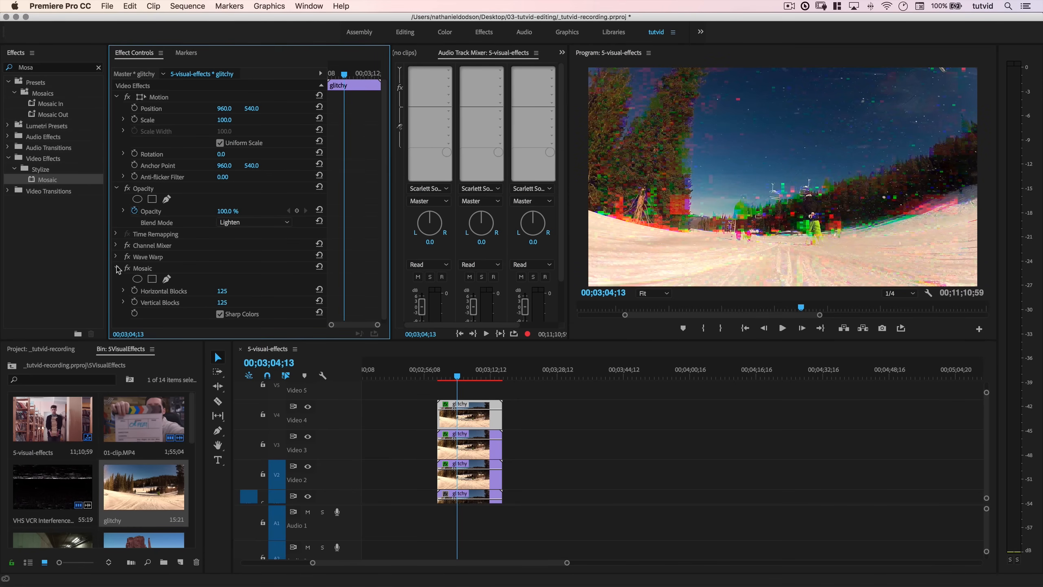
click(224, 291)
text(75)
key(Tab)
text(75)
key(Return)
Play back the layered glitch effect on the ski clip and collapse the Mosaic settings.
click(448, 378)
key(shift+space)
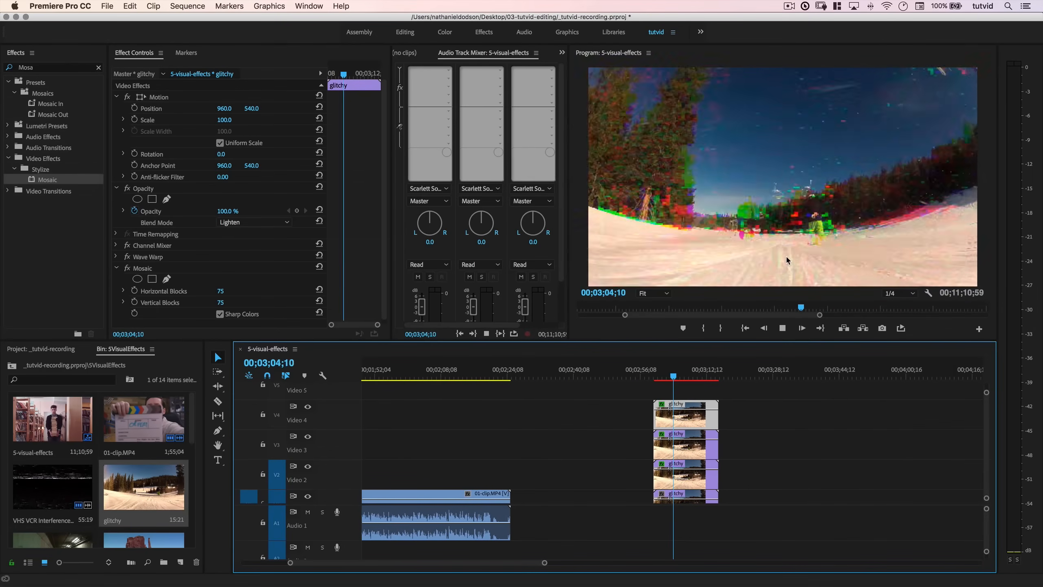
key(space)
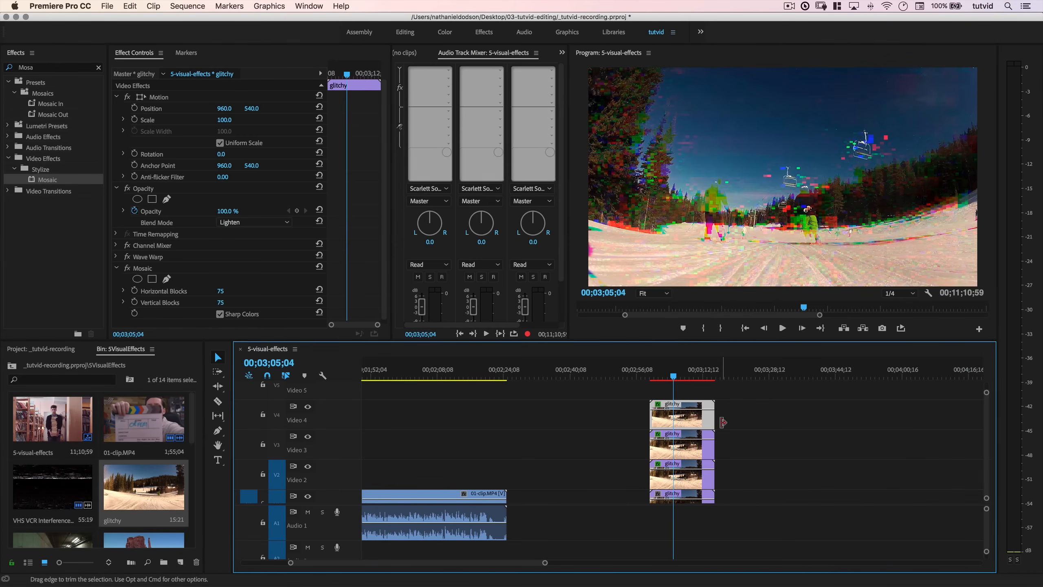
click(117, 268)
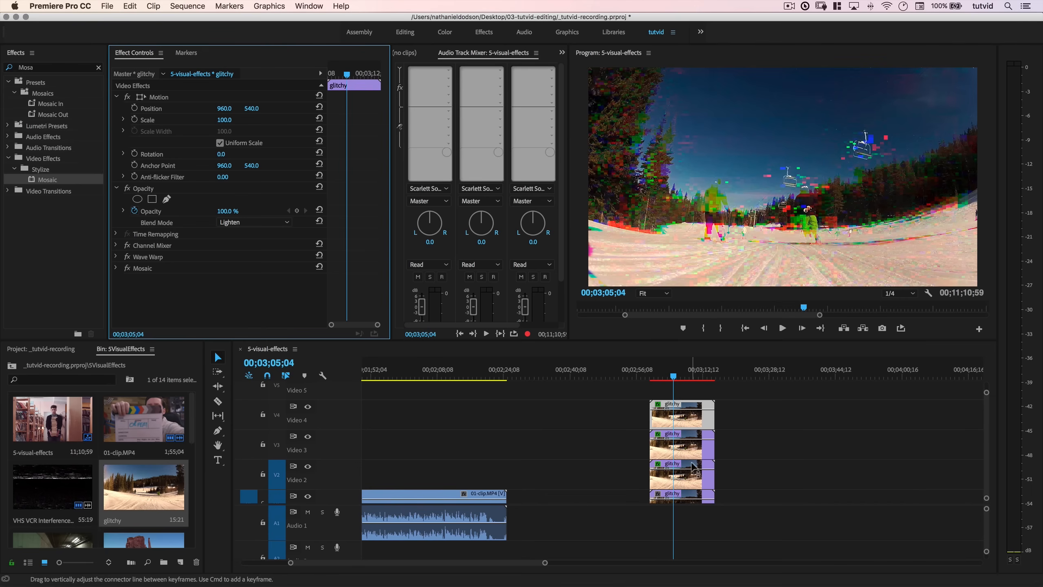
Place the 2xspeedRamp clip on Video 1 in the empty area after the glitchy clips and play it back.
scroll(690, 454, down, 1)
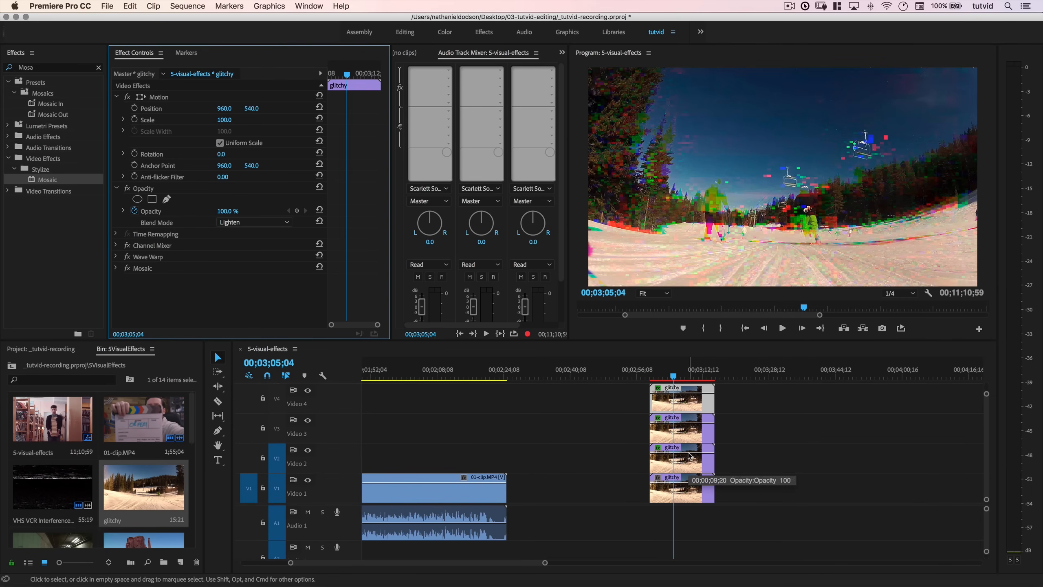
scroll(739, 471, right, 5)
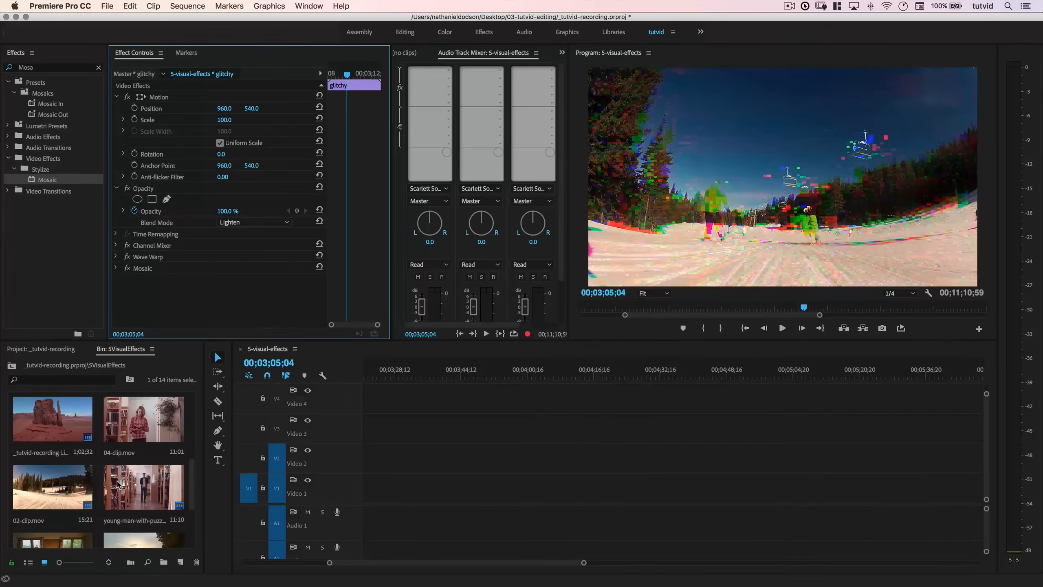
scroll(68, 441, up, 2)
drag(49, 419, 423, 477)
drag(421, 374, 463, 413)
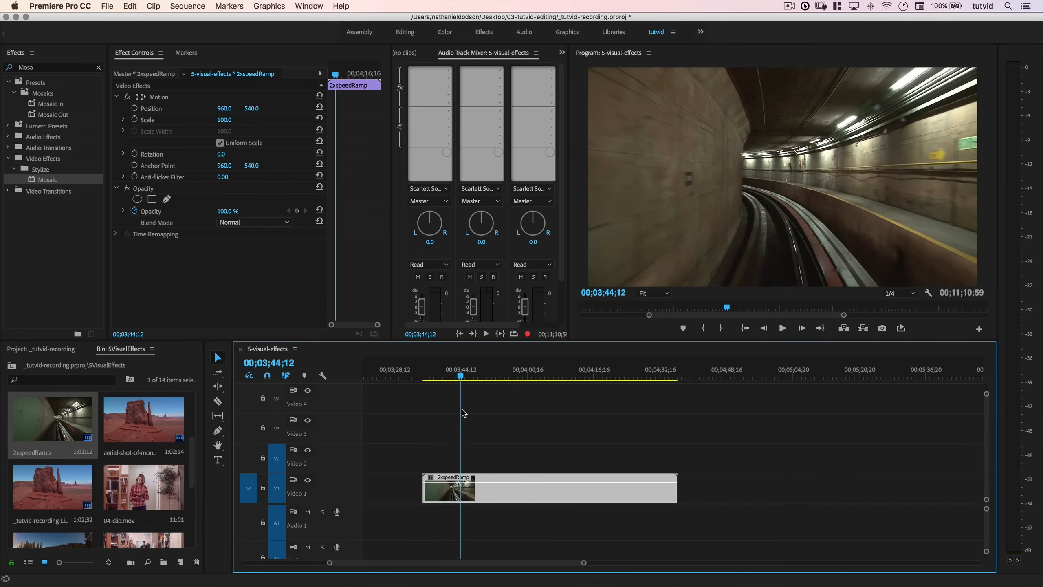
key(space)
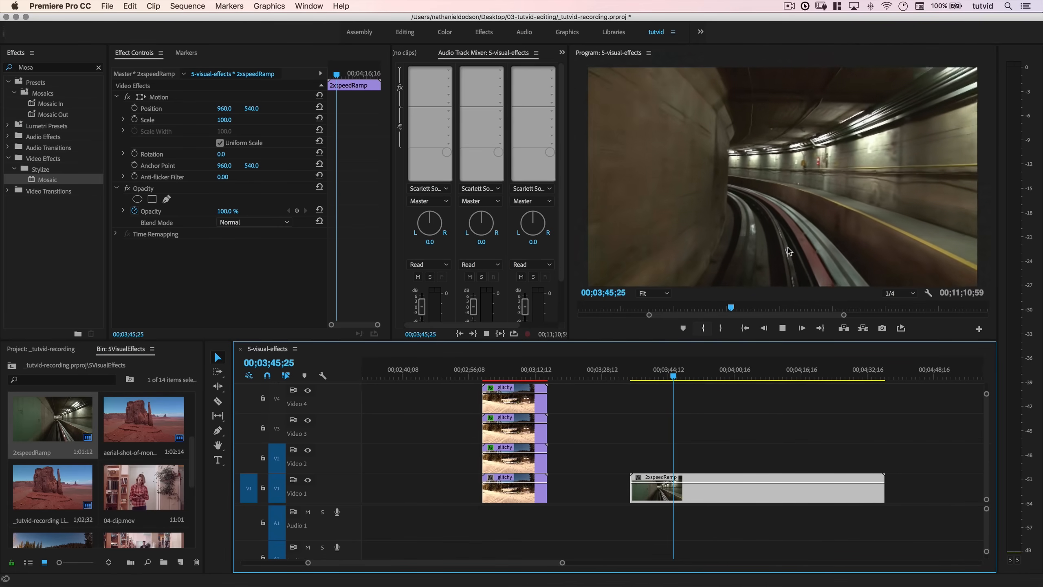
Place the aerial-shot-of-monument-valley clip on Video 2 above the tunnel clip for a quick preview, and delete it.
key(space)
drag(159, 419, 624, 462)
drag(647, 372, 748, 379)
drag(799, 381, 693, 415)
click(714, 464)
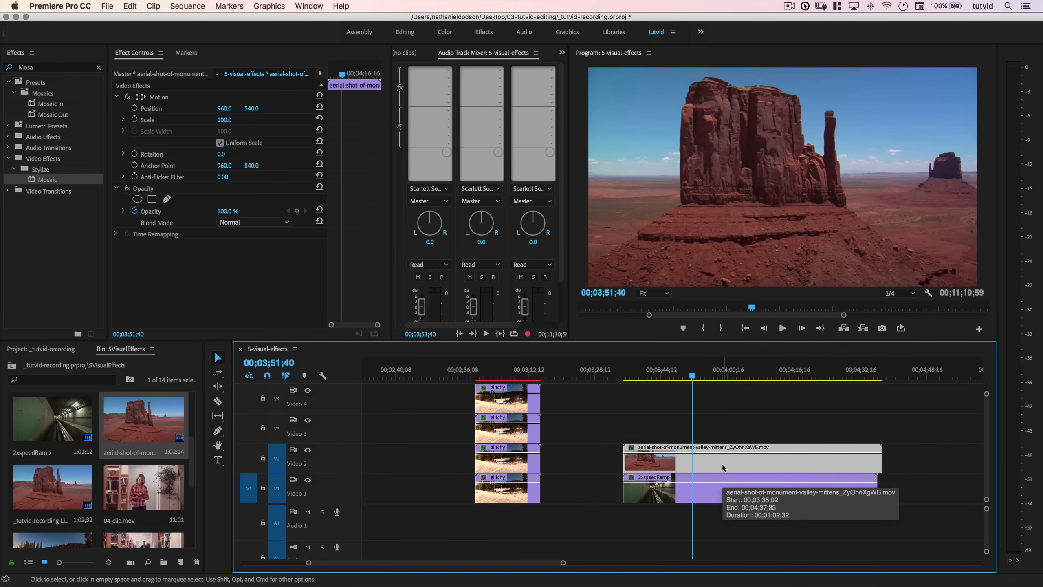
key(Delete)
Show the Time Remapping Speed keyframe line on the 2xspeedRamp clip.
drag(664, 372, 632, 383)
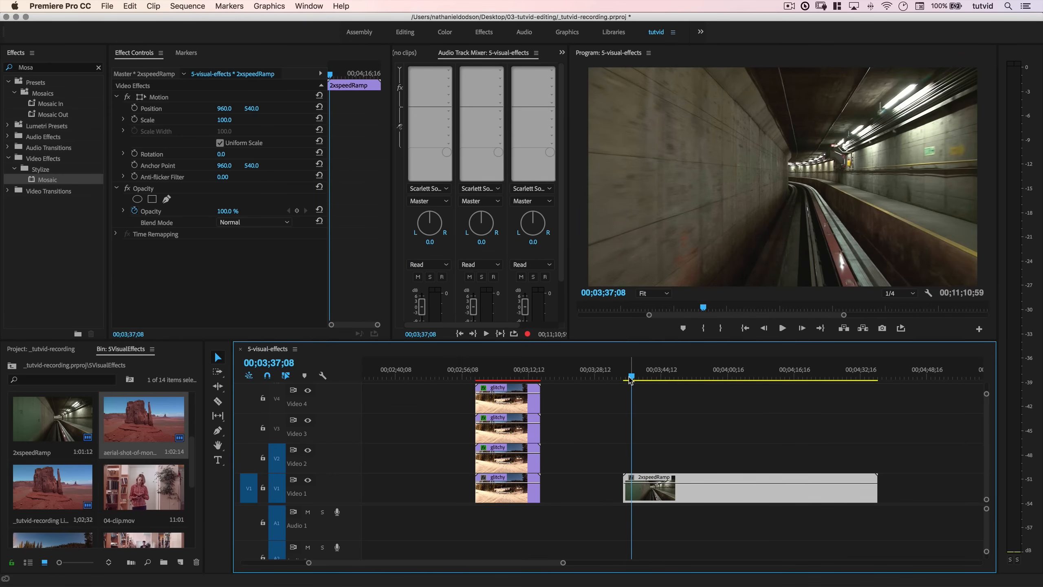
right_click(643, 489)
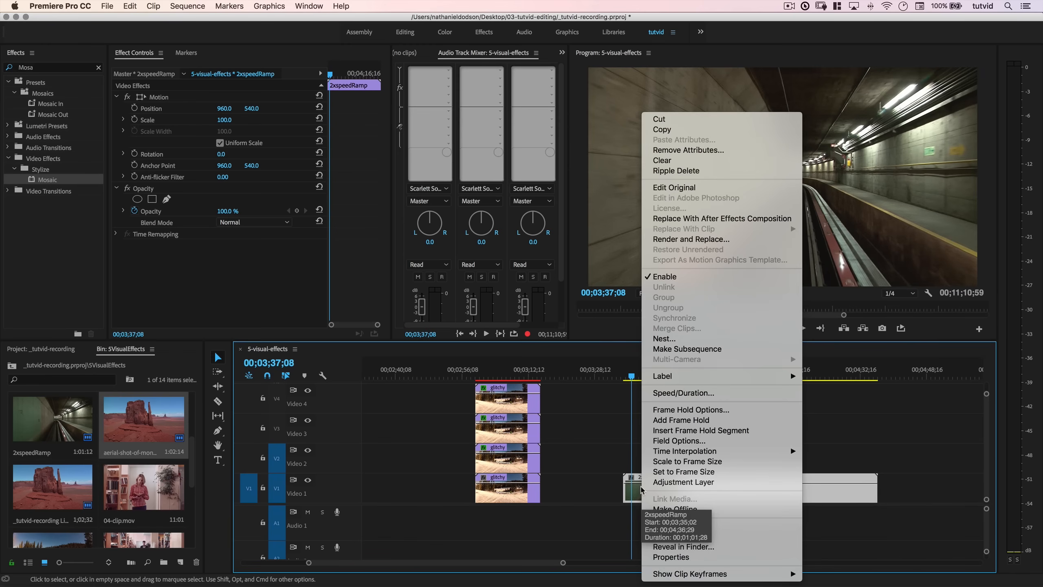
mouse_move(698, 574)
mouse_move(894, 575)
click(930, 576)
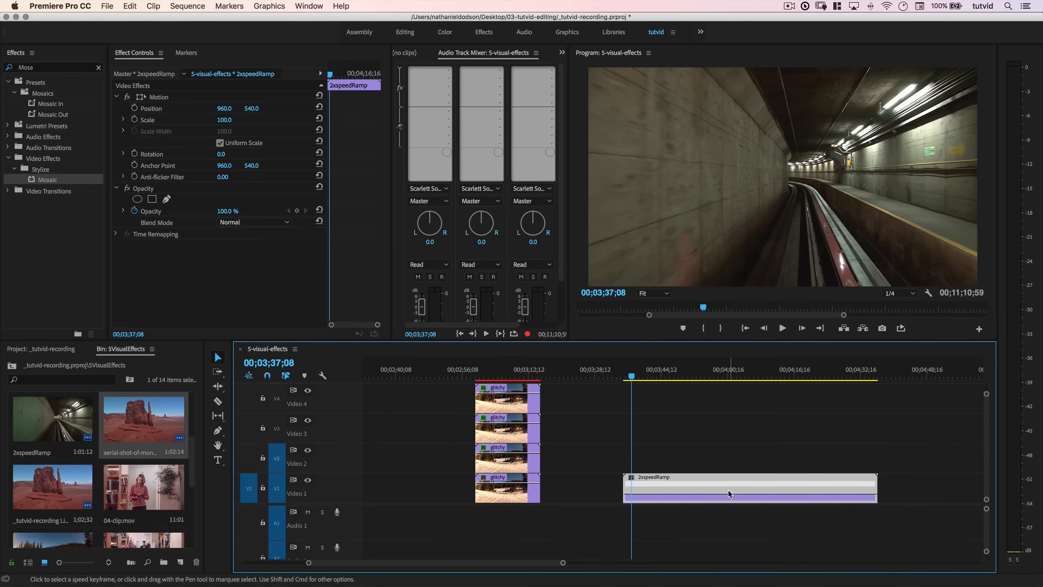
Add a speed keyframe to the 2xspeedRamp clip 30 frames after its start, at 00;03;35;32.
key(equal)
key(equal)
scroll(729, 493, down, 2)
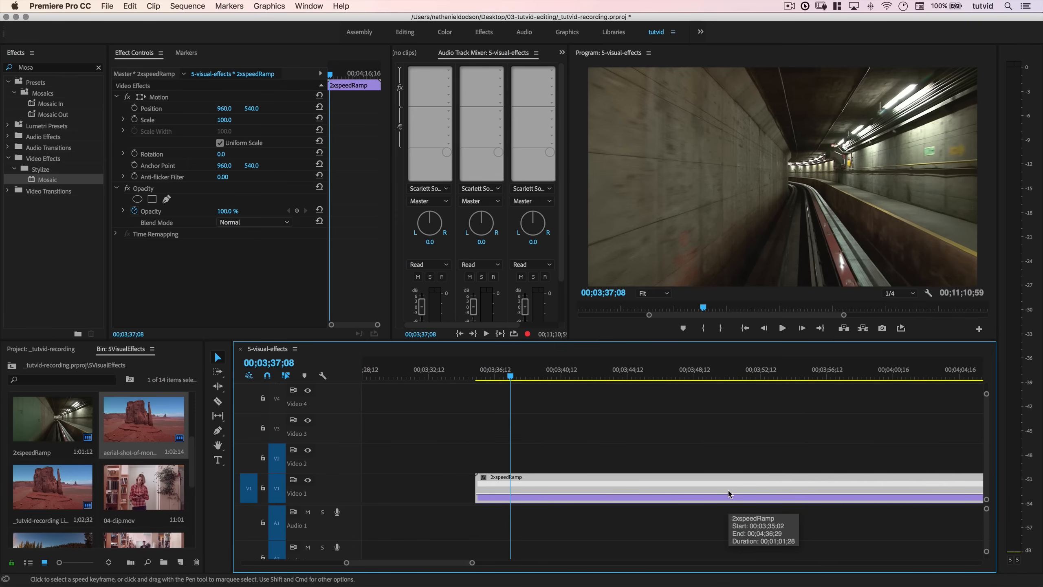
key(Up)
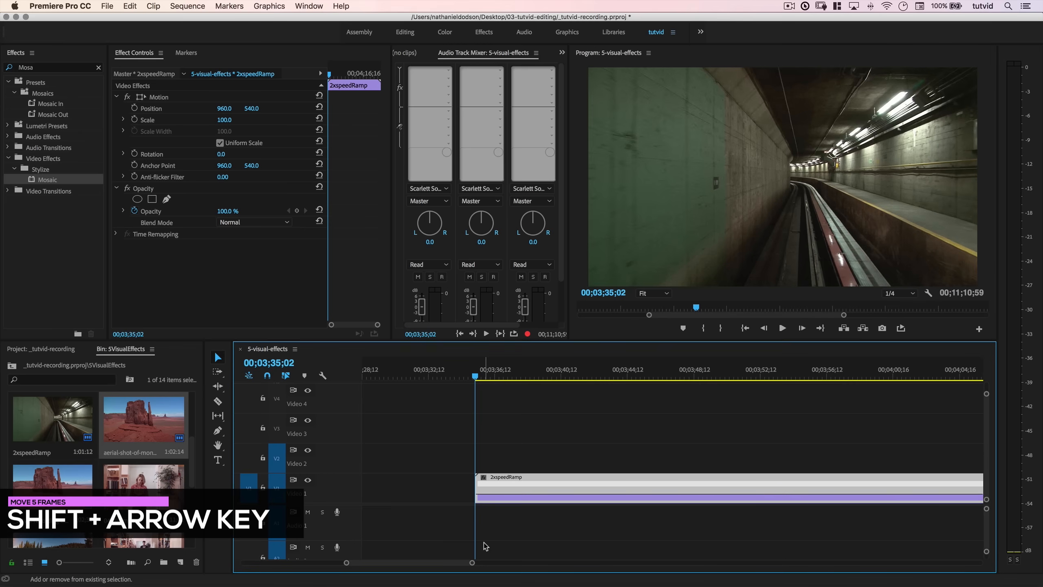
key(shift+Right)
key(shift+Right)
key(shift+Right)
key(shift+Right)
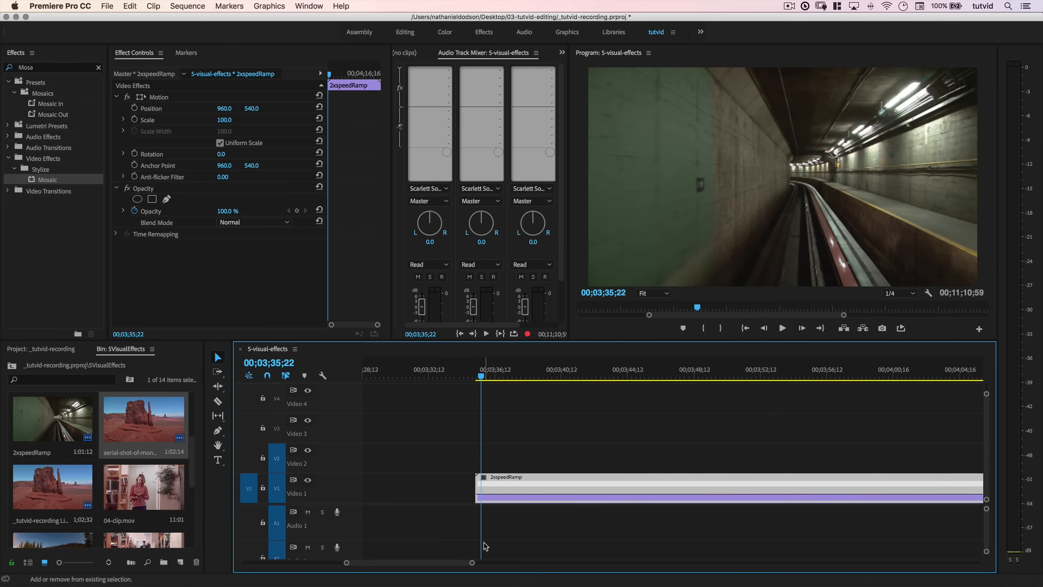
key(shift+Right)
key(shift+Right)
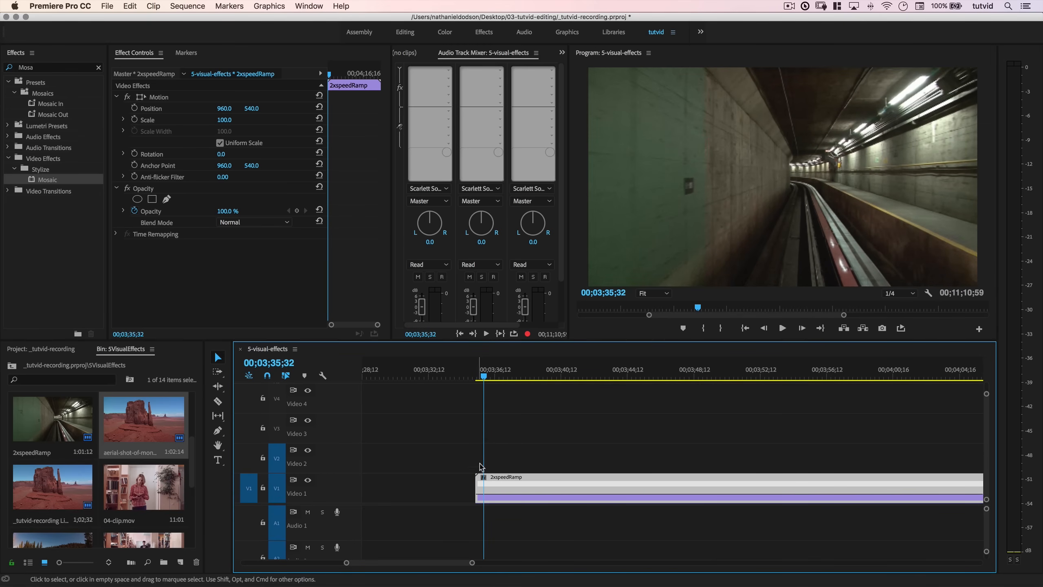
super+click(484, 497)
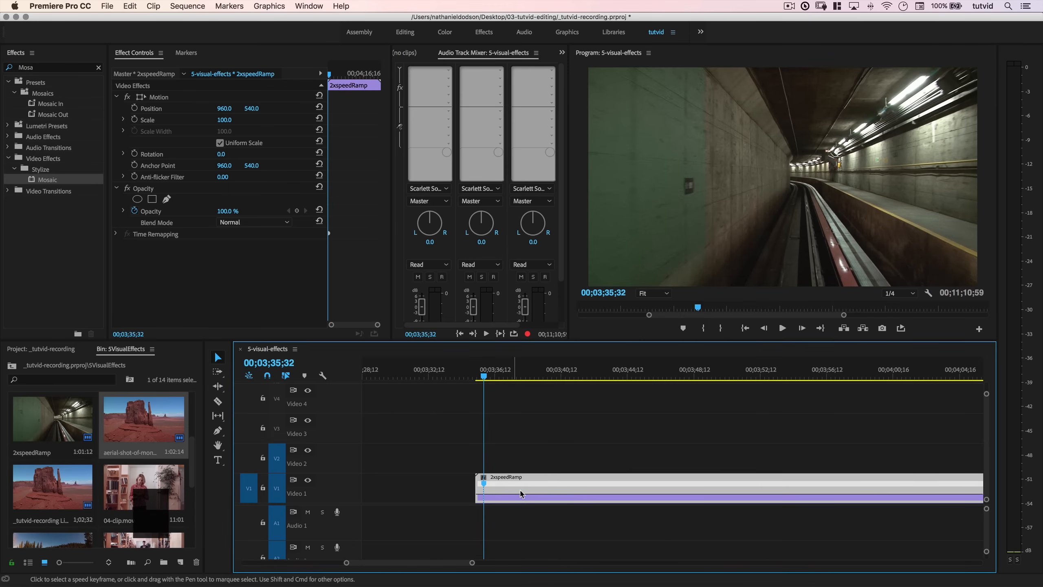
Add a second speed keyframe 30 frames before the end of the 2xspeedRamp clip, at 00;04;36;00.
scroll(572, 494, right, 5)
scroll(575, 491, right, 5)
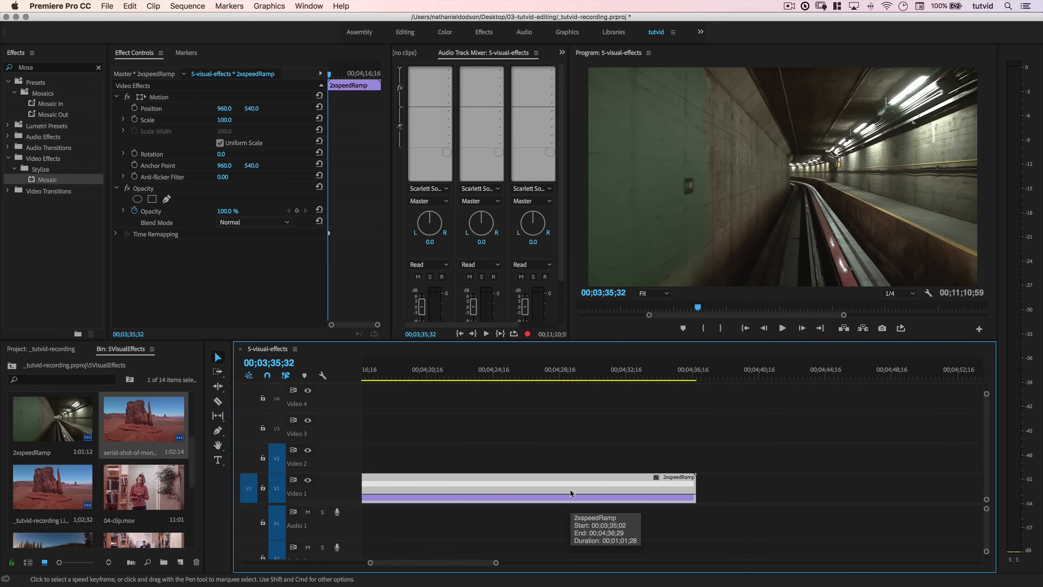
key(End)
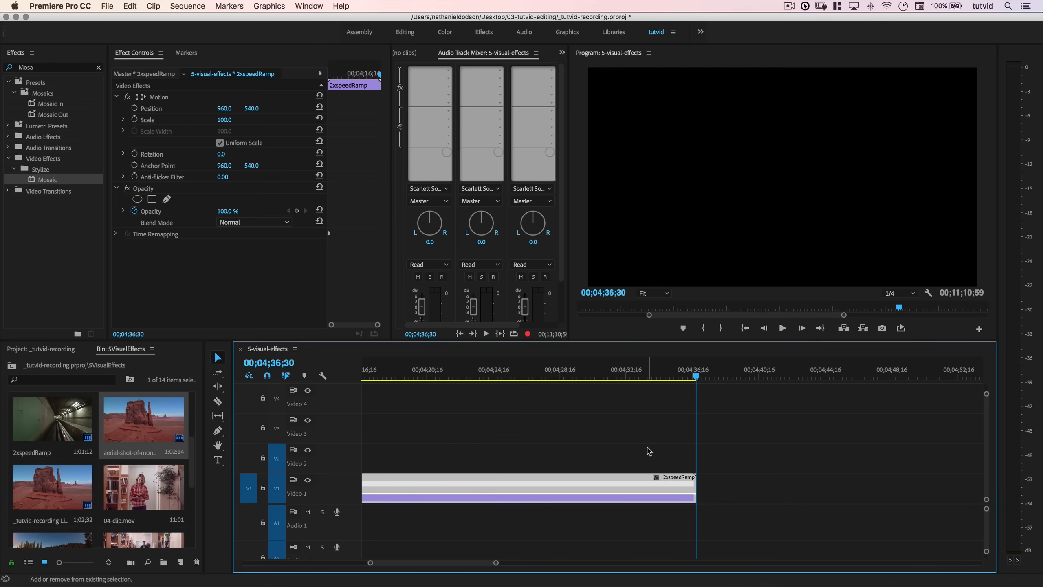
key(shift+Left)
key(shift+Left)
key(shift+Left)
key(shift+Left)
key(shift+Left)
key(shift+Left)
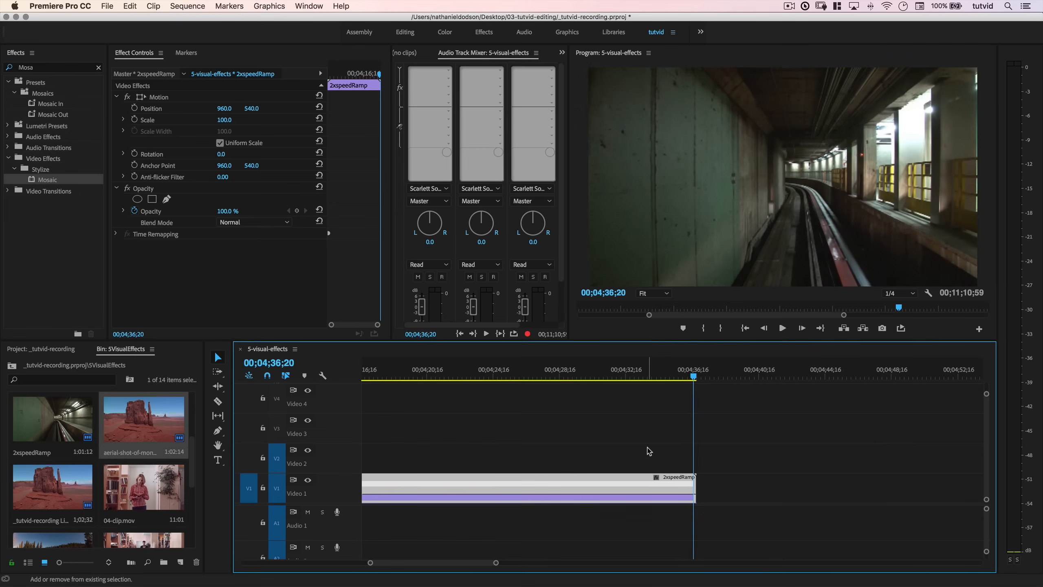
super+click(691, 498)
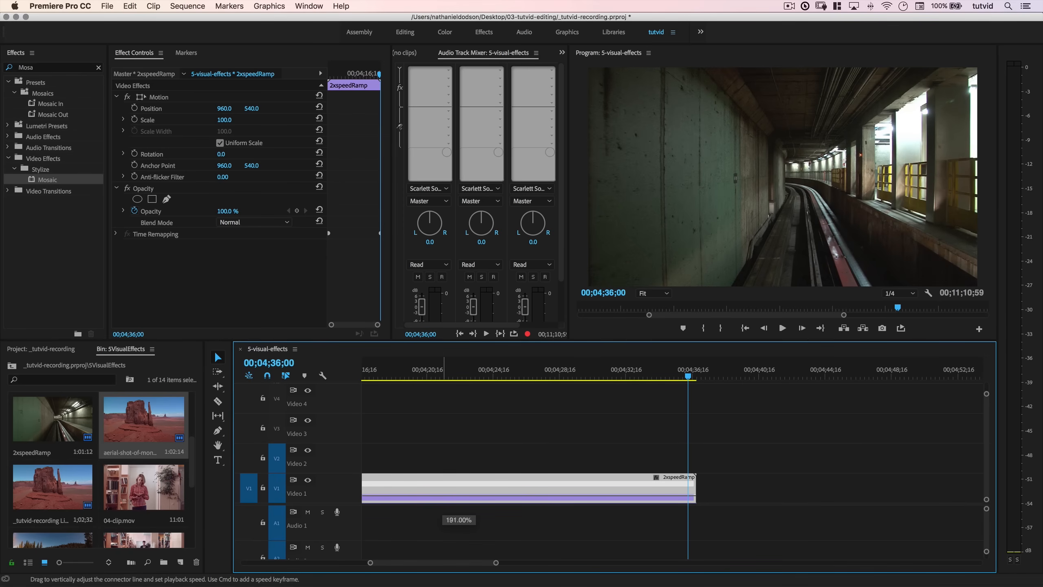
Raise the speed between the two keyframes until the 2xspeedRamp clip lasts about 7 seconds, and play it back.
drag(444, 495, 442, 1)
scroll(480, 478, left, 5)
scroll(480, 480, left, 5)
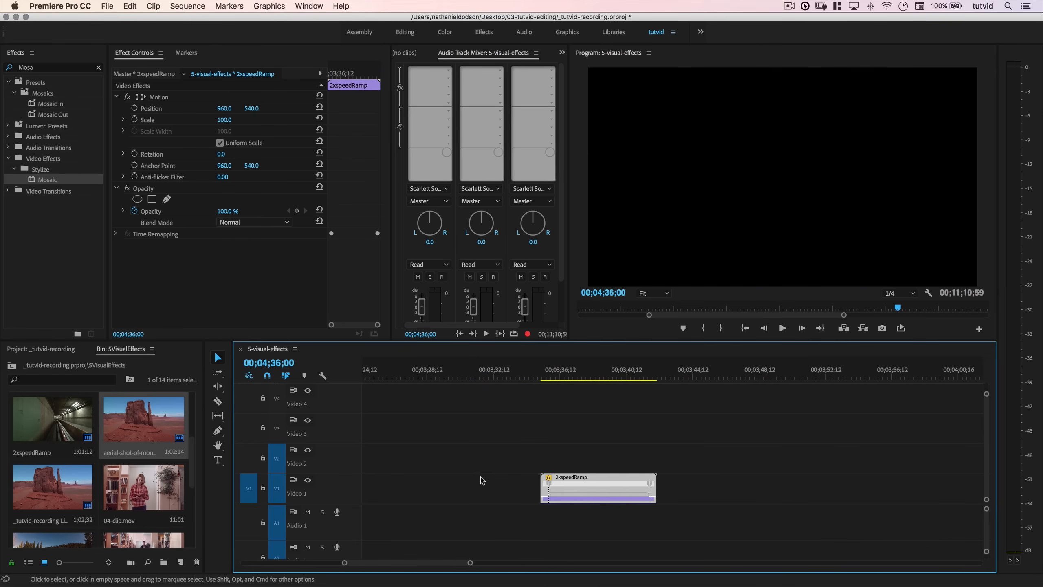
click(459, 370)
key(space)
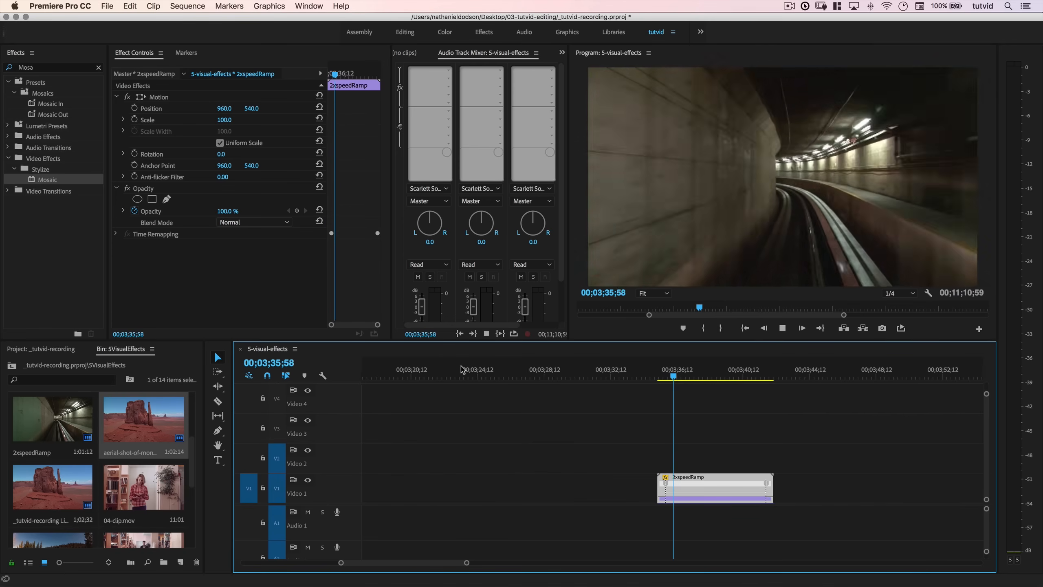
key(space)
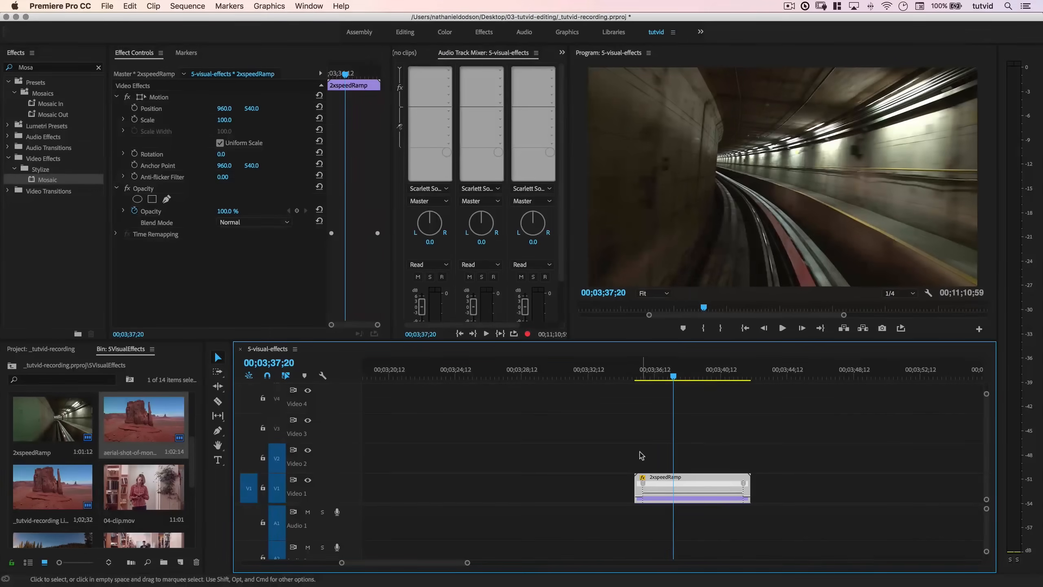
Split both speed keyframes on the tunnel clip so its speed ramps up gradually near the start and down near the end.
key(equal)
key(equal)
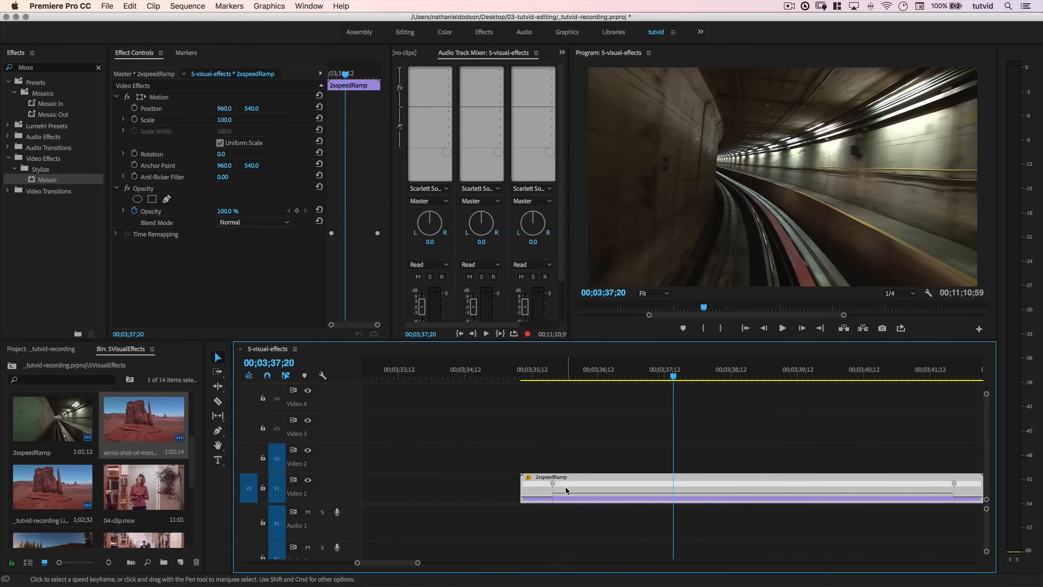
drag(554, 487, 579, 487)
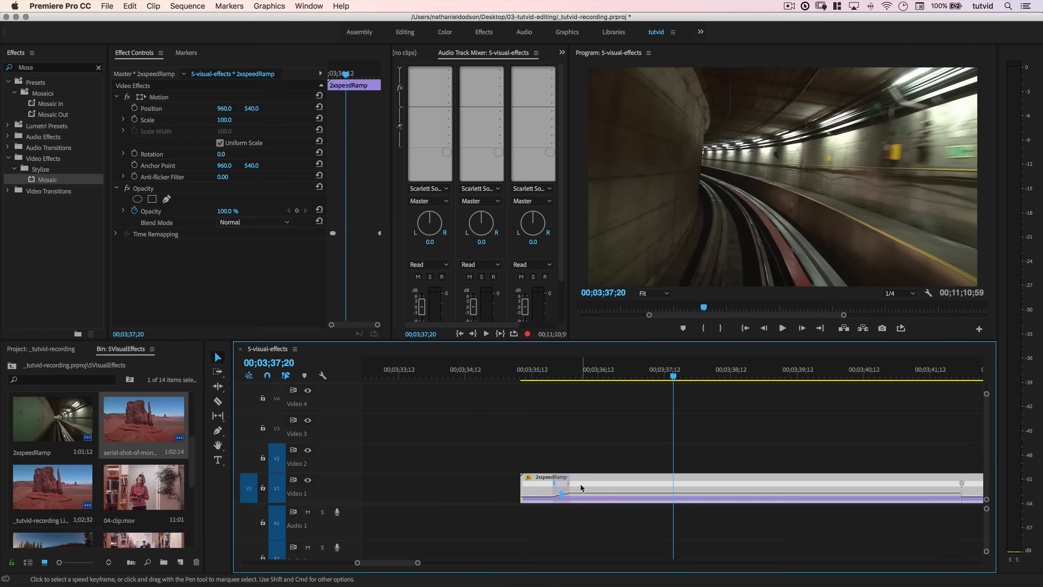
scroll(580, 487, right, 5)
drag(749, 486, 744, 486)
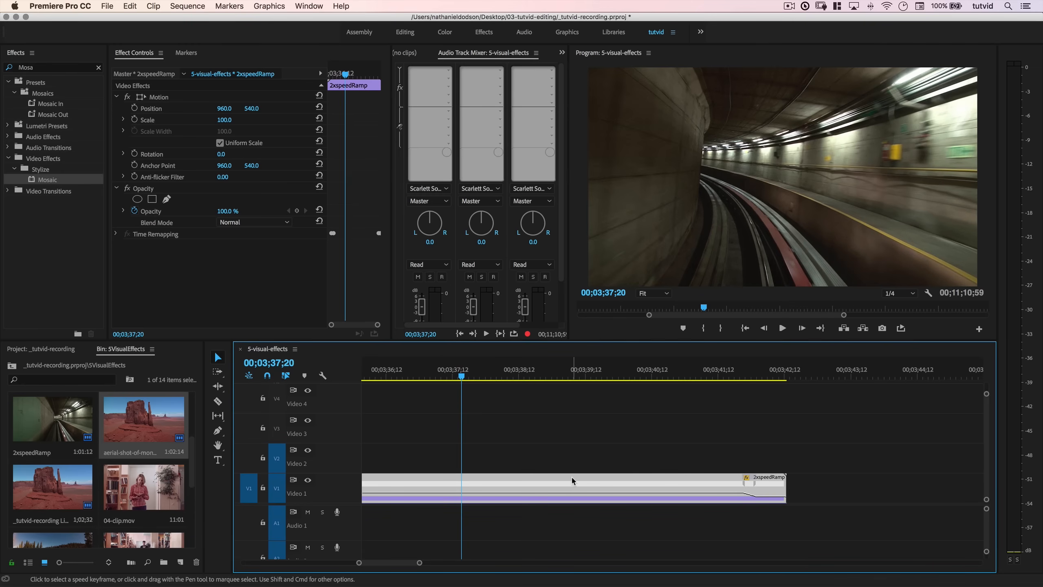
scroll(507, 445, left, 3)
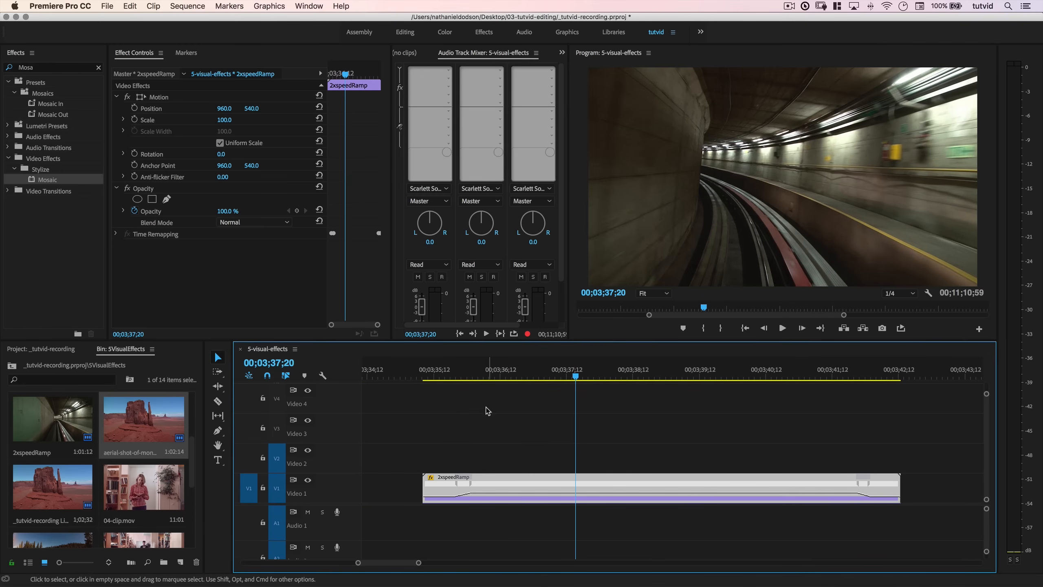
Cut the tunnel clip where the first speed ramp begins, at 00;03;35;32, and where the last ramp ends, at 00;03;41;48.
drag(474, 384, 456, 384)
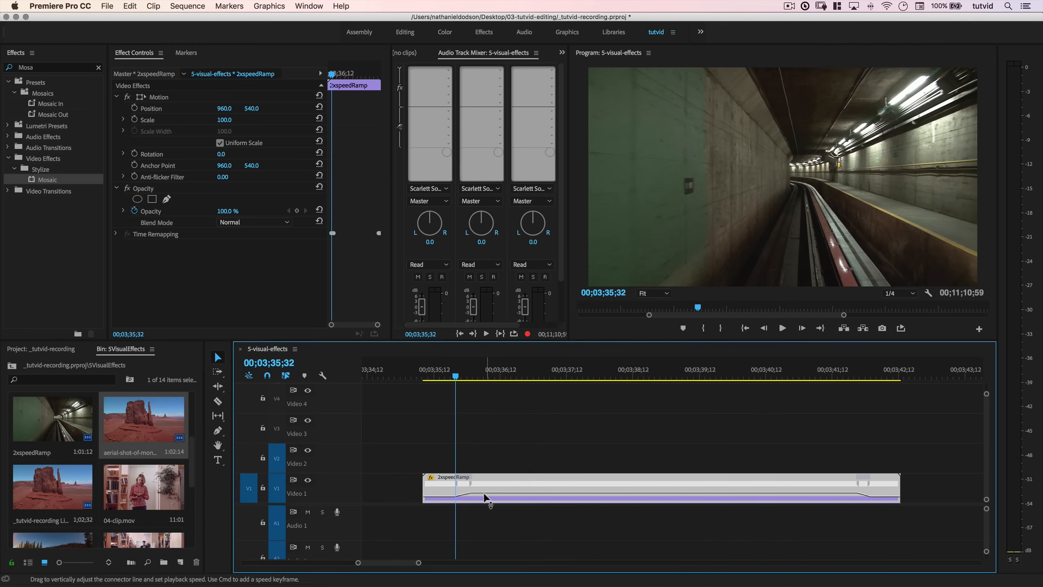
click(188, 6)
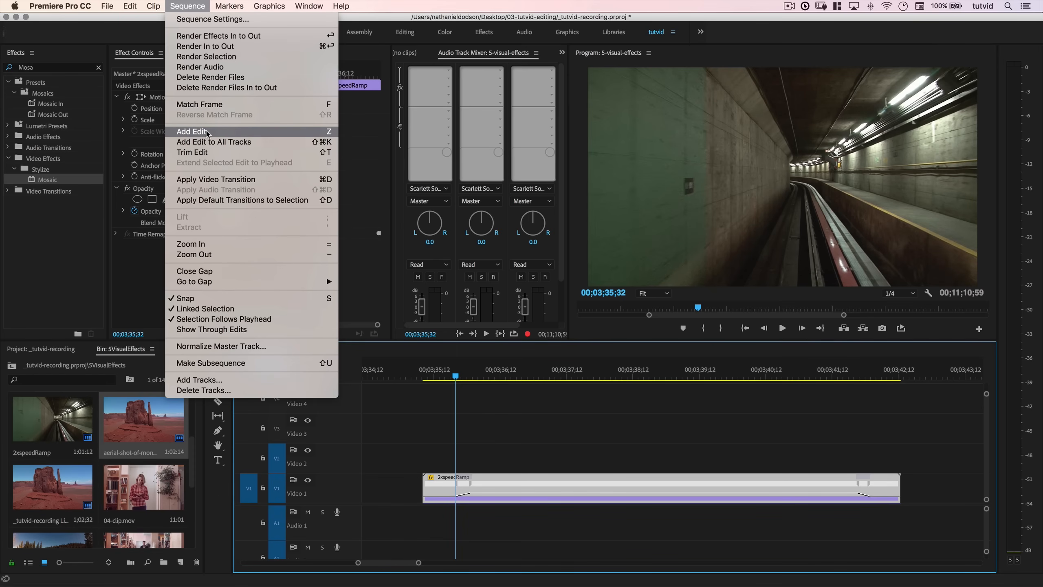
key(super+k)
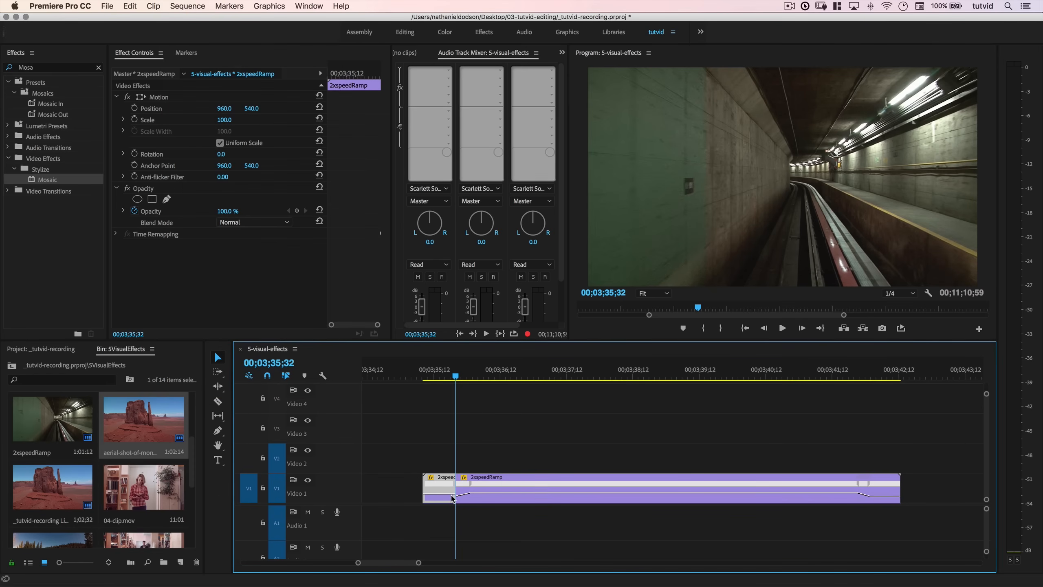
click(872, 374)
drag(871, 373, 872, 374)
key(super+k)
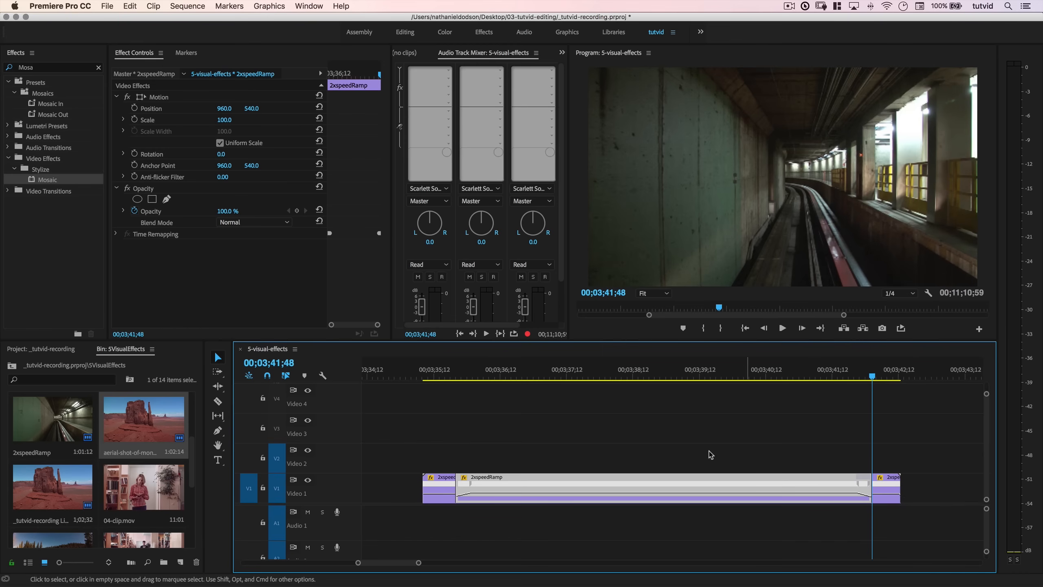
Set the middle tunnel piece's speed to 1000% with Optical Flow time interpolation.
right_click(588, 487)
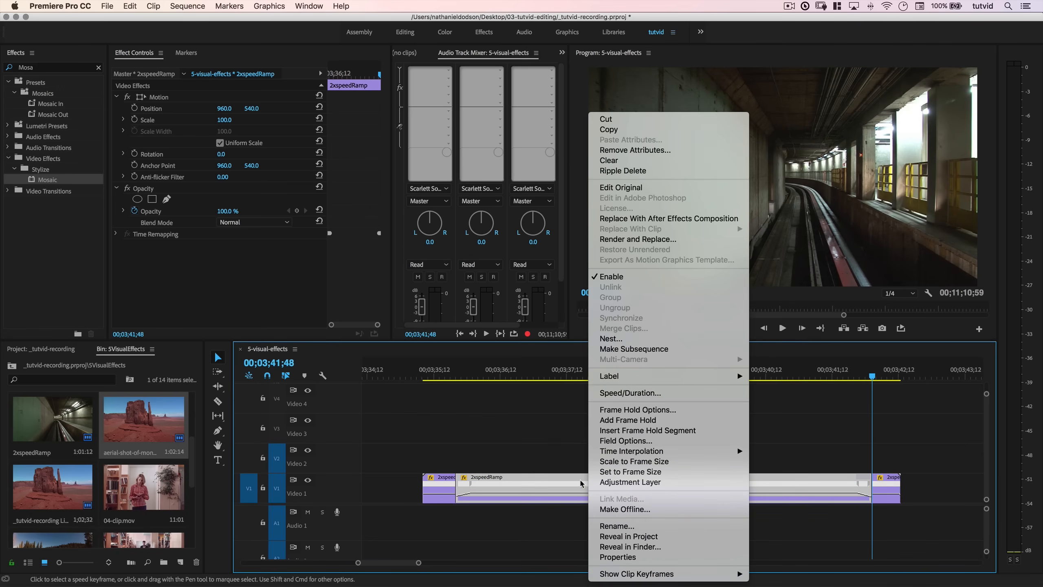
click(624, 394)
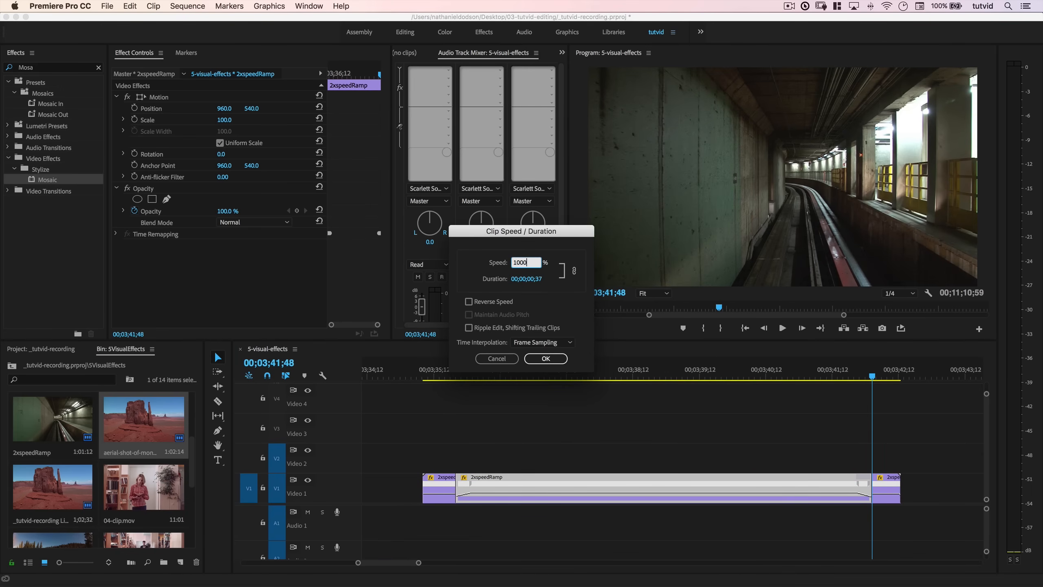
click(549, 347)
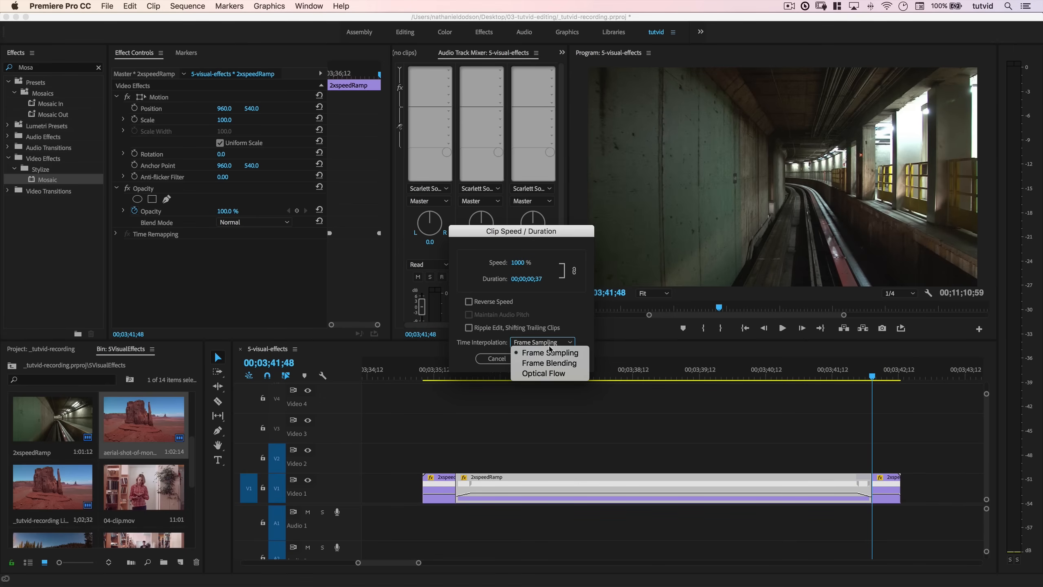
click(563, 374)
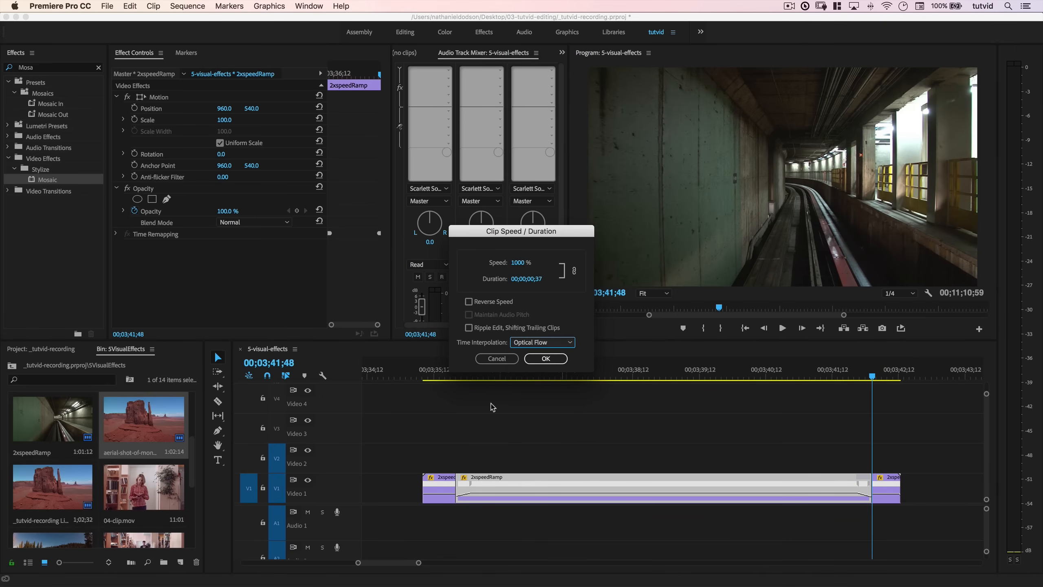
click(546, 358)
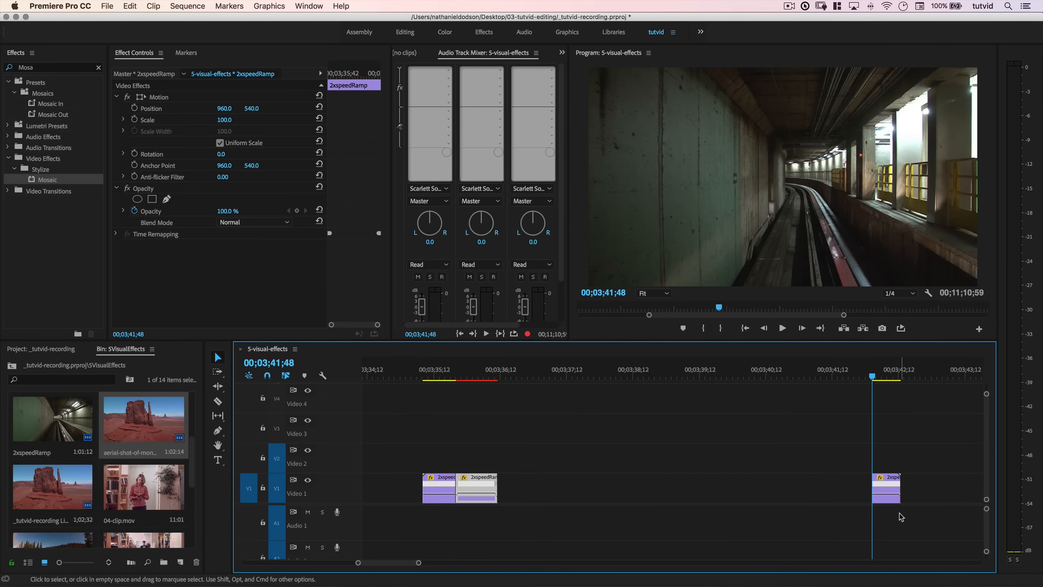
Move the last tunnel piece up against the sped-up middle piece and play back the speed ramp.
drag(897, 501, 512, 488)
drag(447, 372, 428, 374)
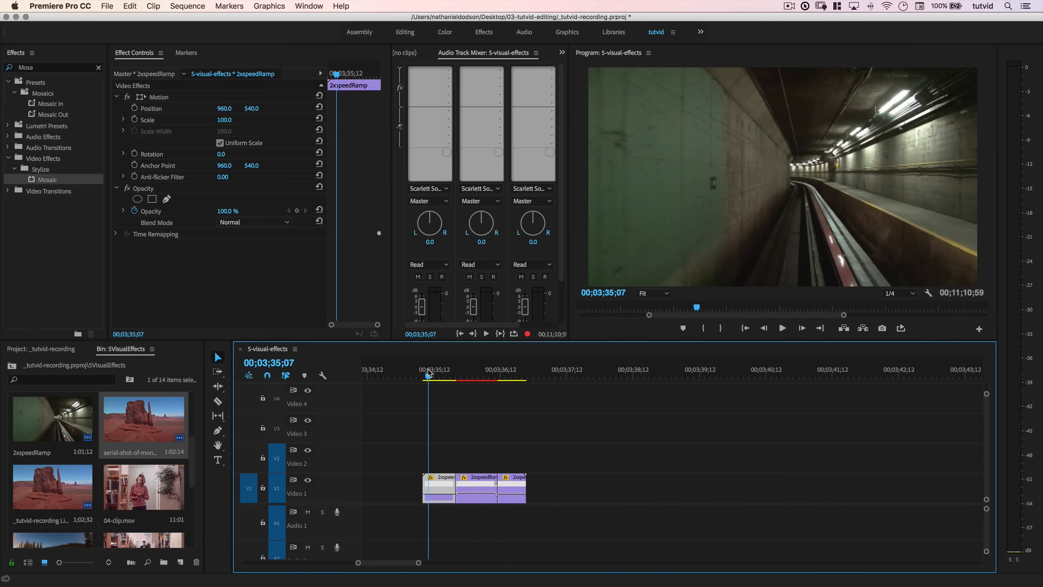
key(space)
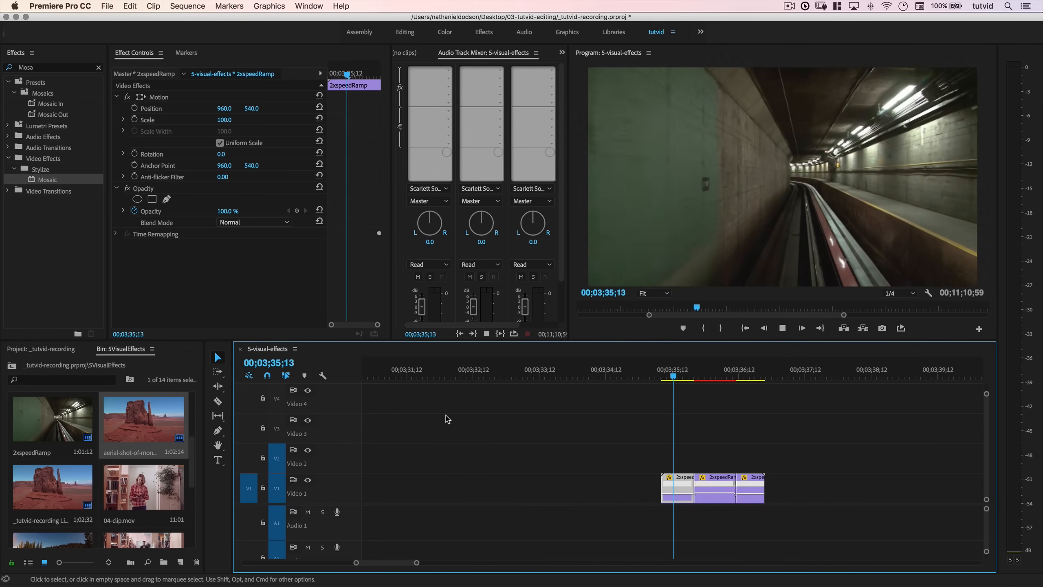
key(space)
drag(617, 373, 564, 387)
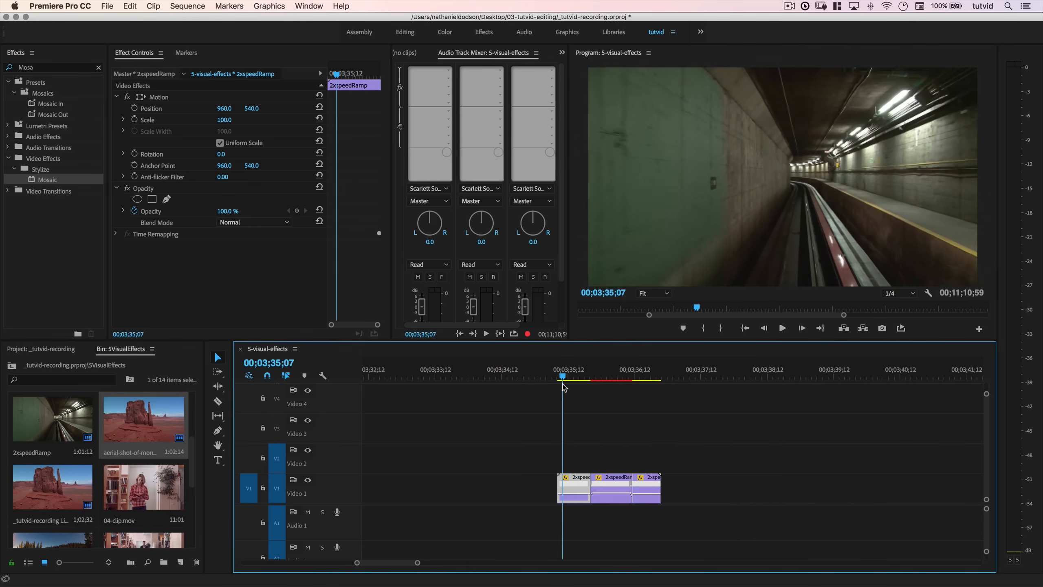
key(space)
key(space)
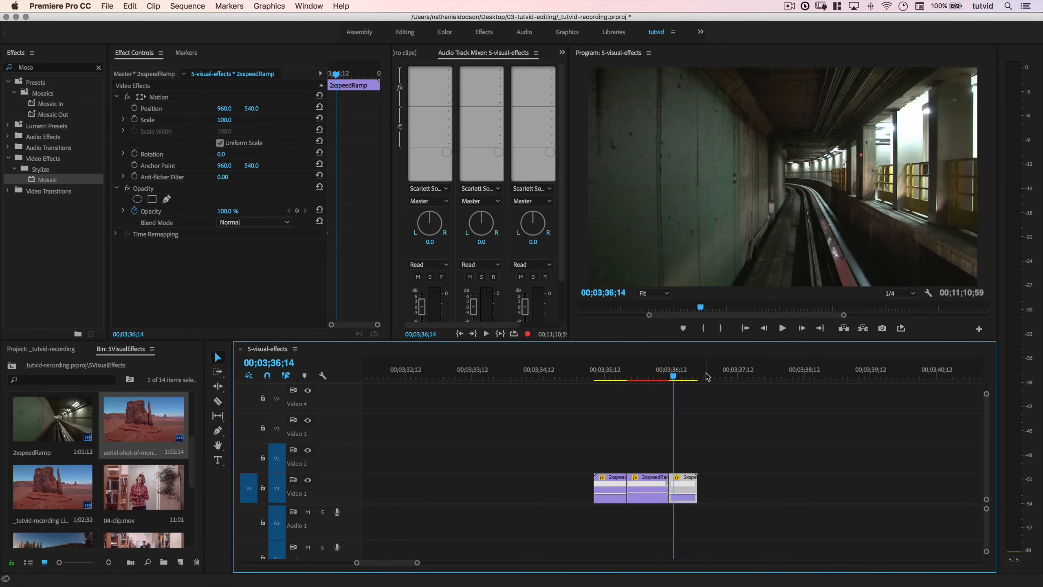
drag(640, 371, 596, 365)
key(space)
key(space)
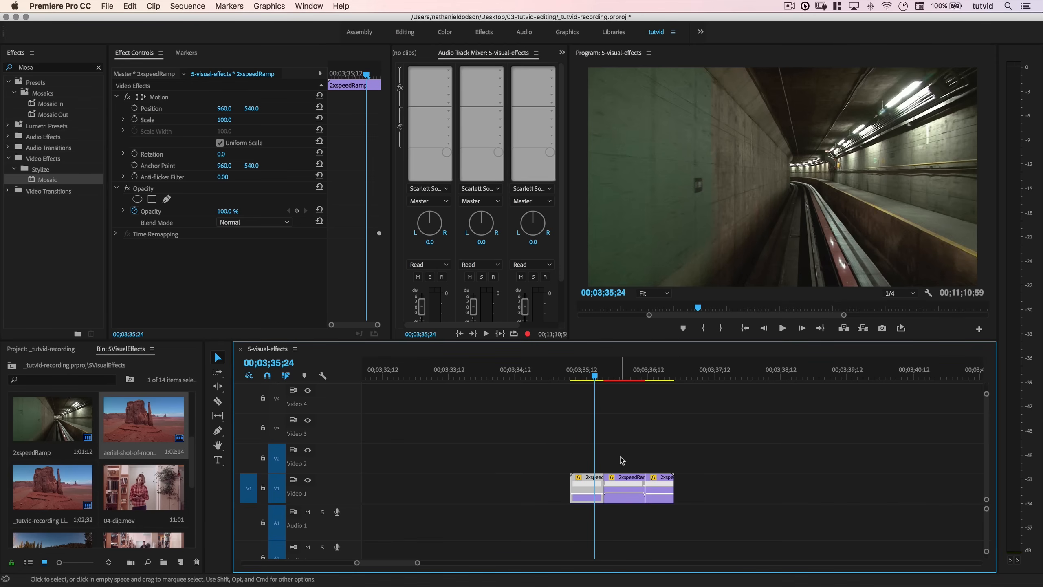
Find the 05-clips.mov runner clip further along the timeline and play back its opening seconds.
key(minus)
key(minus)
key(minus)
scroll(693, 462, down, 3)
scroll(693, 464, down, 3)
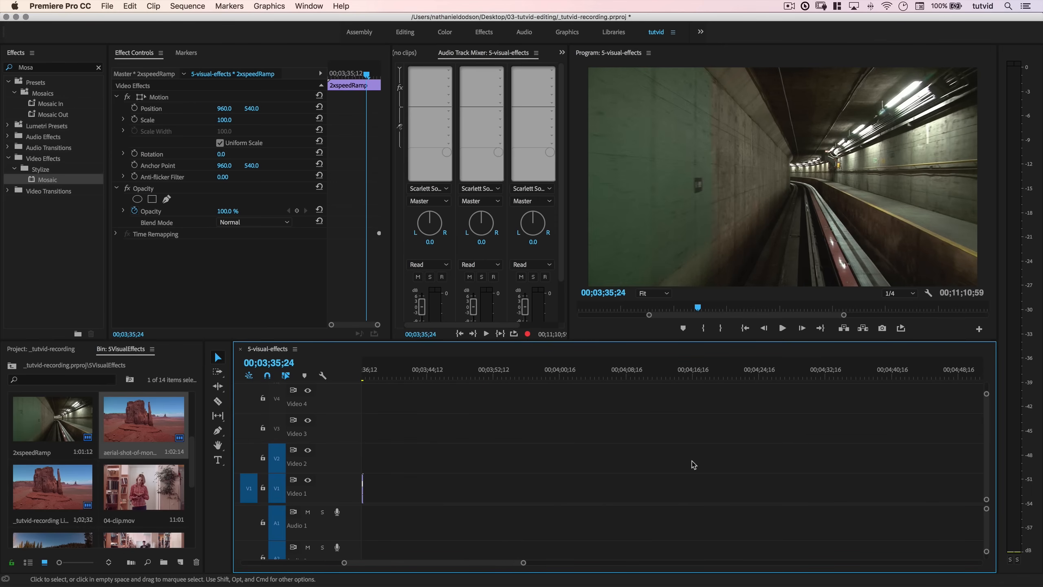
scroll(160, 481, down, 4)
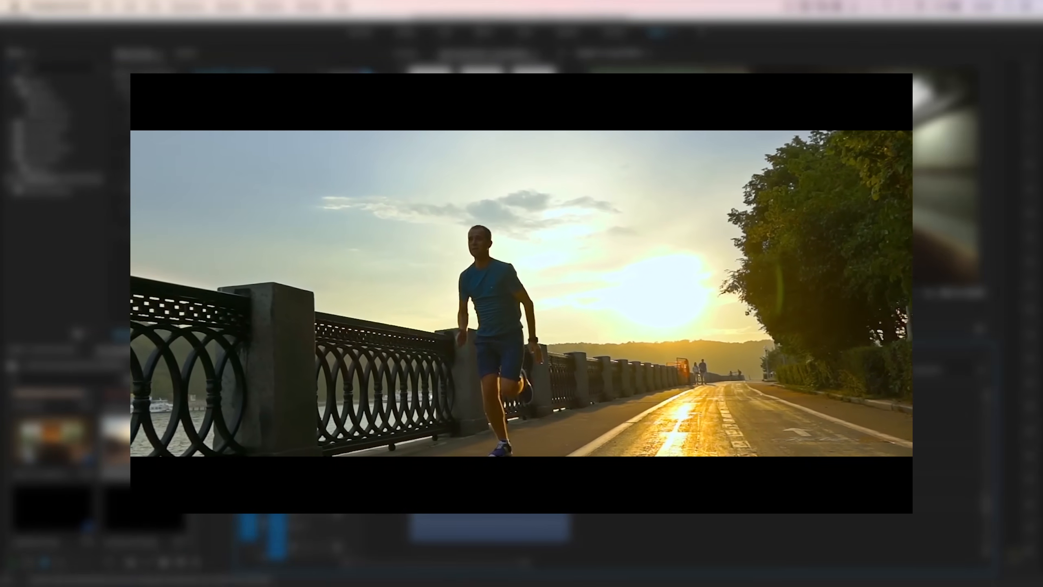
key(space)
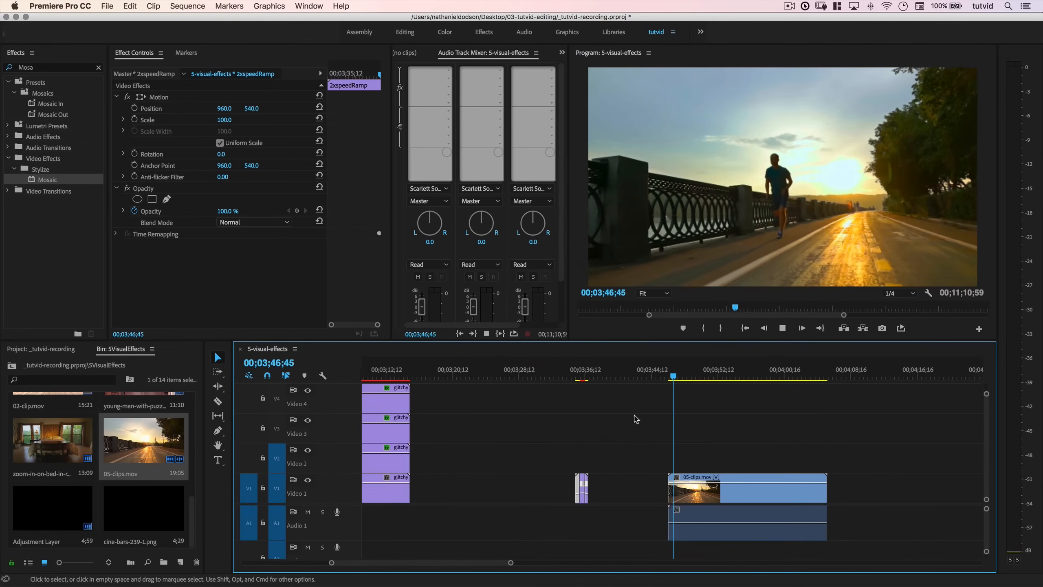
click(659, 377)
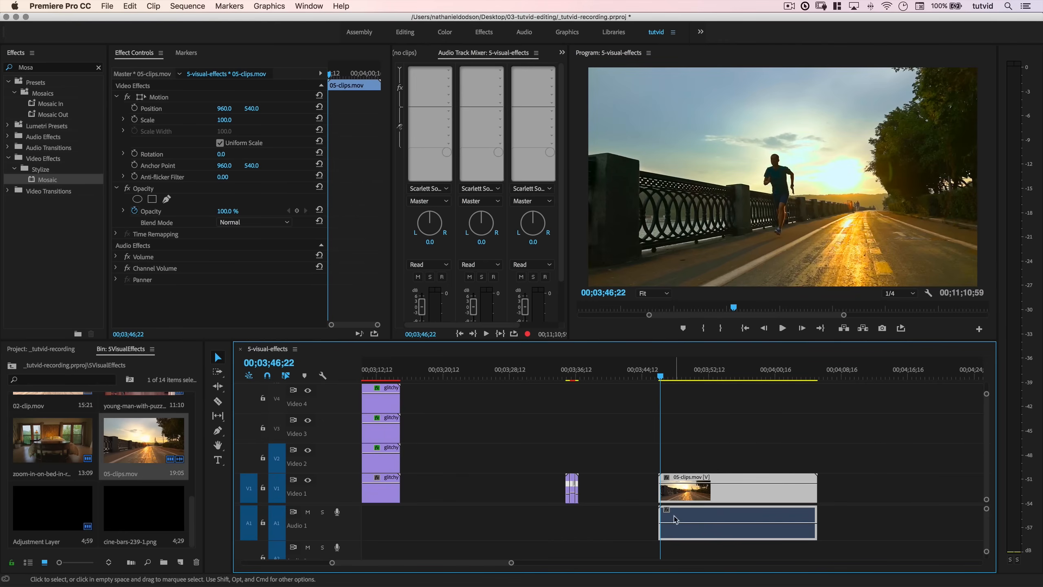
key(space)
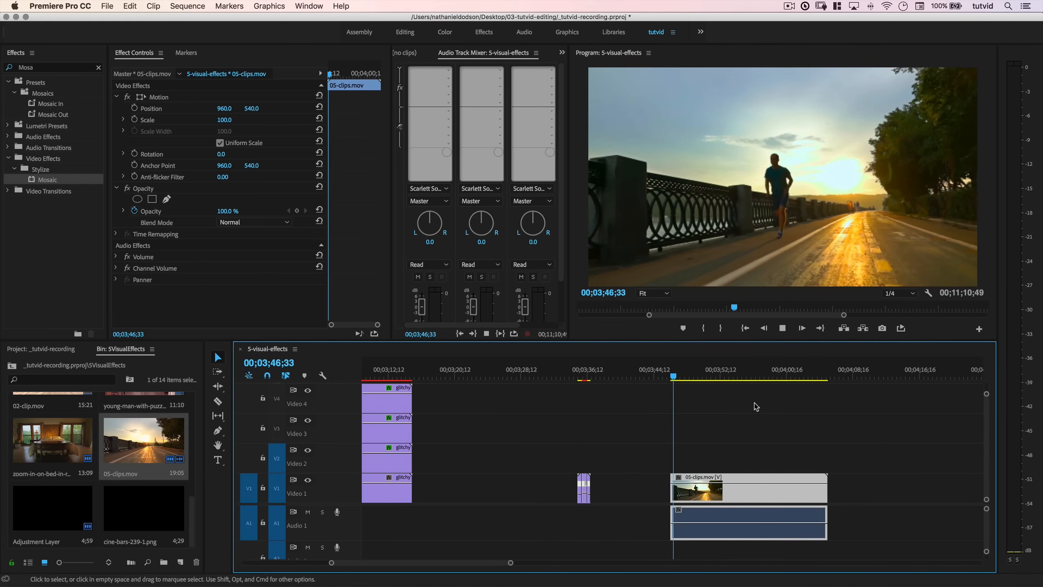
click(739, 311)
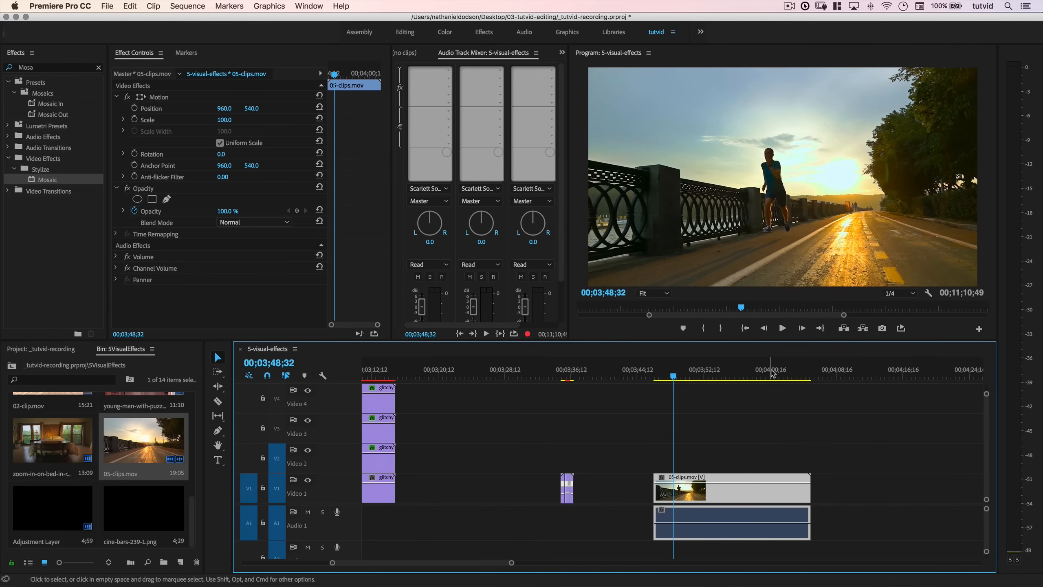
Create a new 1920 × 1080 adjustment layer at 59.94 fps Drop-Frame with square pixels in the 5VisualEffects bin.
click(155, 501)
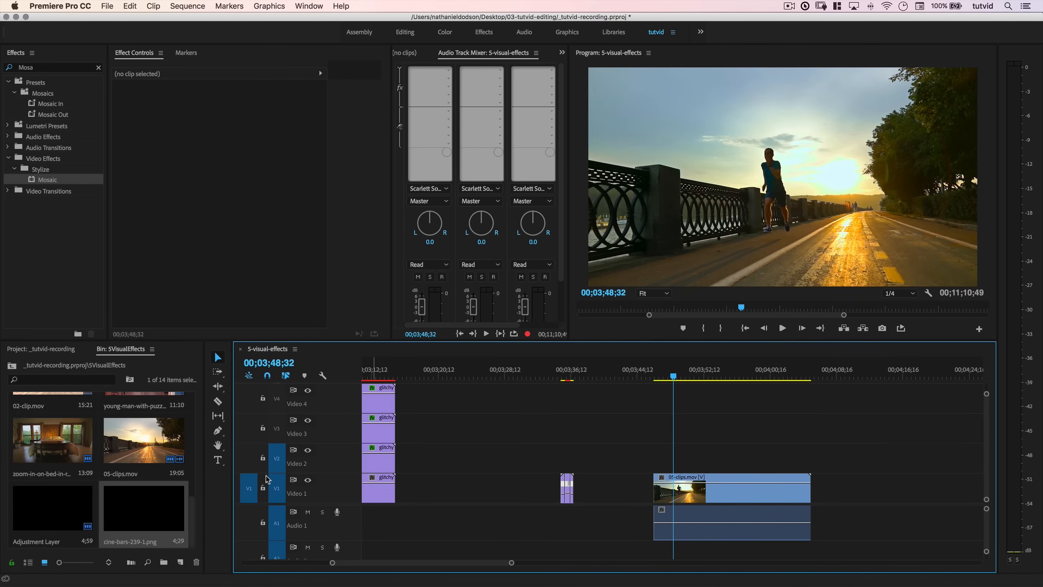
click(44, 508)
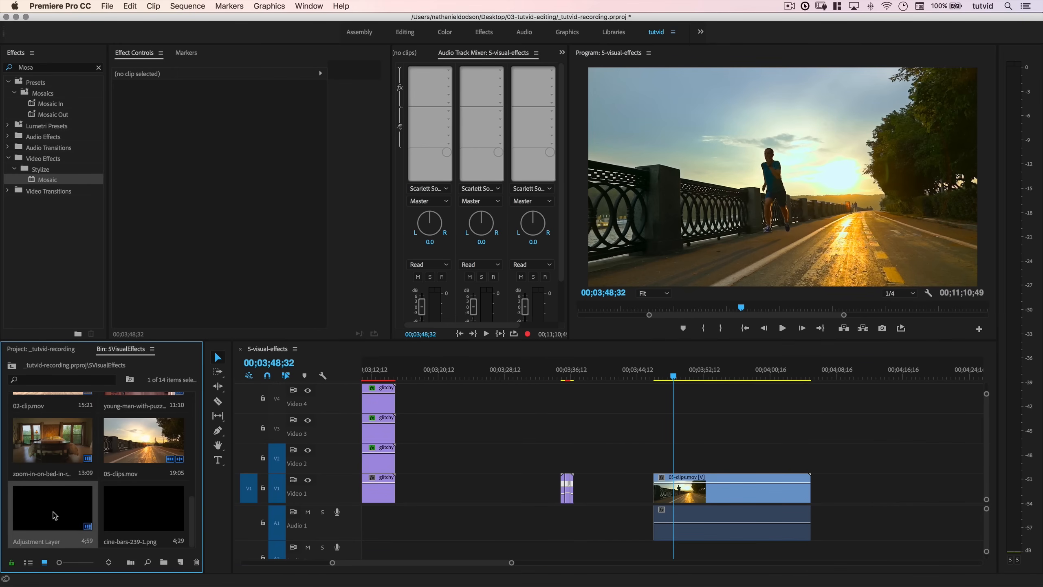
click(179, 562)
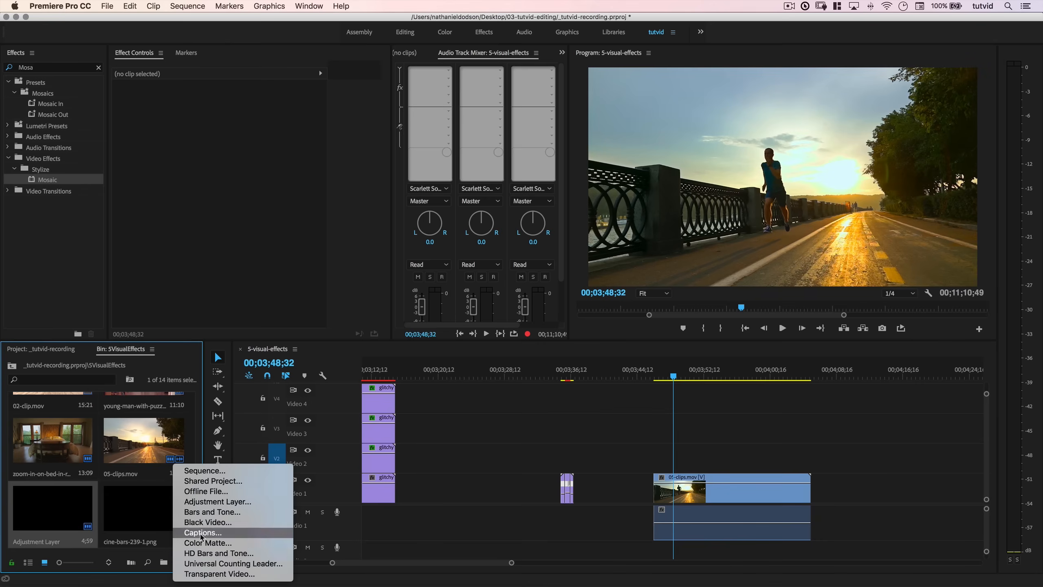
click(168, 535)
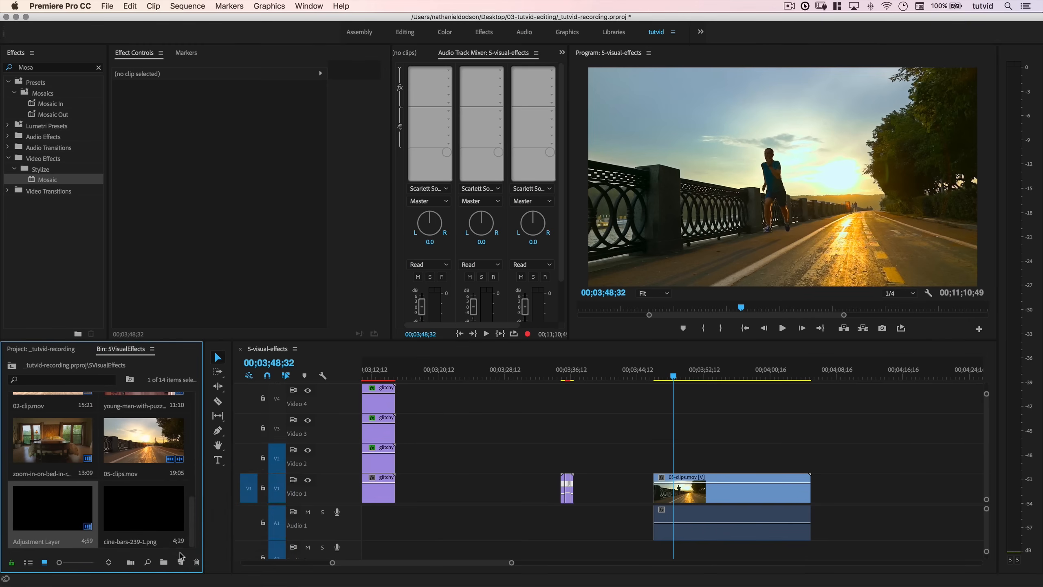
click(181, 563)
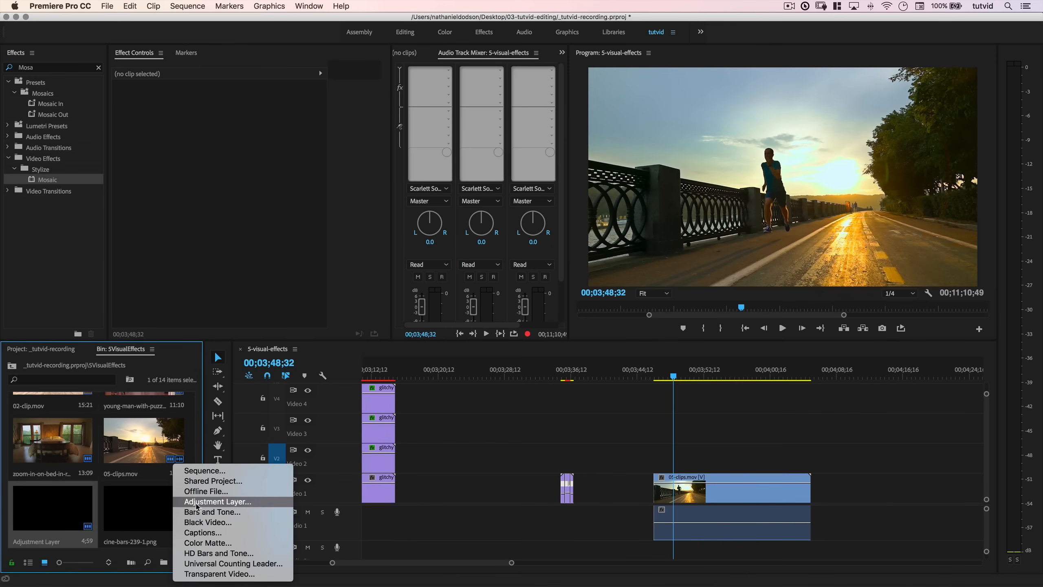
click(230, 502)
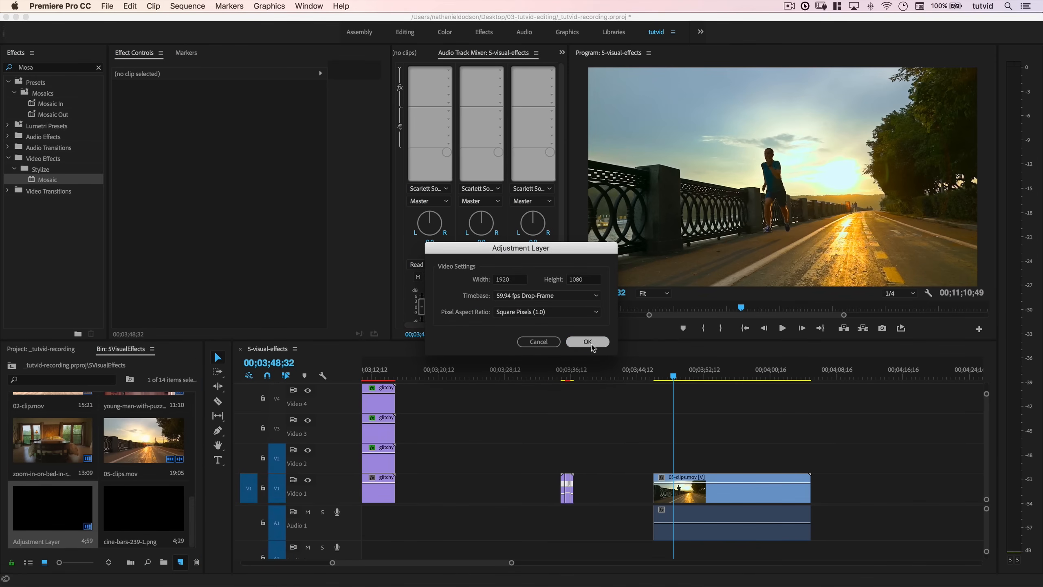
click(592, 345)
Place the new adjustment layer on Video 2 at the start of 05-clips.mov and extend it to the clip's full length.
drag(52, 497, 655, 463)
double_click(654, 463)
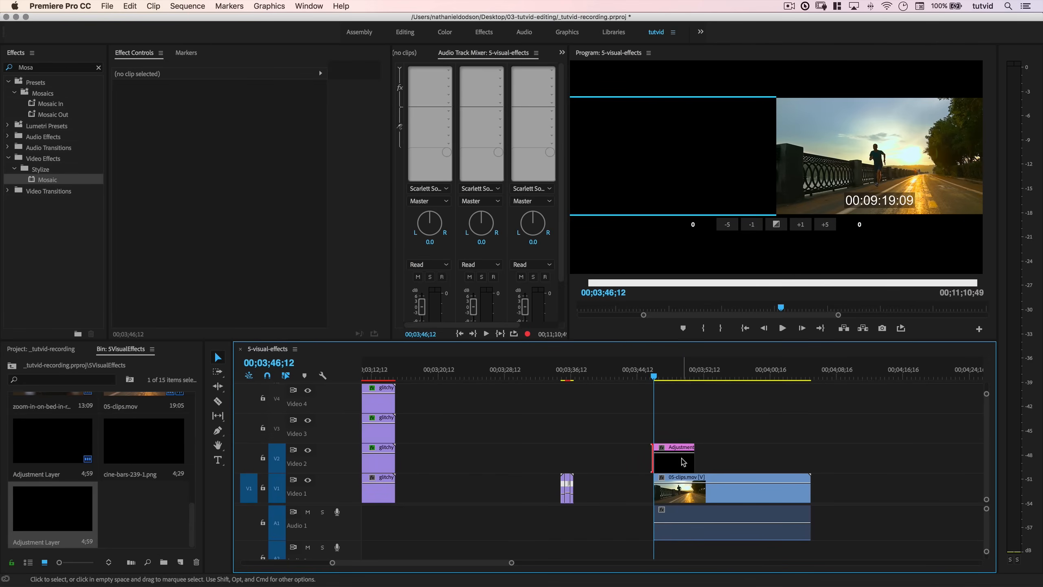
click(693, 456)
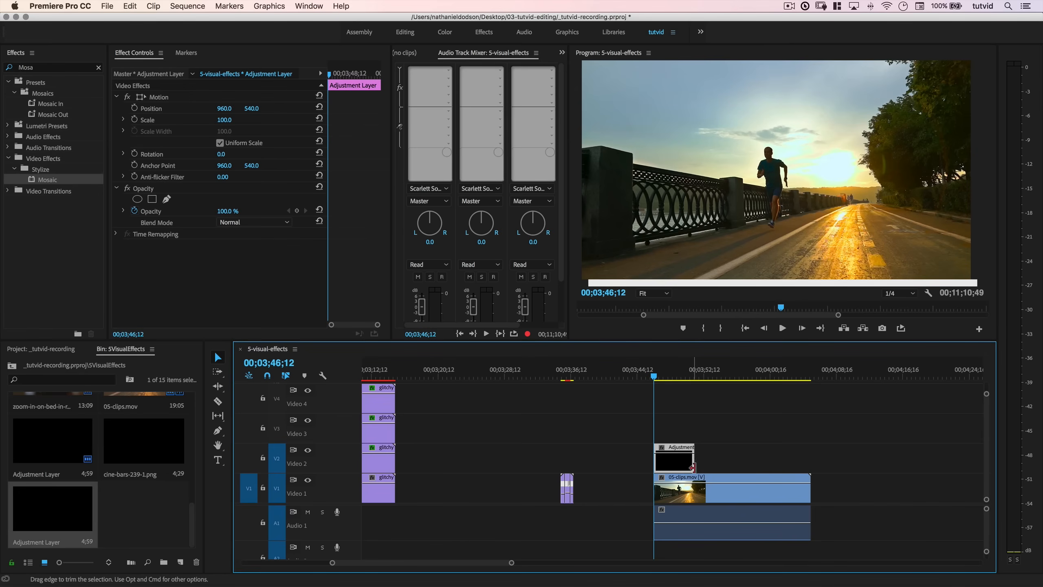
drag(693, 464, 810, 464)
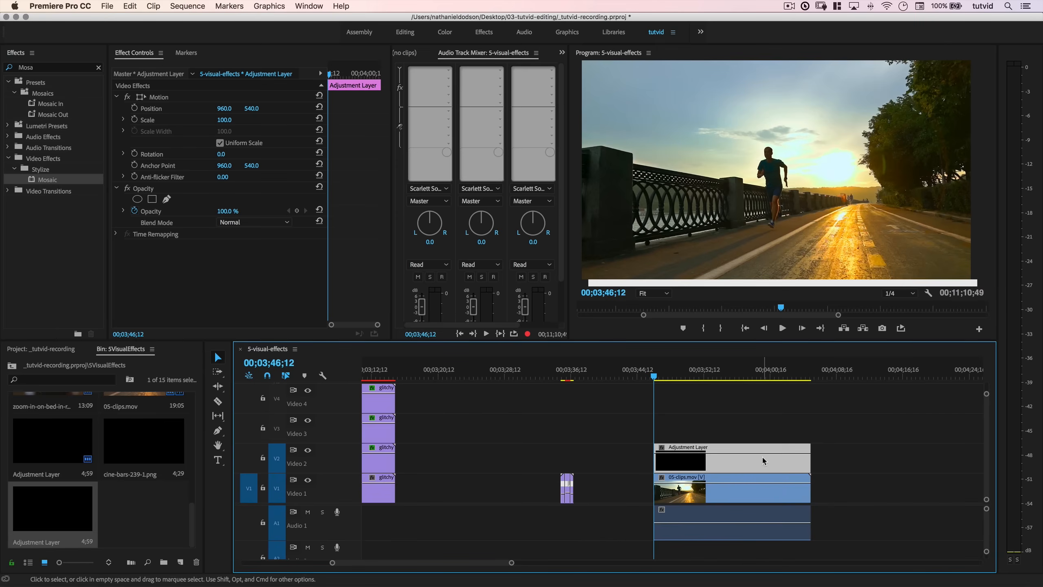
Find the Crop effect and apply it to the adjustment layer above 05-clips.mov.
double_click(28, 67)
text(Crop)
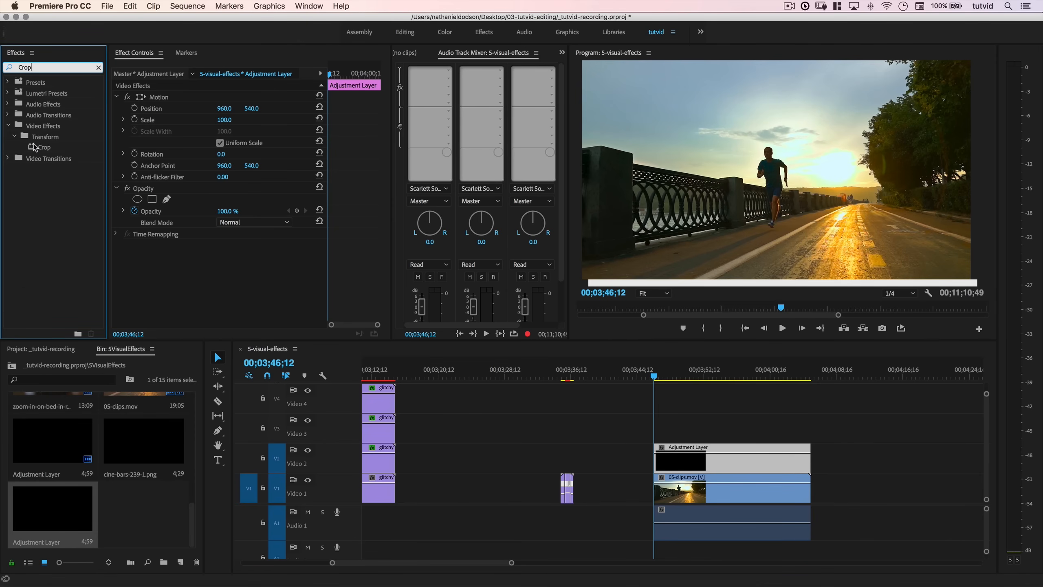
drag(36, 147, 705, 462)
click(721, 466)
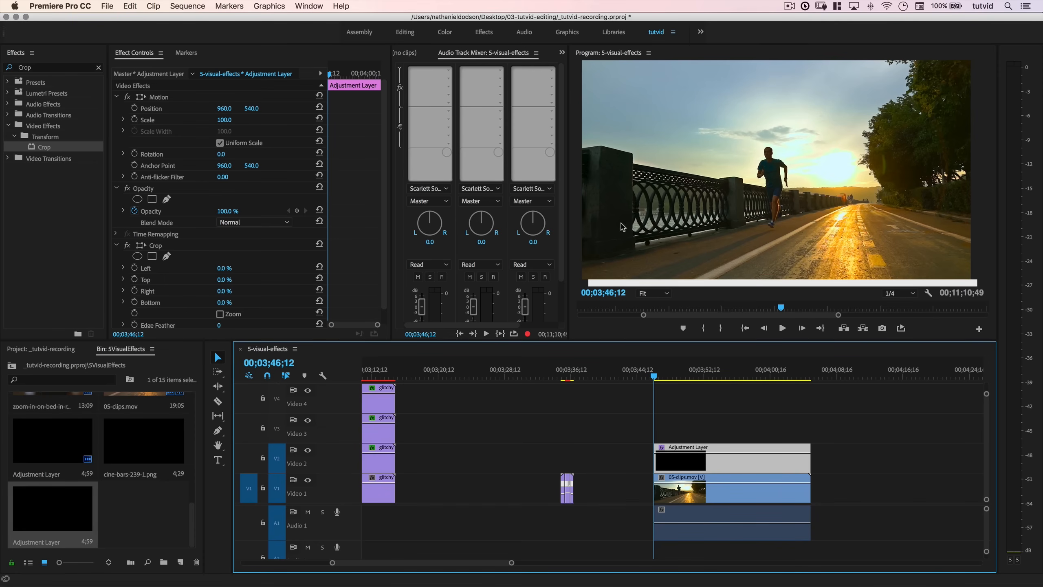
Set the adjustment layer's Crop Top and Bottom to 13% each to letterbox the runner clip.
click(230, 281)
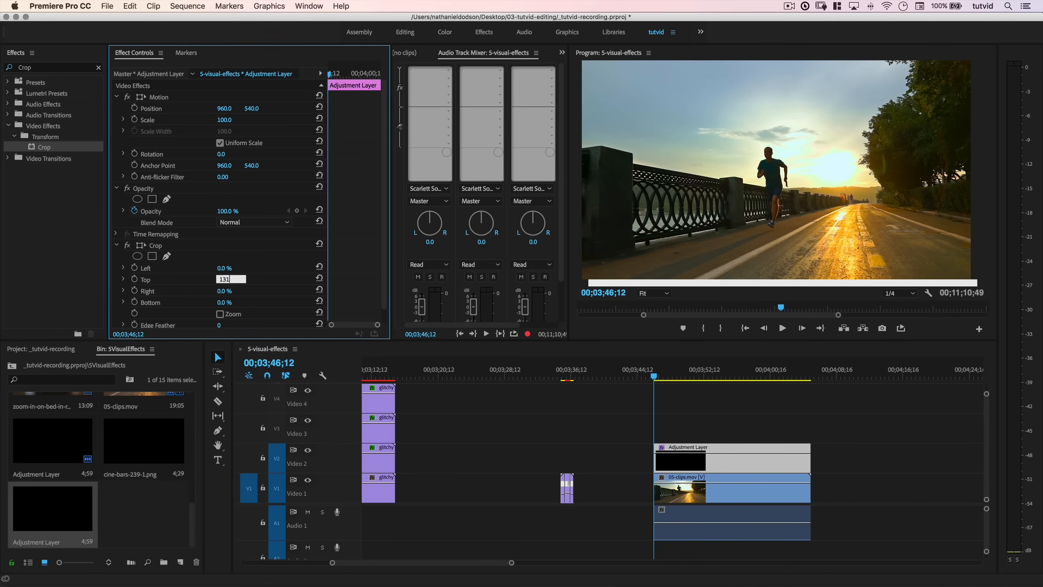
text(131)
key(Tab)
key(Tab)
key(shift+Tab)
key(shift+Tab)
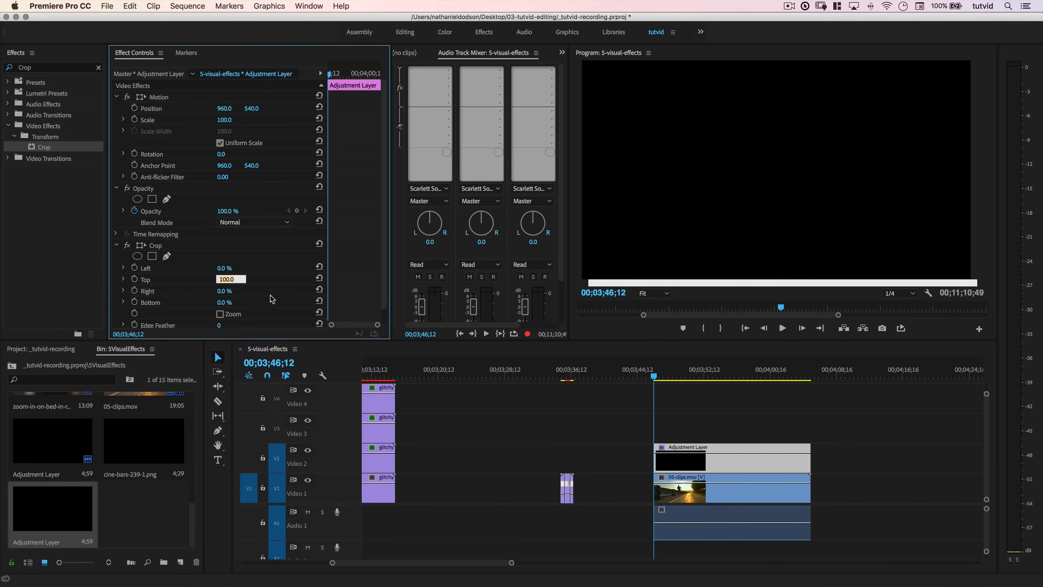
text(13)
key(Tab)
key(Tab)
text(1)
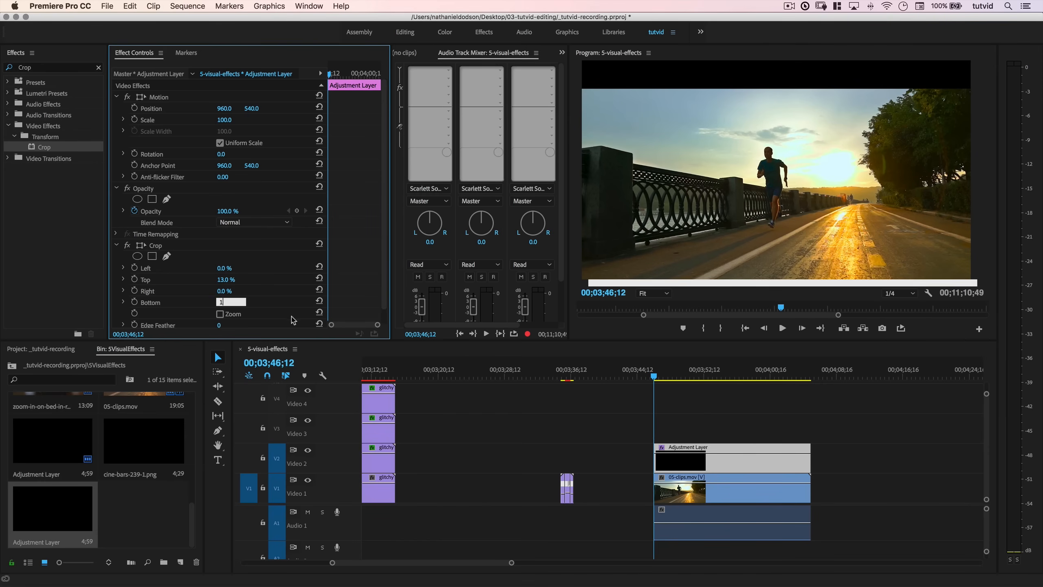
text(3)
key(Tab)
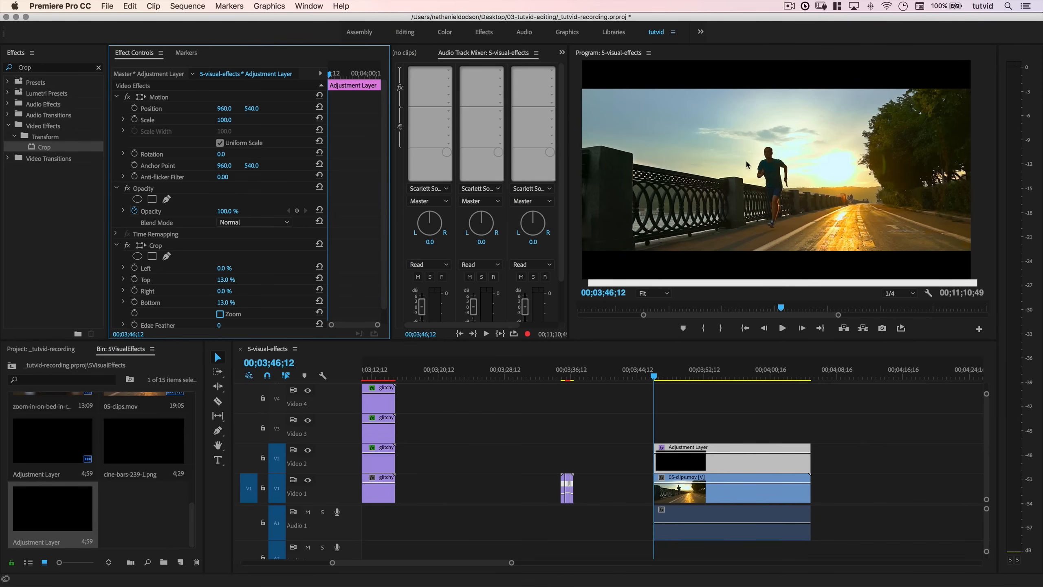
Inspect the letterboxed frame in the program monitor at 100% magnification and return the zoom to Fit.
click(666, 294)
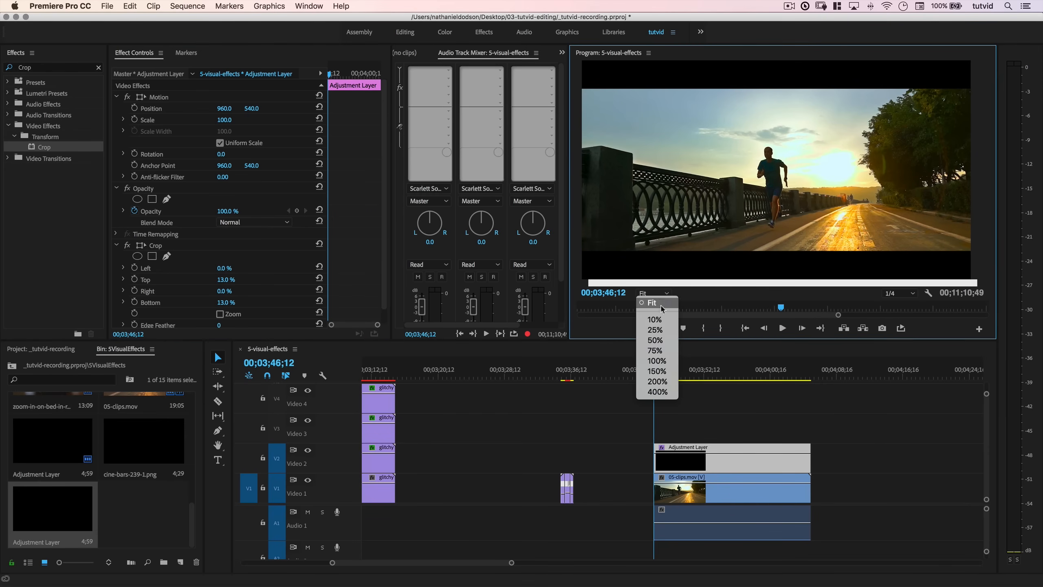
click(657, 360)
click(654, 295)
click(665, 303)
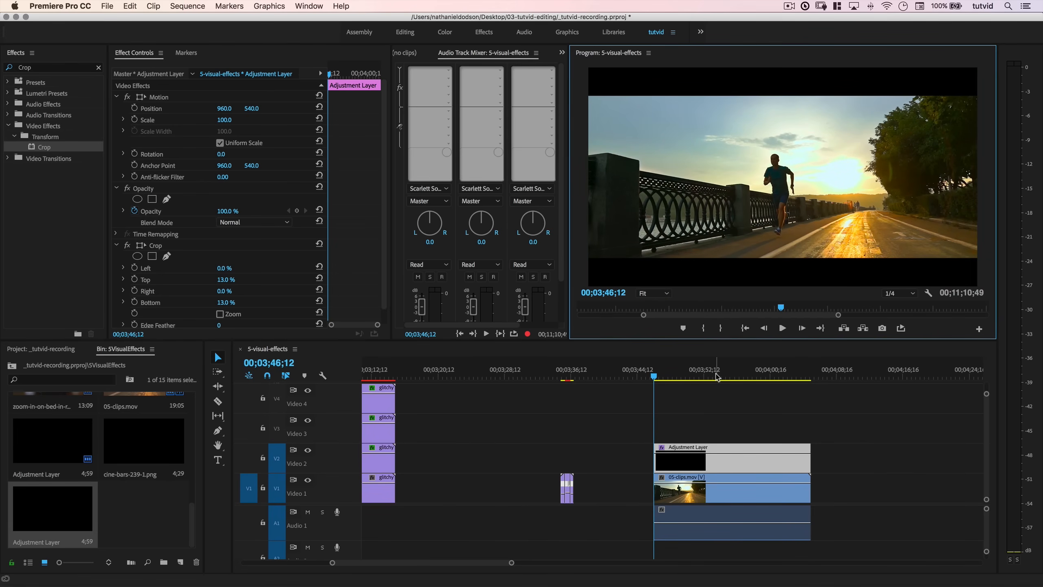
Shorten the adjustment layer to compare the frame with and without bars, restore its full length, and select cine-bars-239-1.png in the bin.
click(741, 375)
drag(813, 460, 706, 460)
drag(744, 376, 683, 376)
drag(701, 458, 811, 458)
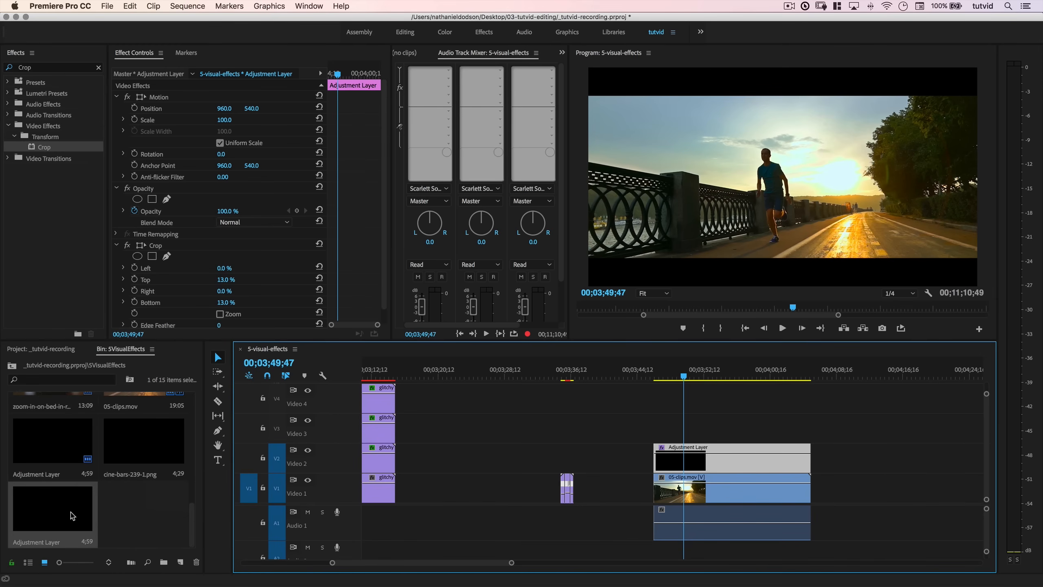
click(163, 471)
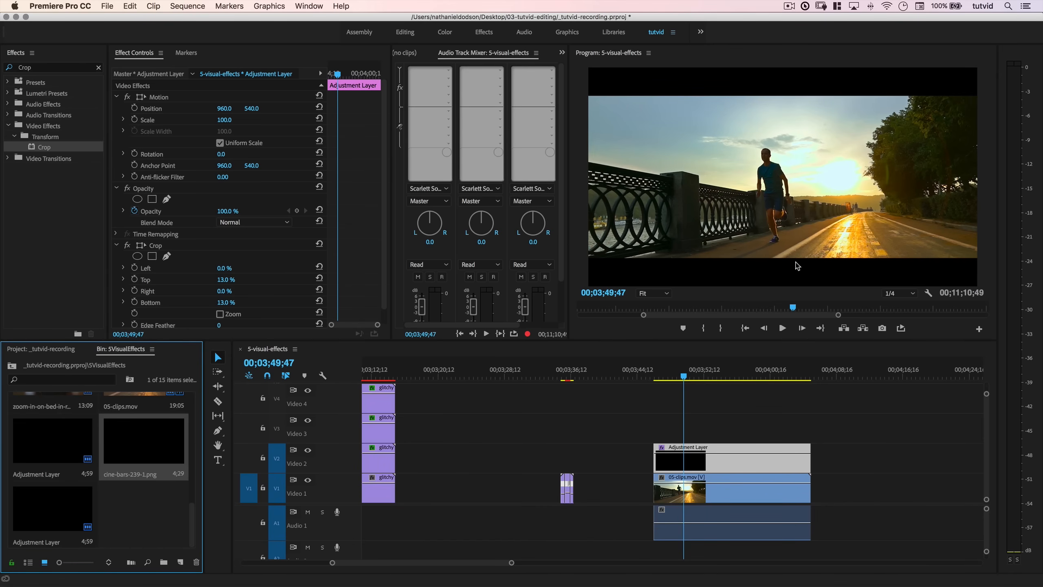
Apply the Distort Transform effect to 05-clips.mov on Video 1.
mouse_move(672, 377)
mouse_down()
mouse_move(694, 381)
mouse_move(673, 377)
mouse_up()
click(723, 480)
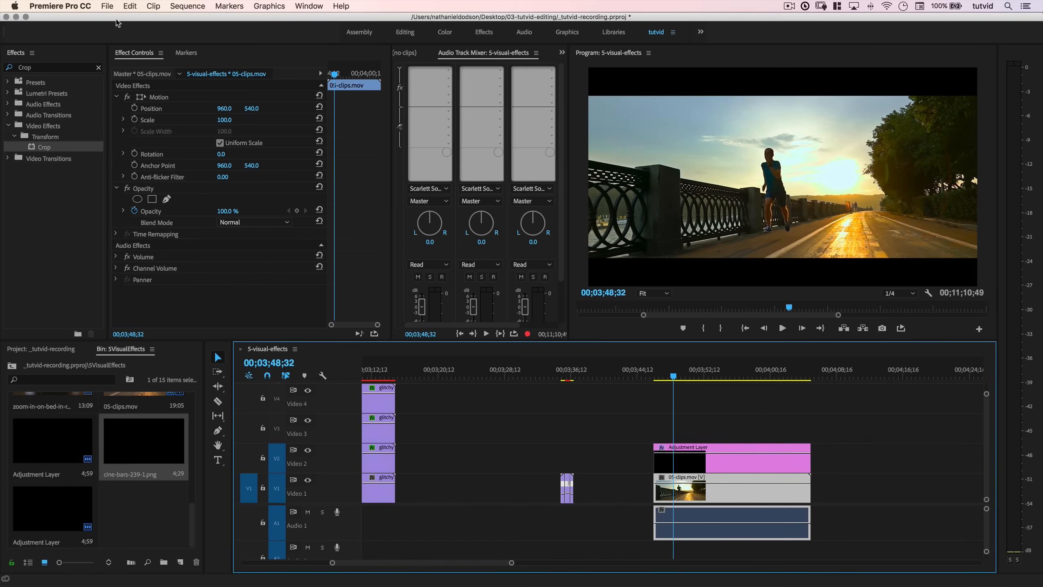
click(37, 67)
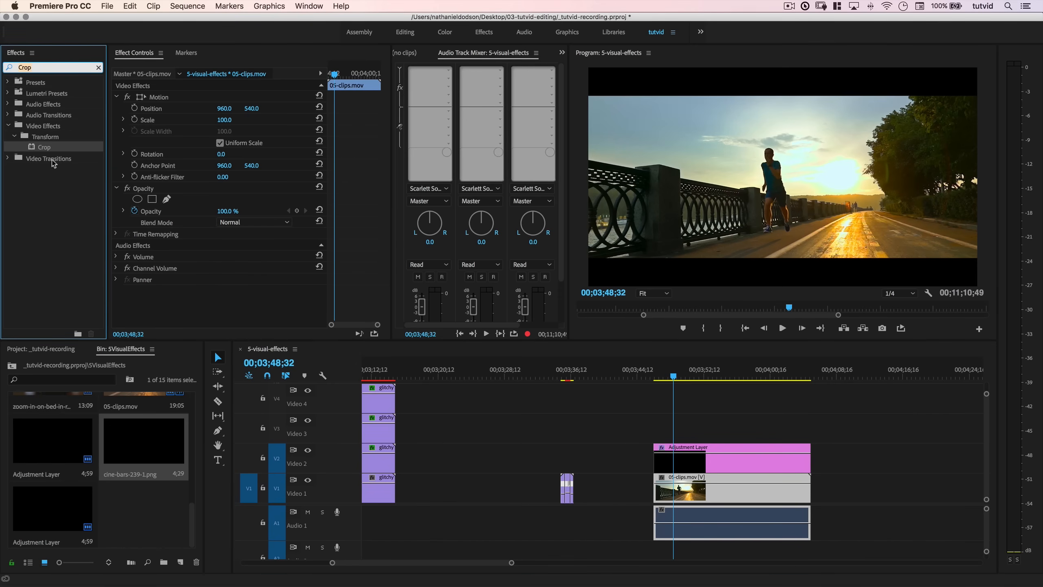
text(Transform)
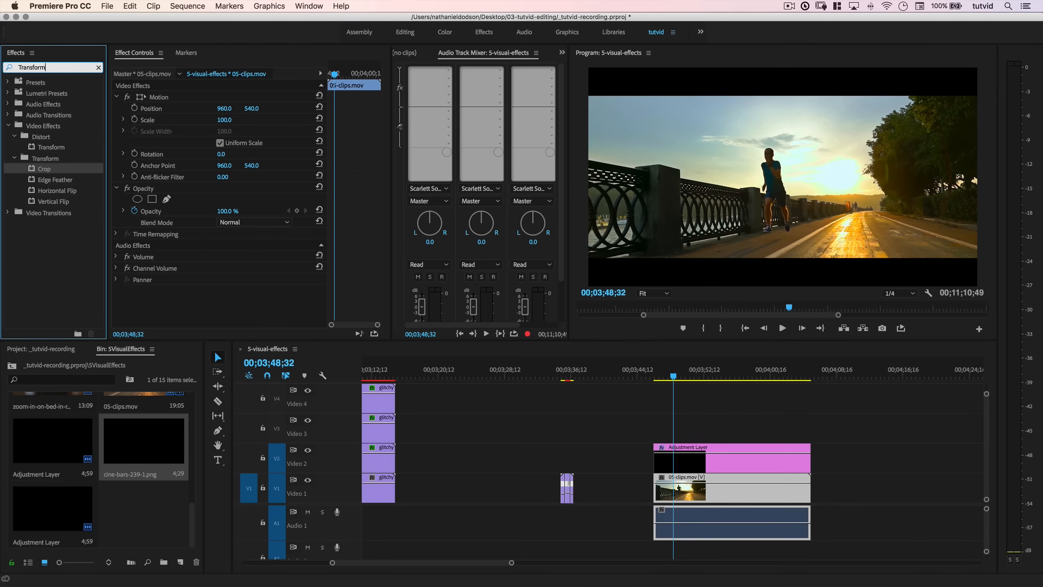
drag(50, 146, 226, 304)
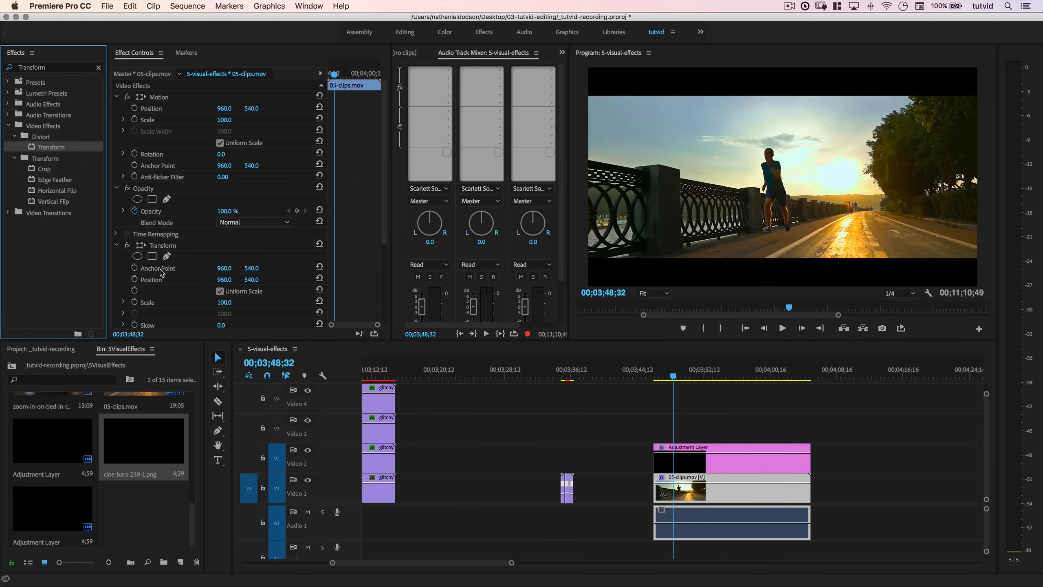
Keyframe the runner clip's Transform Position at 960, 540 at 00;03;46;42 and 960, 627 at 00;03;53;22, and play back the move.
scroll(161, 273, down, 4)
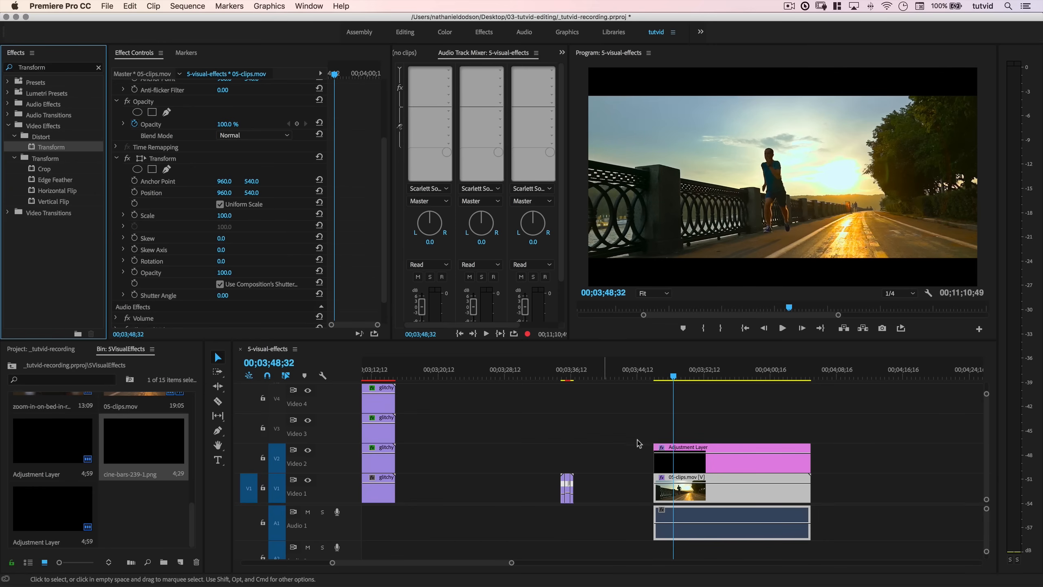
drag(668, 375, 658, 377)
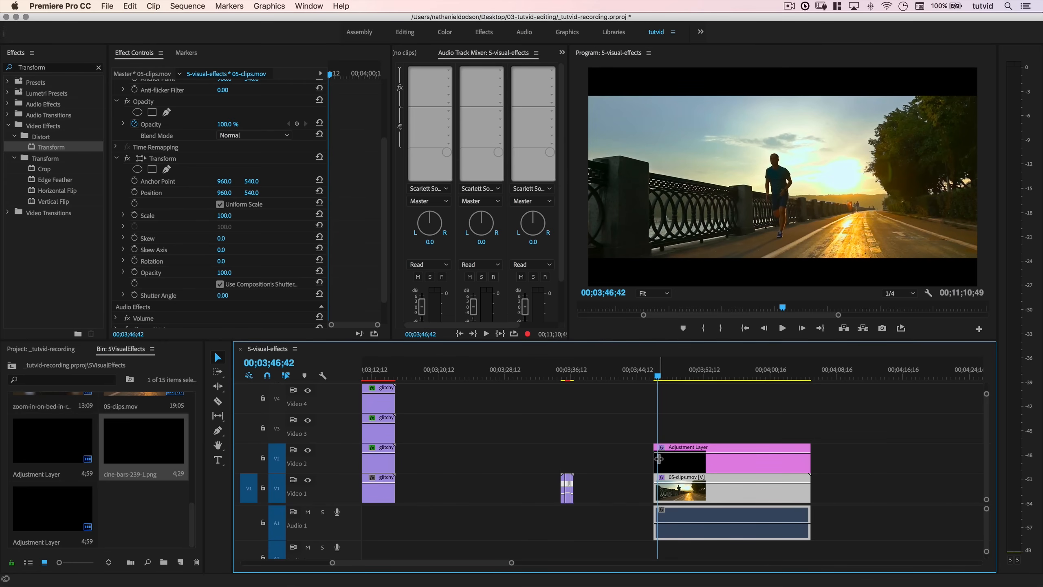
click(135, 192)
drag(331, 74, 348, 75)
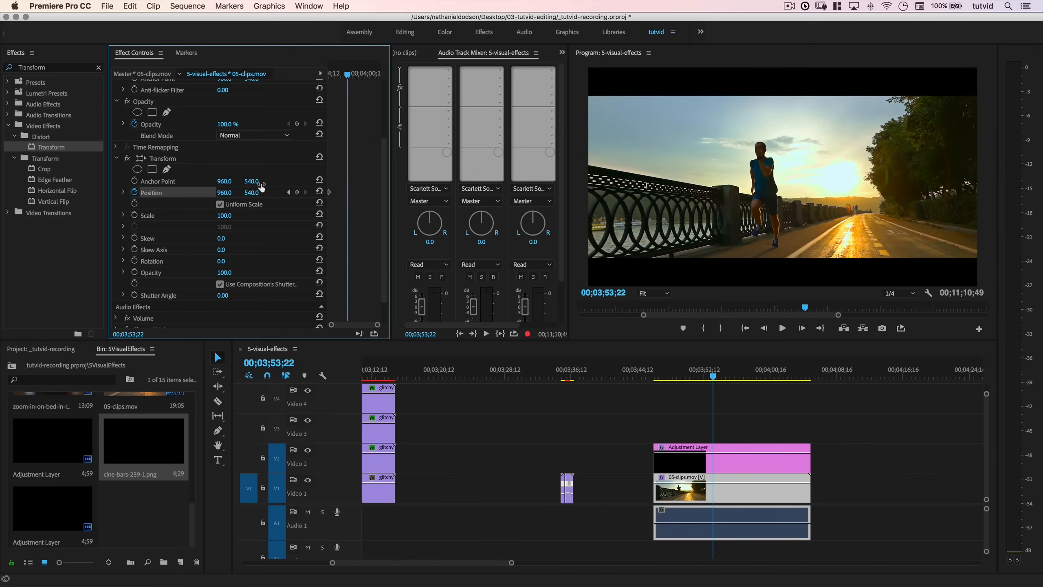
drag(252, 193, 287, 192)
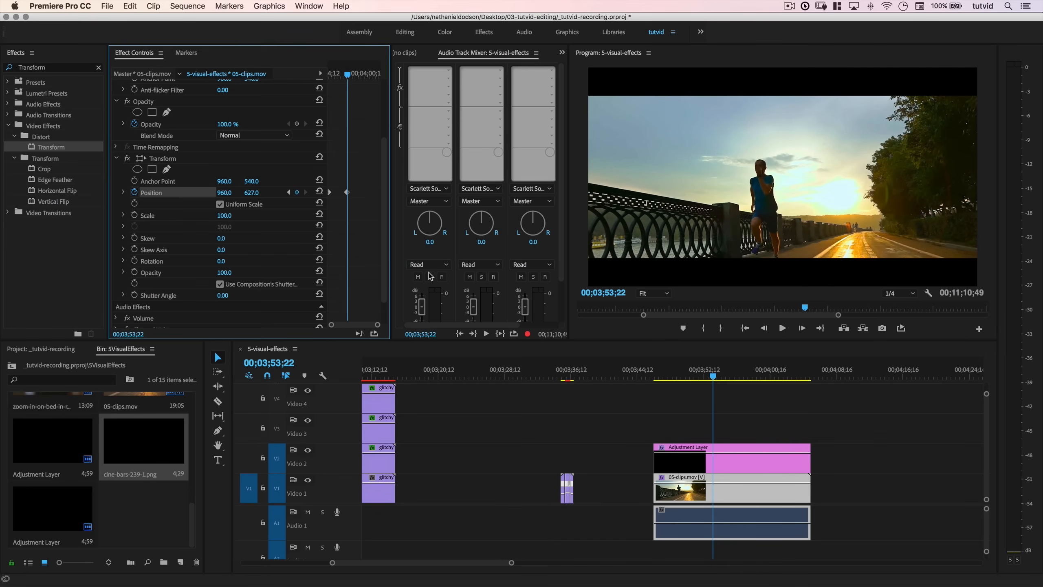
drag(343, 72, 307, 75)
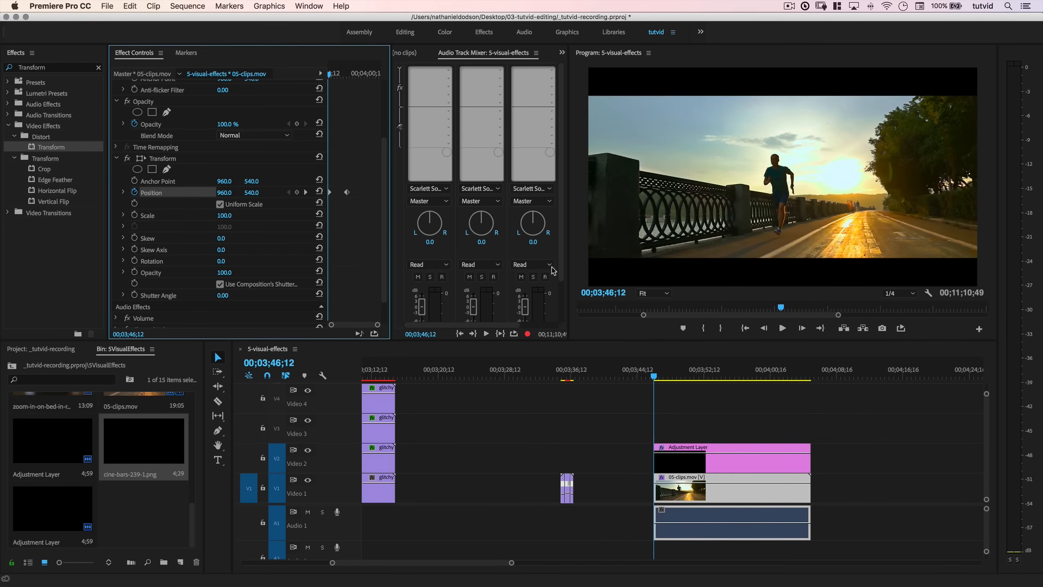
key(space)
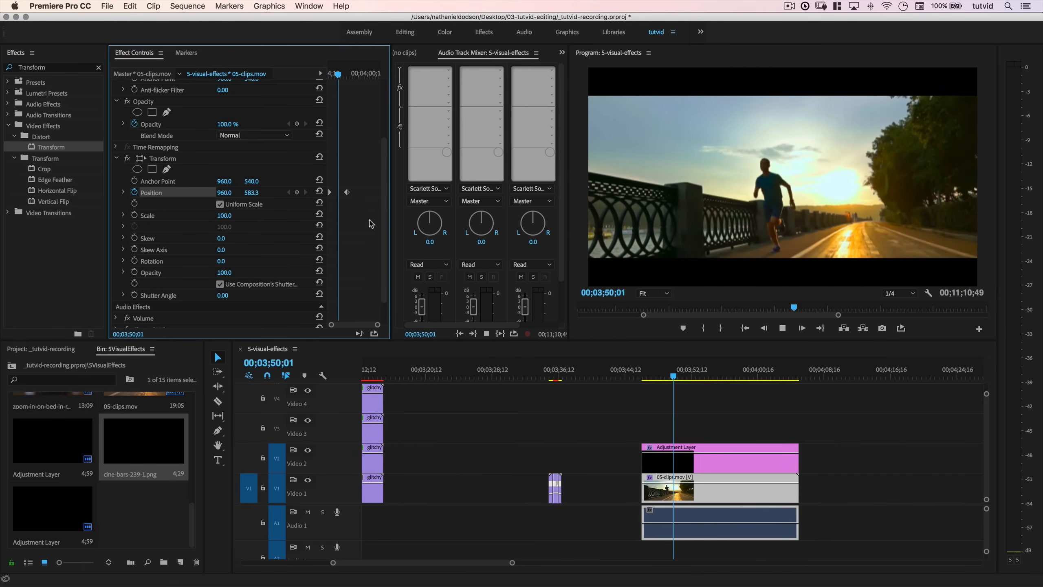
Change the temporal interpolation of the runner clip's Position keyframes from linear to curved, shift the end keyframe slightly later, and play from 00;03;46;12.
key(space)
right_click(347, 192)
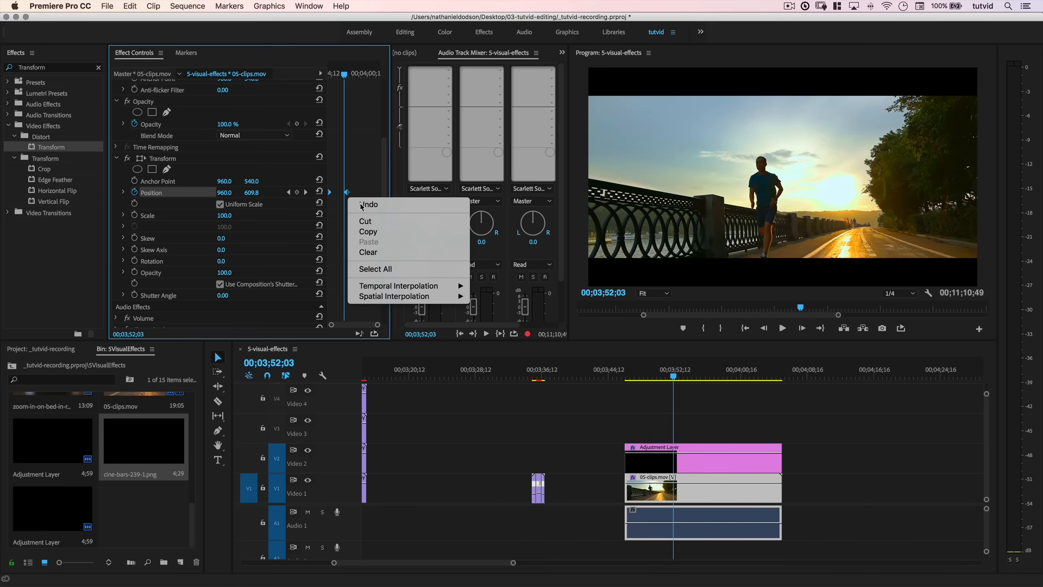
mouse_move(420, 286)
click(514, 308)
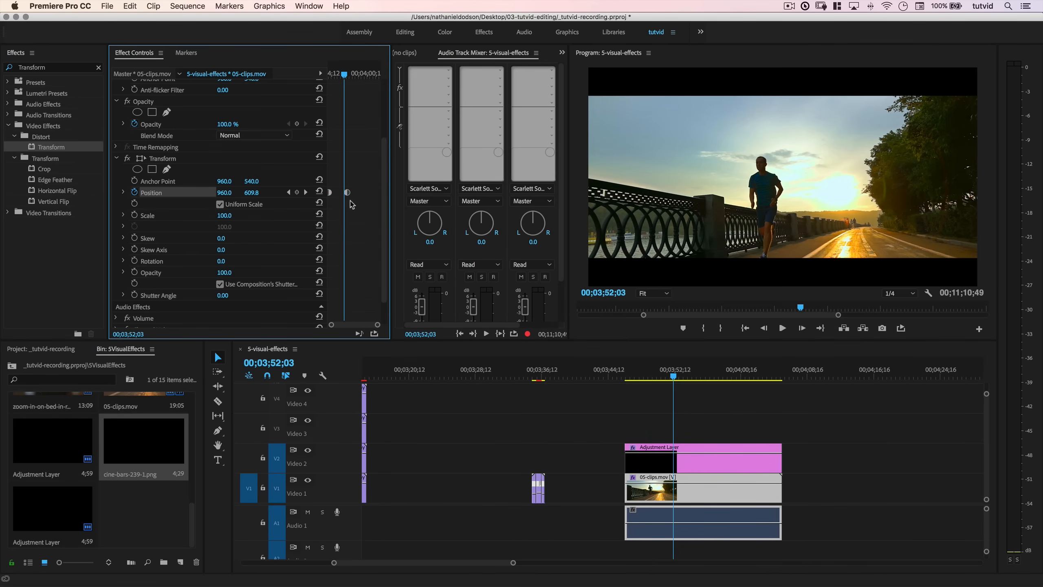
drag(344, 192, 350, 194)
drag(344, 75, 316, 80)
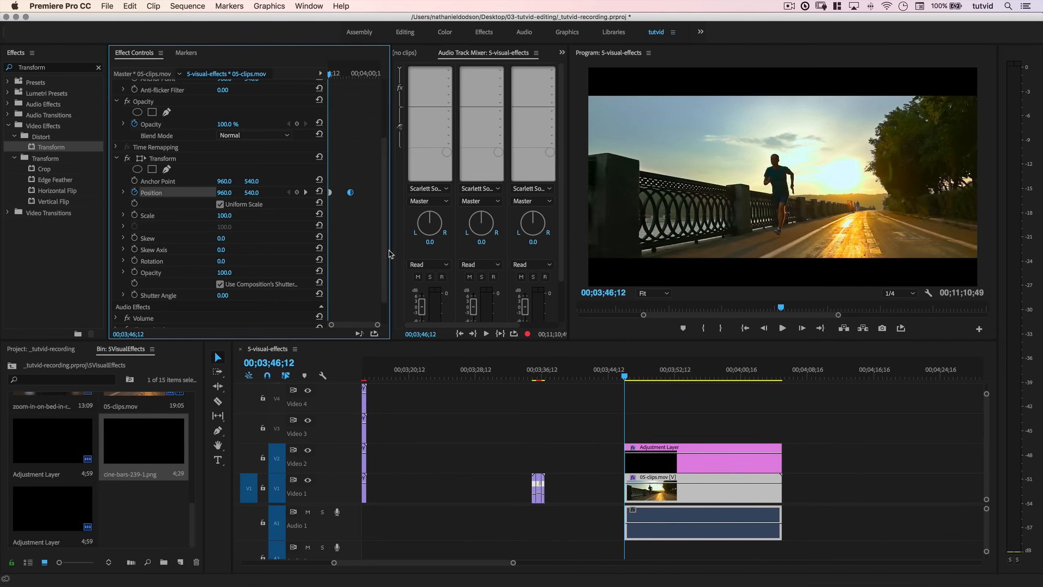
key(space)
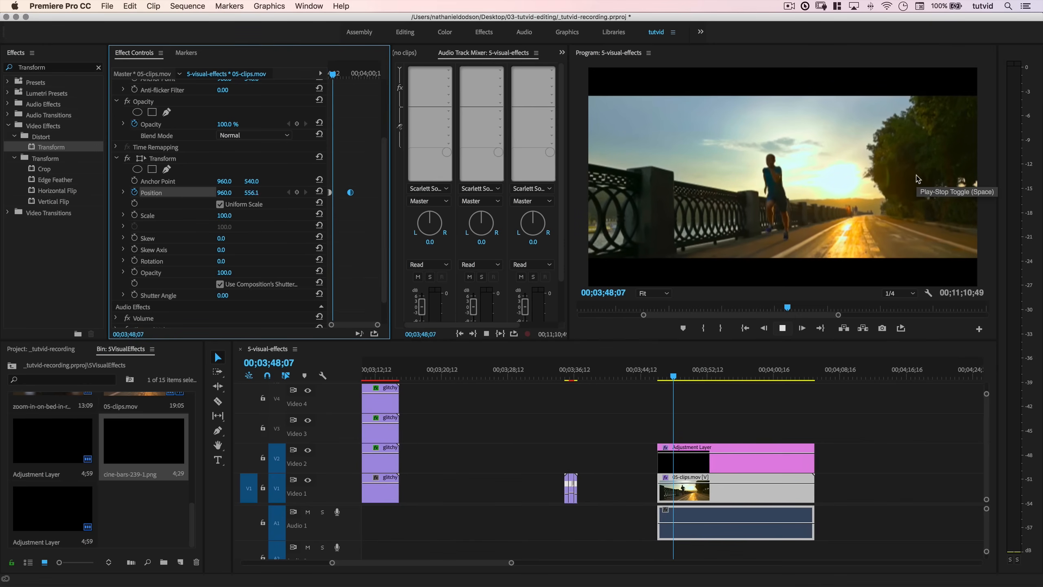
key(space)
Check the program monitor's playback resolution options and review the start of the runner clip's Position move.
click(901, 293)
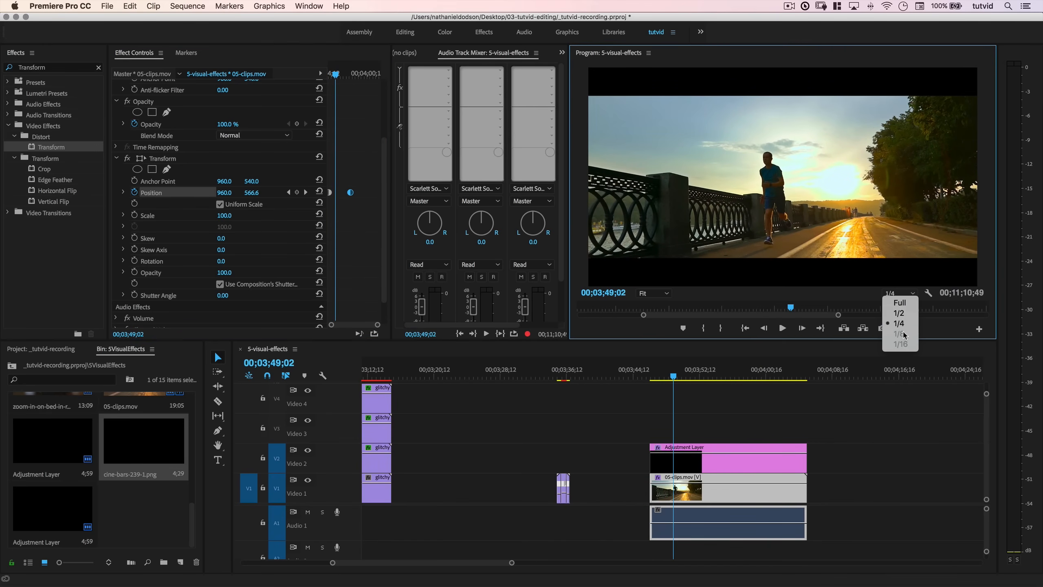
click(856, 300)
mouse_move(673, 376)
mouse_down()
mouse_move(661, 377)
mouse_move(719, 390)
mouse_move(663, 394)
mouse_up()
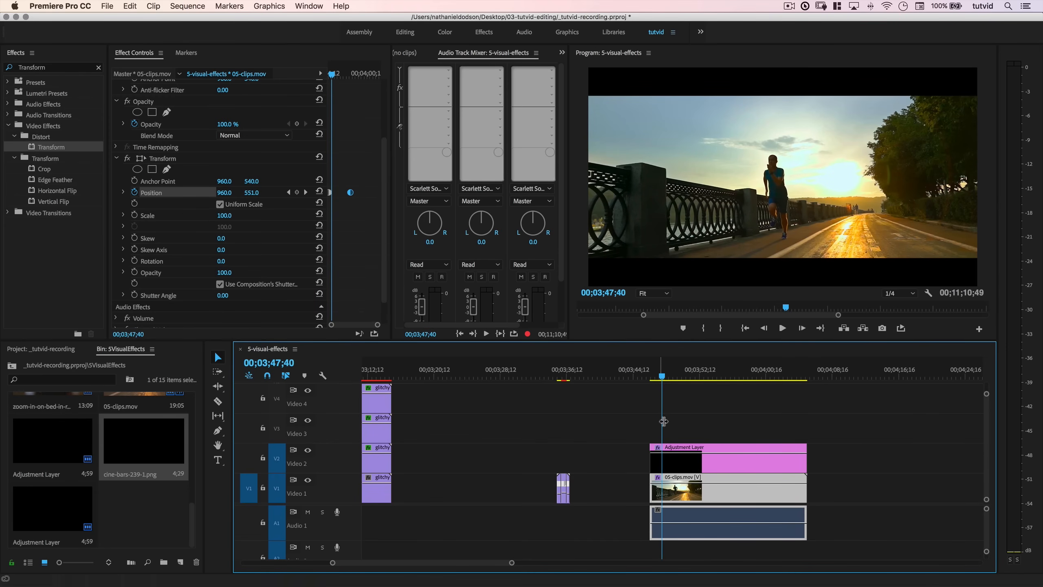
key(space)
Remove all Position keyframes from the runner clip's Transform effect with the playhead at 00;03;47;12.
click(657, 378)
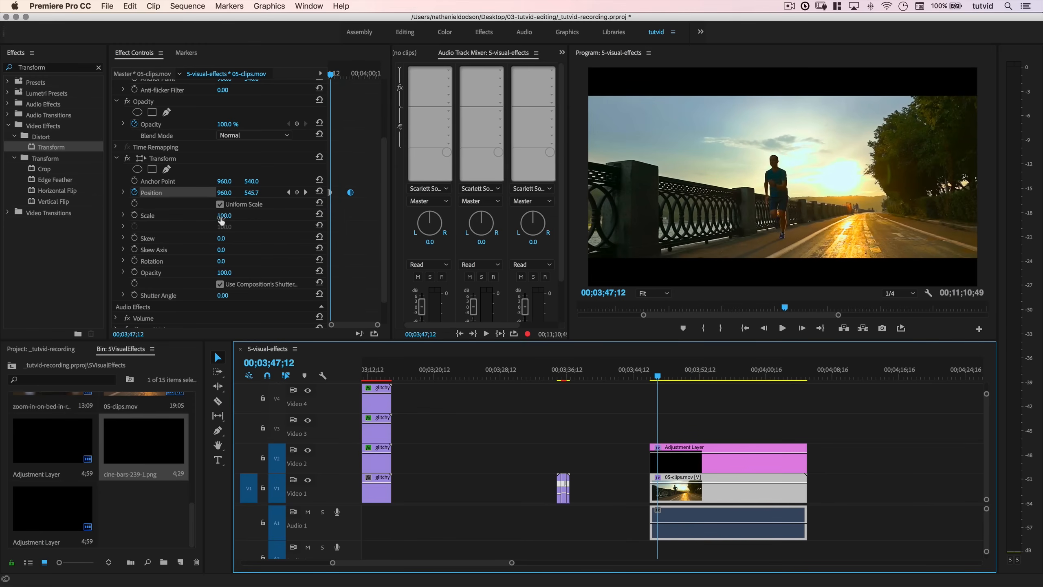
click(134, 192)
key(Return)
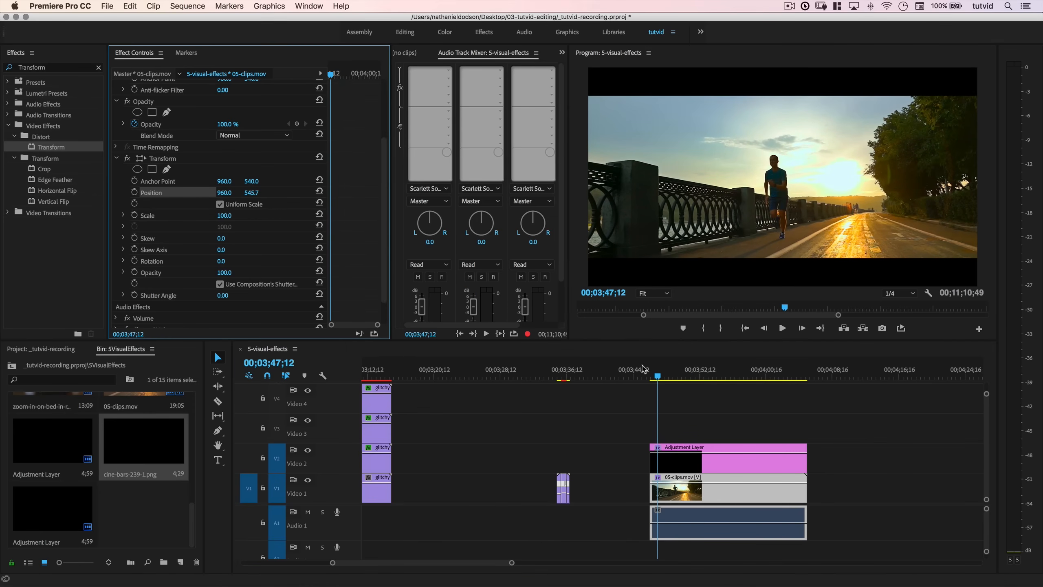
Keyframe the runner clip's Transform Scale at 100 at 00;03;47;12 and 161 at 00;03;55;42, and play back the zoom.
click(134, 214)
drag(332, 75, 355, 80)
drag(224, 215, 232, 217)
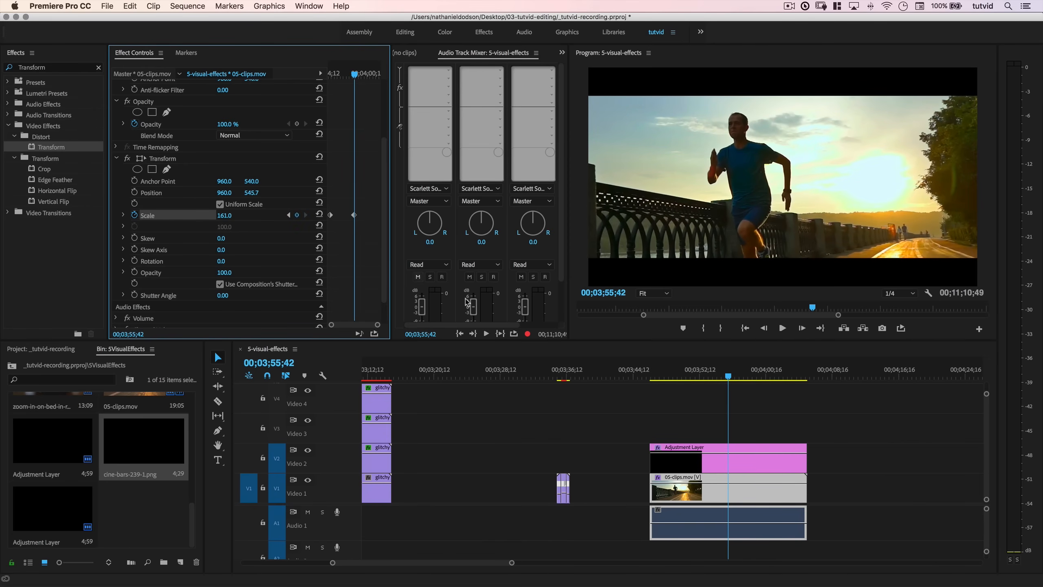
click(655, 374)
key(space)
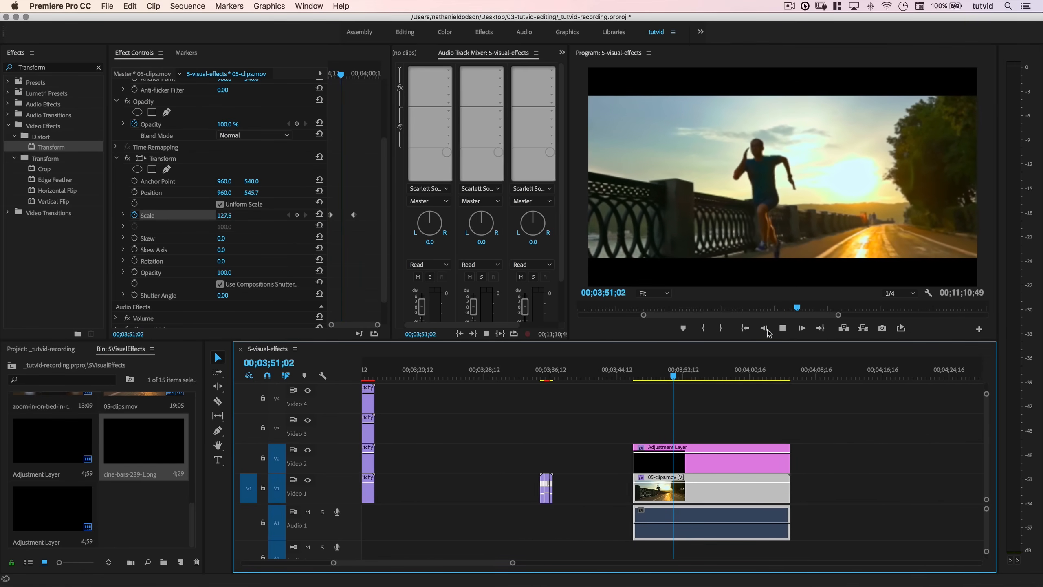
key(space)
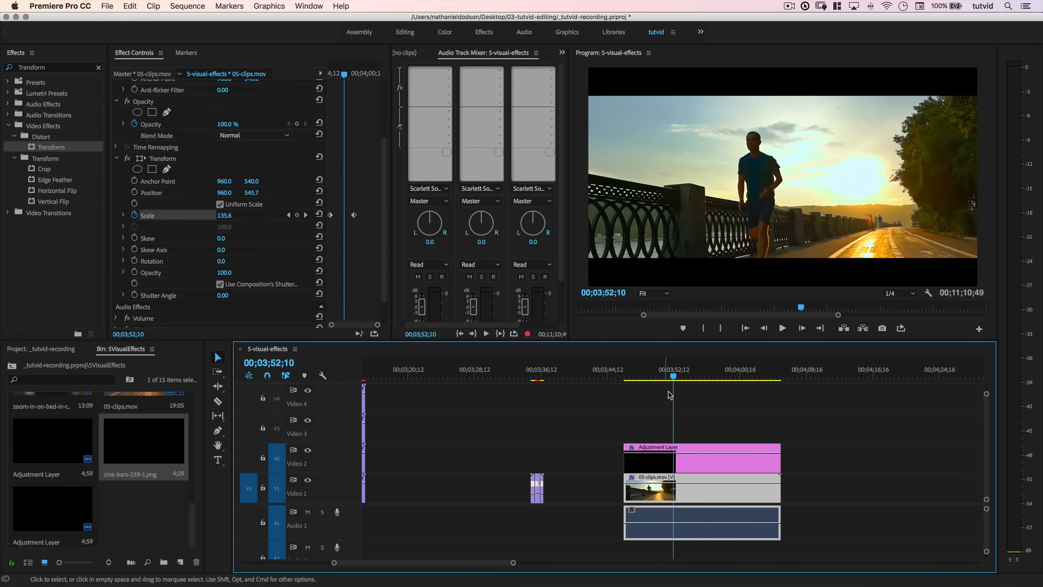
drag(659, 375, 629, 410)
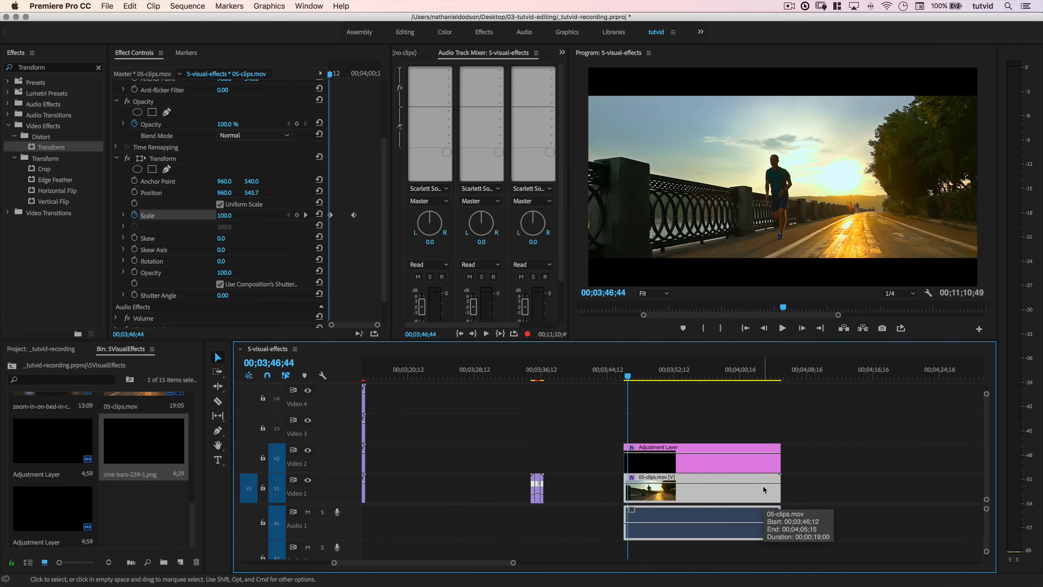